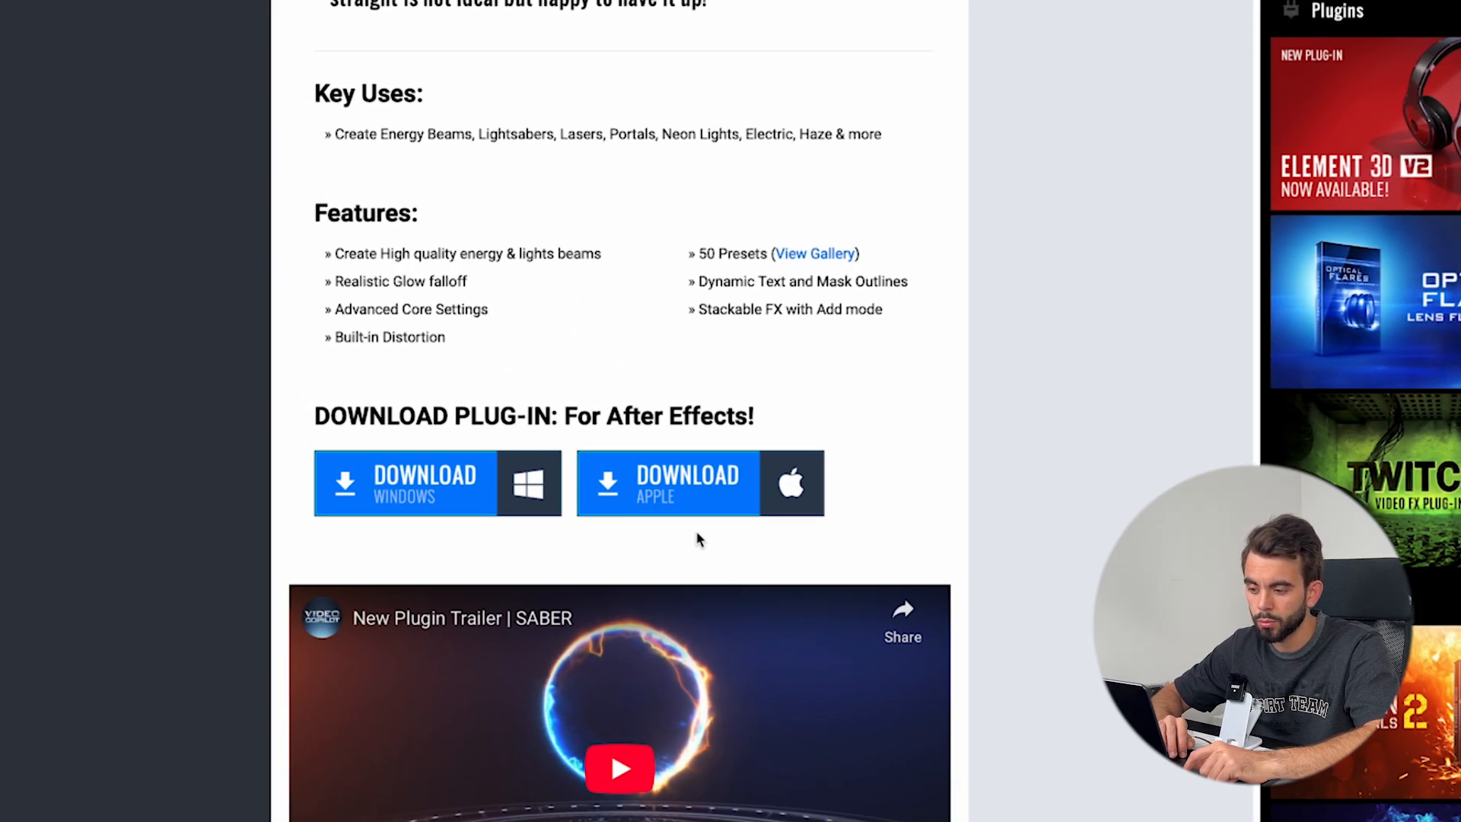
Download the Apple version of the Saber plug-in, allowing downloads from videocopilot.net, and open the downloaded installer
{"action": "left_click", "coordinate": [774, 502]}
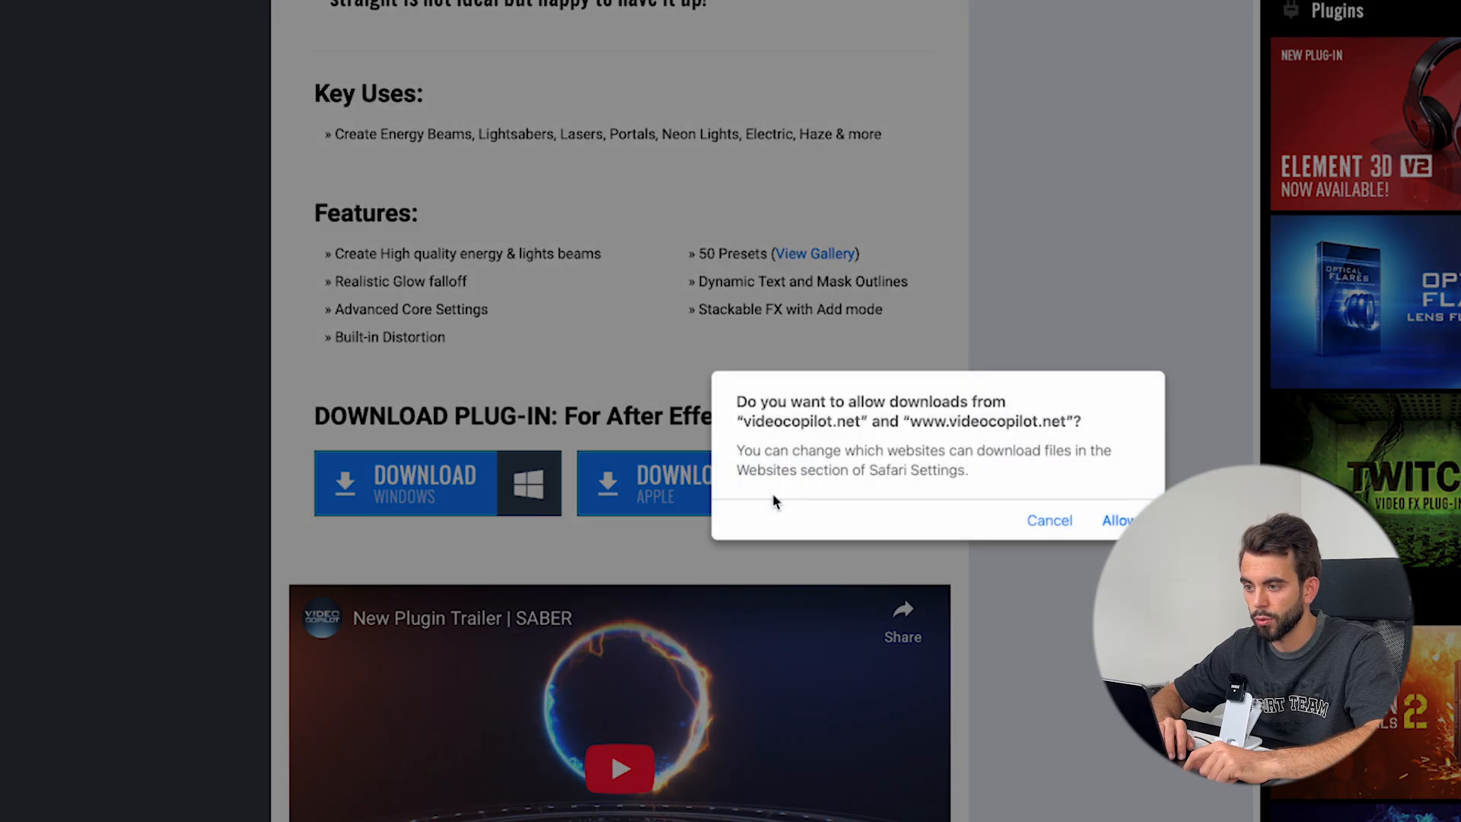
{"action": "left_click", "coordinate": [1105, 537]}
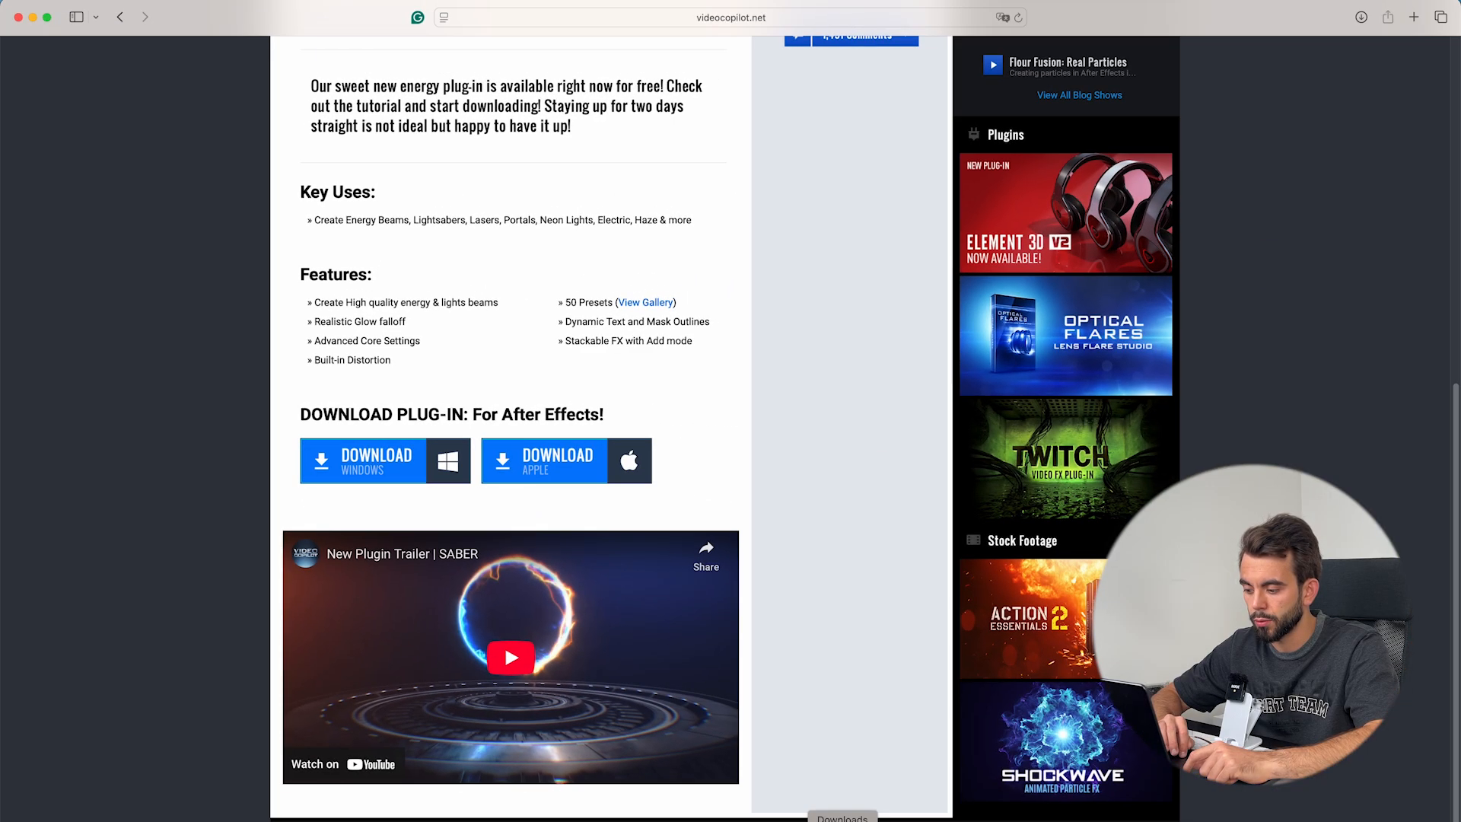
{"action": "left_click", "coordinate": [884, 792]}
{"action": "double_click", "coordinate": [796, 489]}
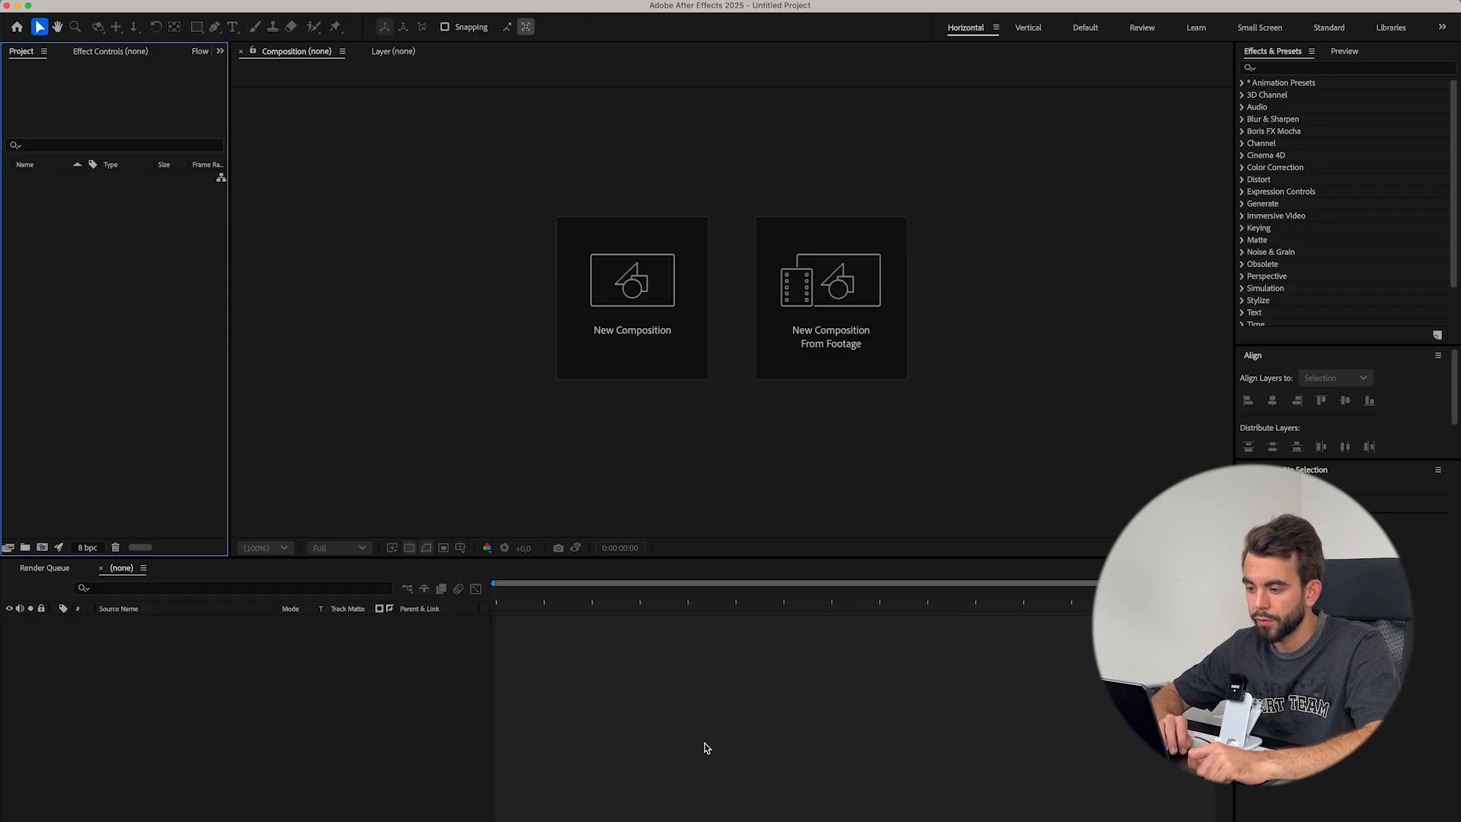
Create a new composition with a width of 1920 px and a height of 1080 px
{"action": "left_click", "coordinate": [652, 348]}
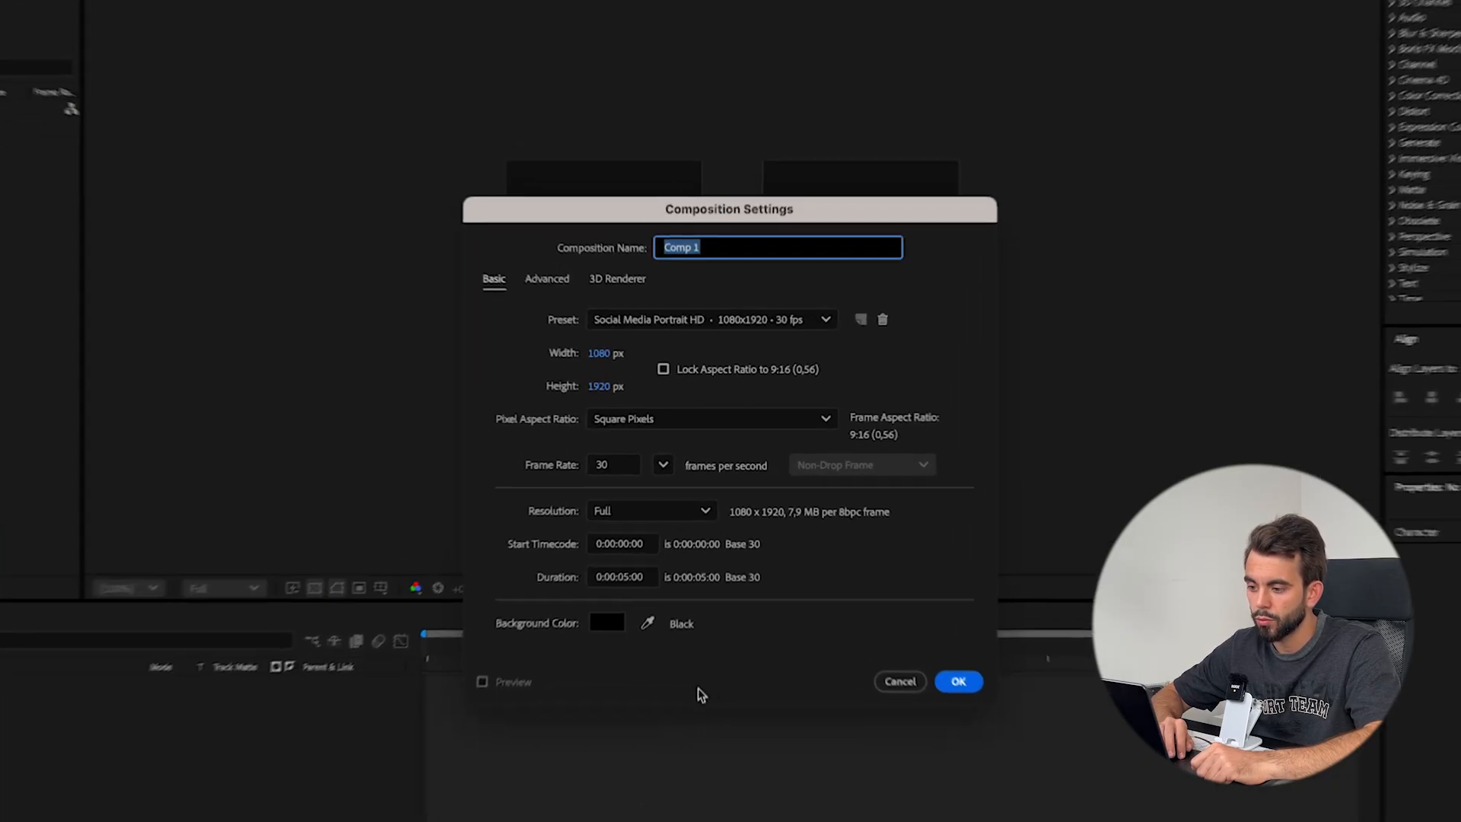
{"action": "left_click", "coordinate": [579, 342]}
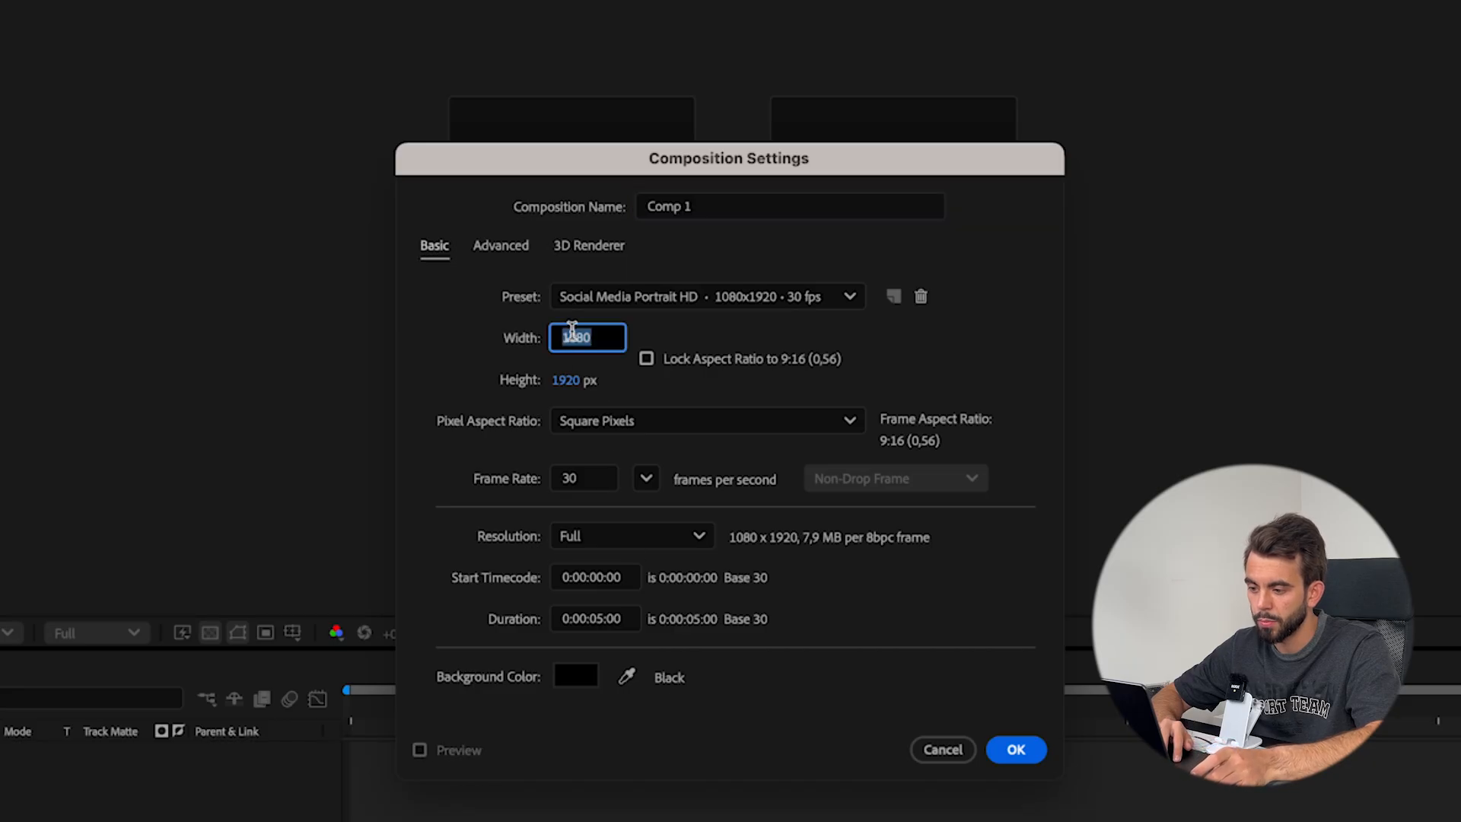
{"action": "type", "text": "1920"}
{"action": "key", "text": "Tab"}
{"action": "type", "text": "108"}
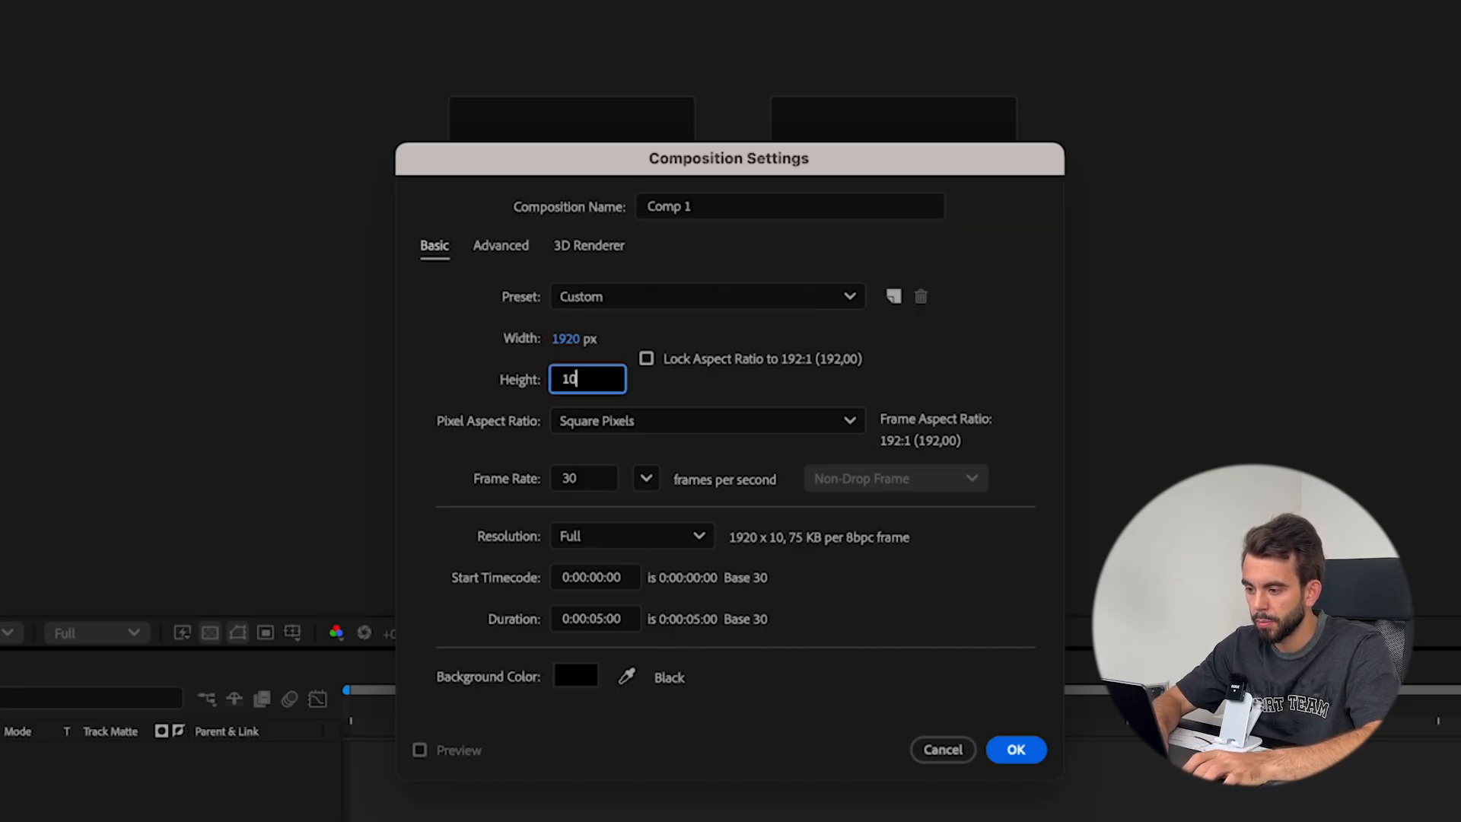
{"action": "type", "text": "0"}
{"action": "key", "text": "Return"}
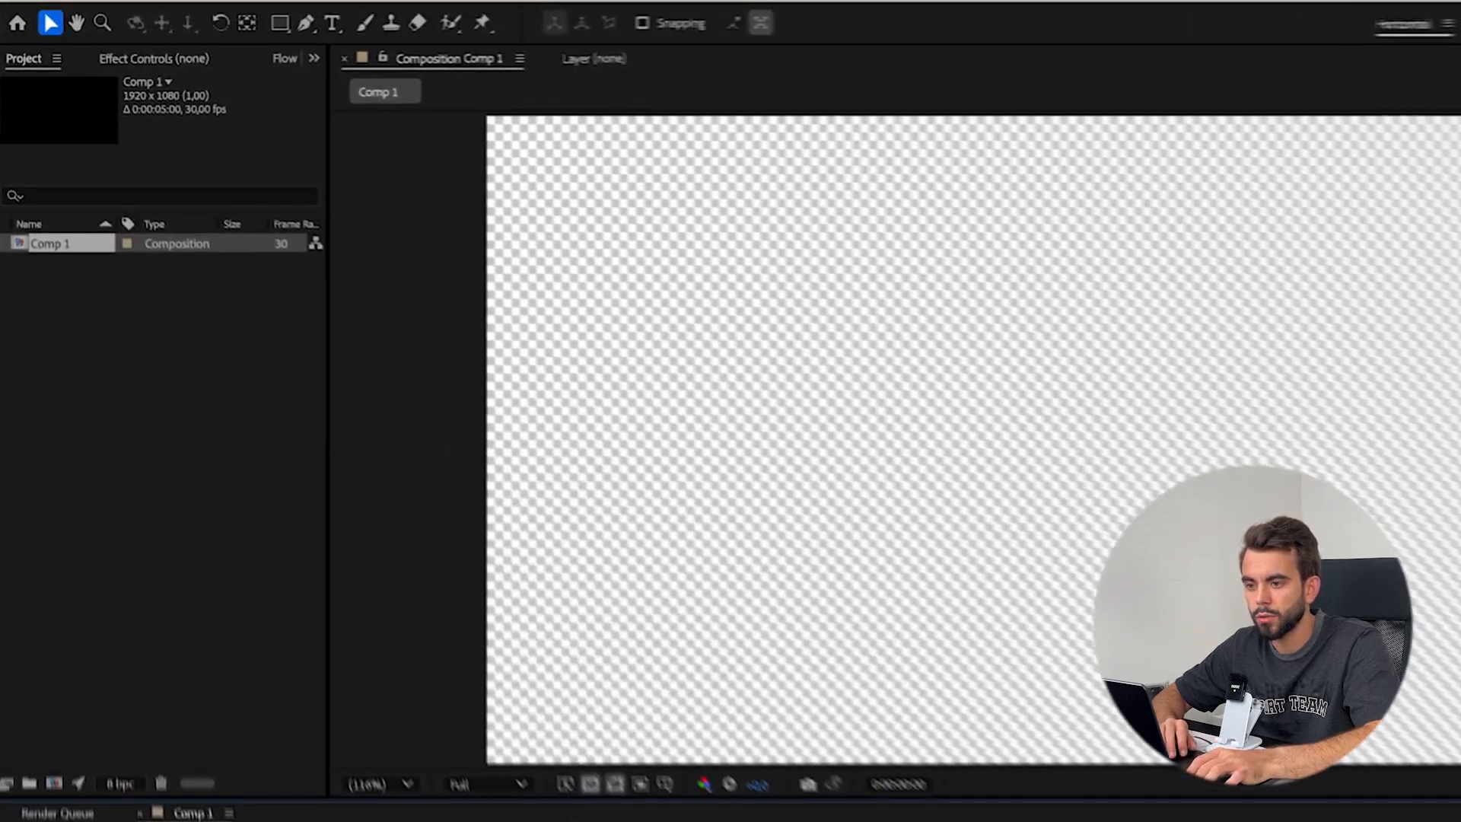
Draw a white portrait rounded rectangle about 493 by 658 px, right of the composition's centre, with the Rounded Rectangle tool
{"action": "key", "text": "q"}
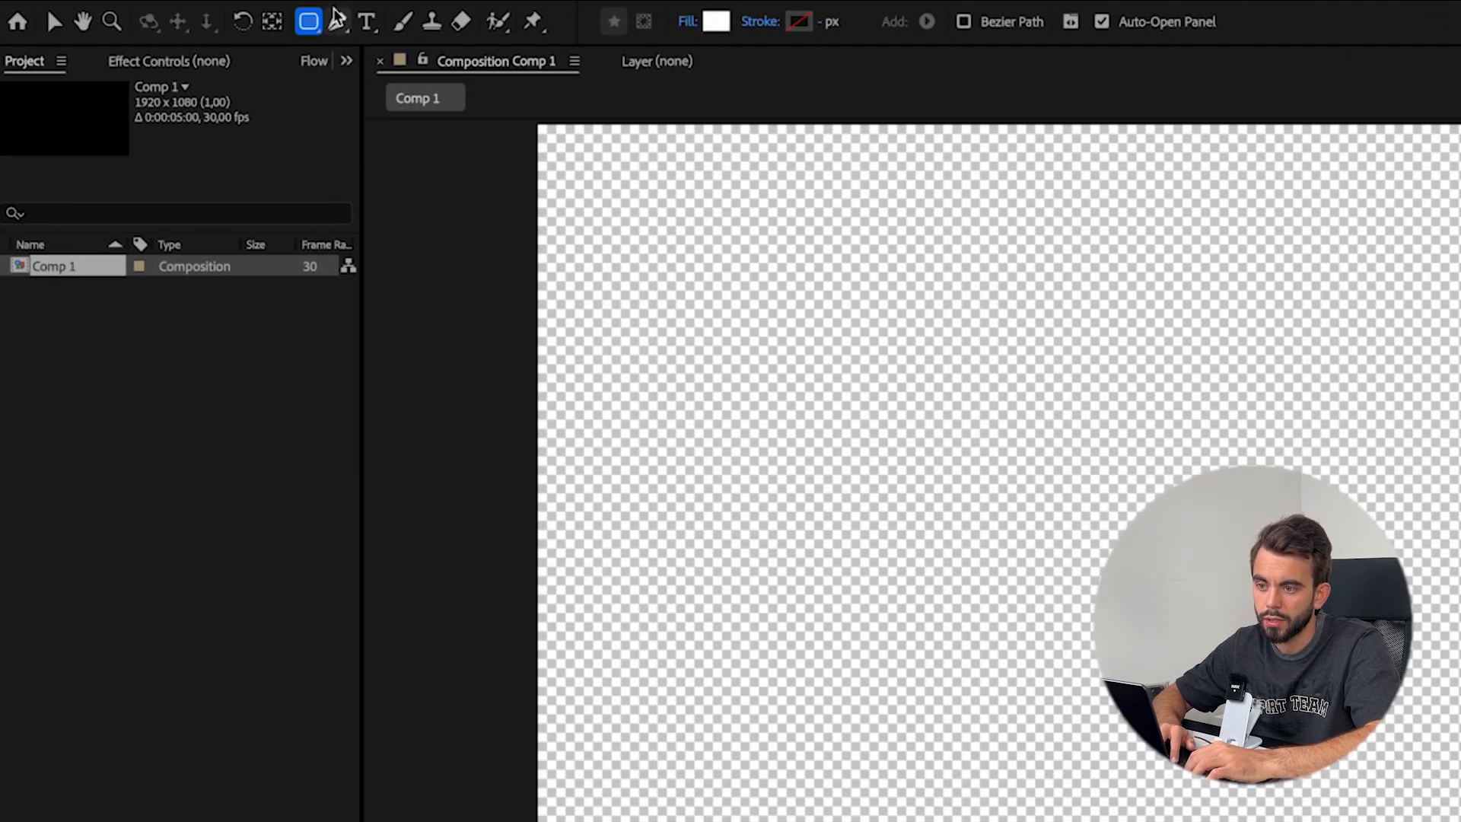
{"action": "left_click", "coordinate": [312, 34]}
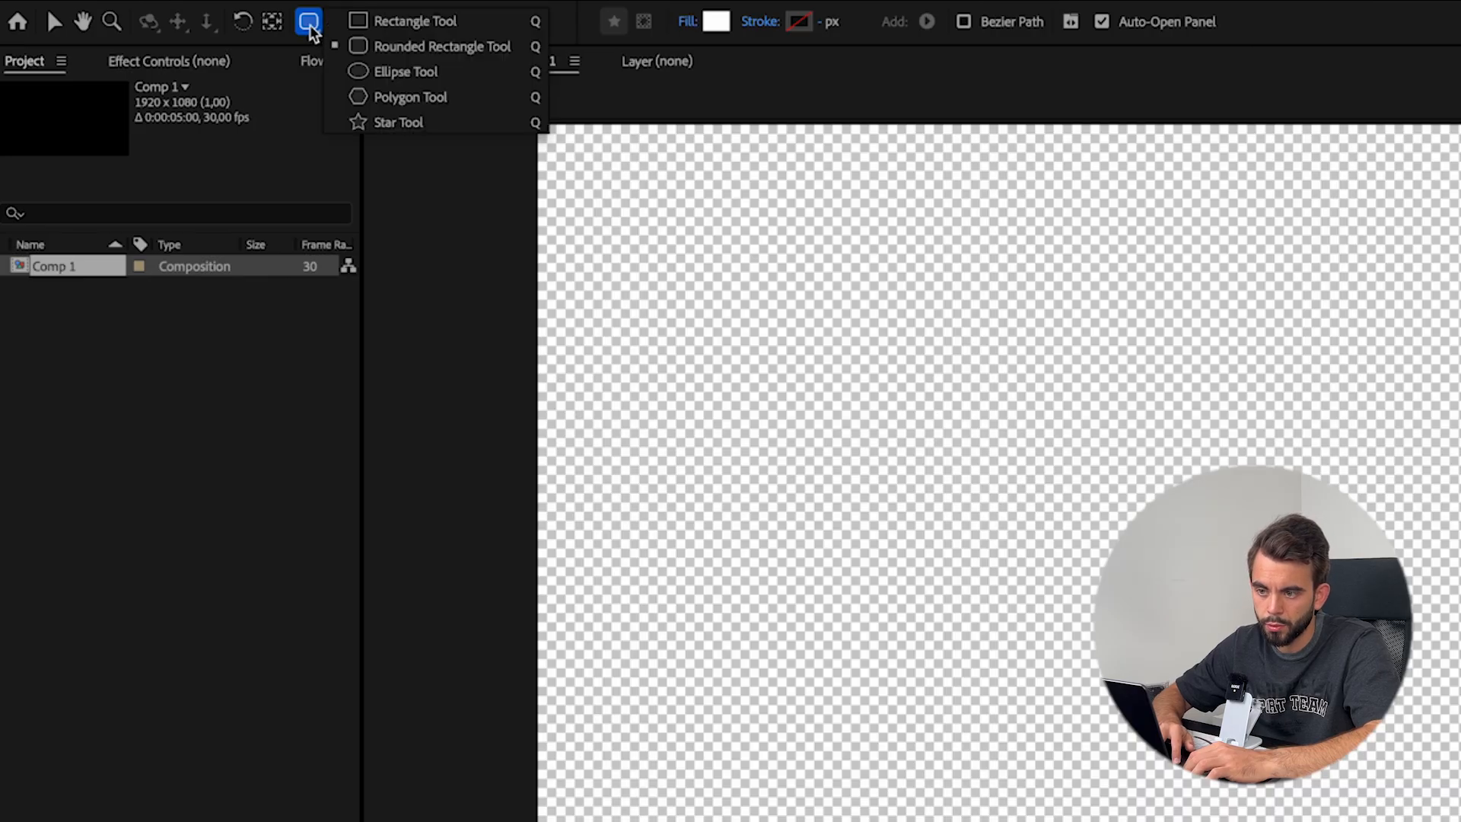
{"action": "left_click", "coordinate": [421, 55]}
{"action": "left_click_drag", "start_coordinate": [1229, 332], "coordinate": [1430, 588]}
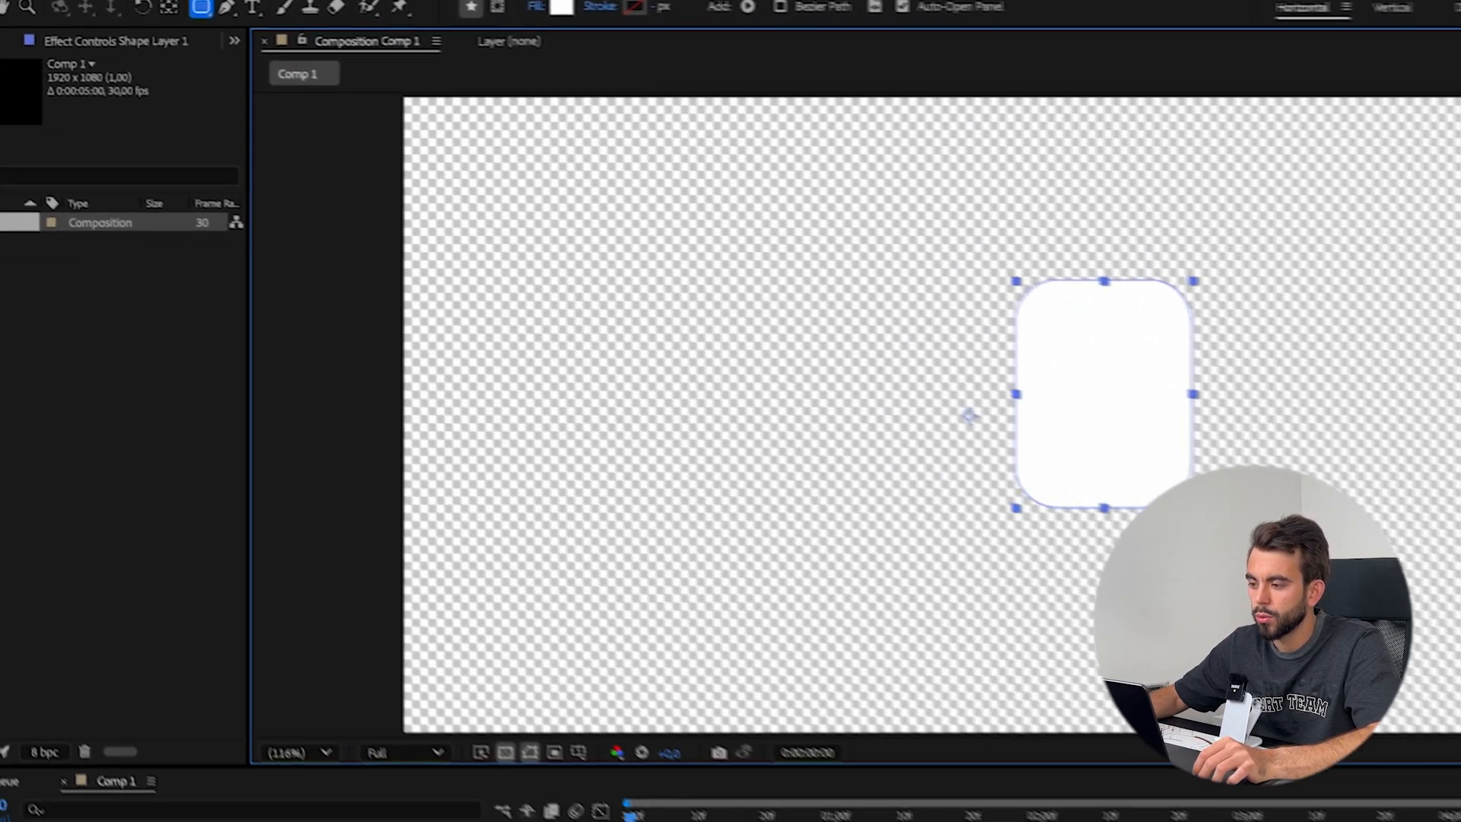
{"action": "left_click_drag", "start_coordinate": [1193, 508], "coordinate": [1305, 669]}
{"action": "left_click_drag", "start_coordinate": [1020, 552], "coordinate": [1019, 551]}
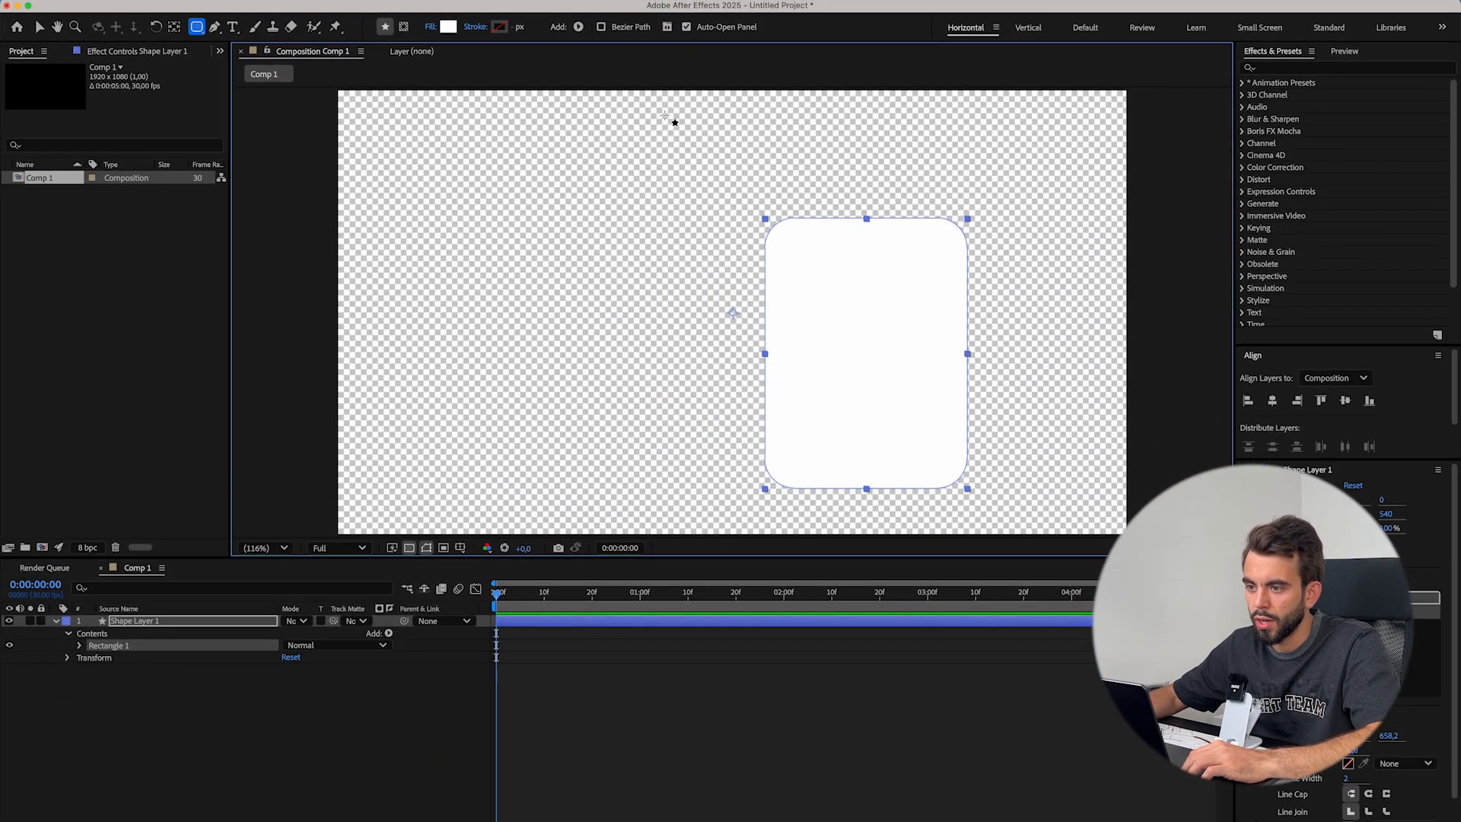
Centre the rounded rectangle vertically in the composition with the Align options
{"action": "left_click", "coordinate": [430, 13]}
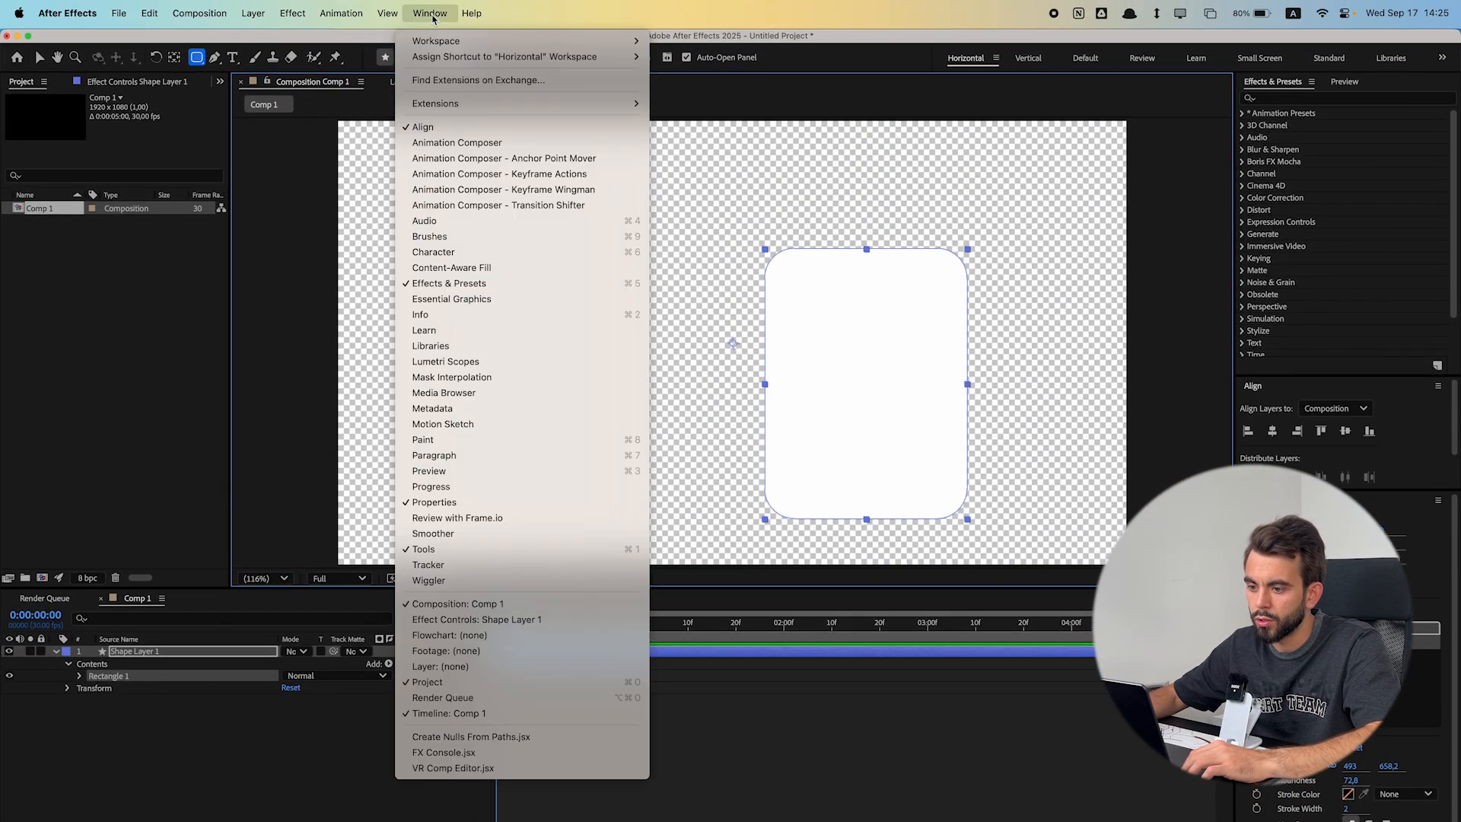
{"action": "left_click", "coordinate": [423, 127]}
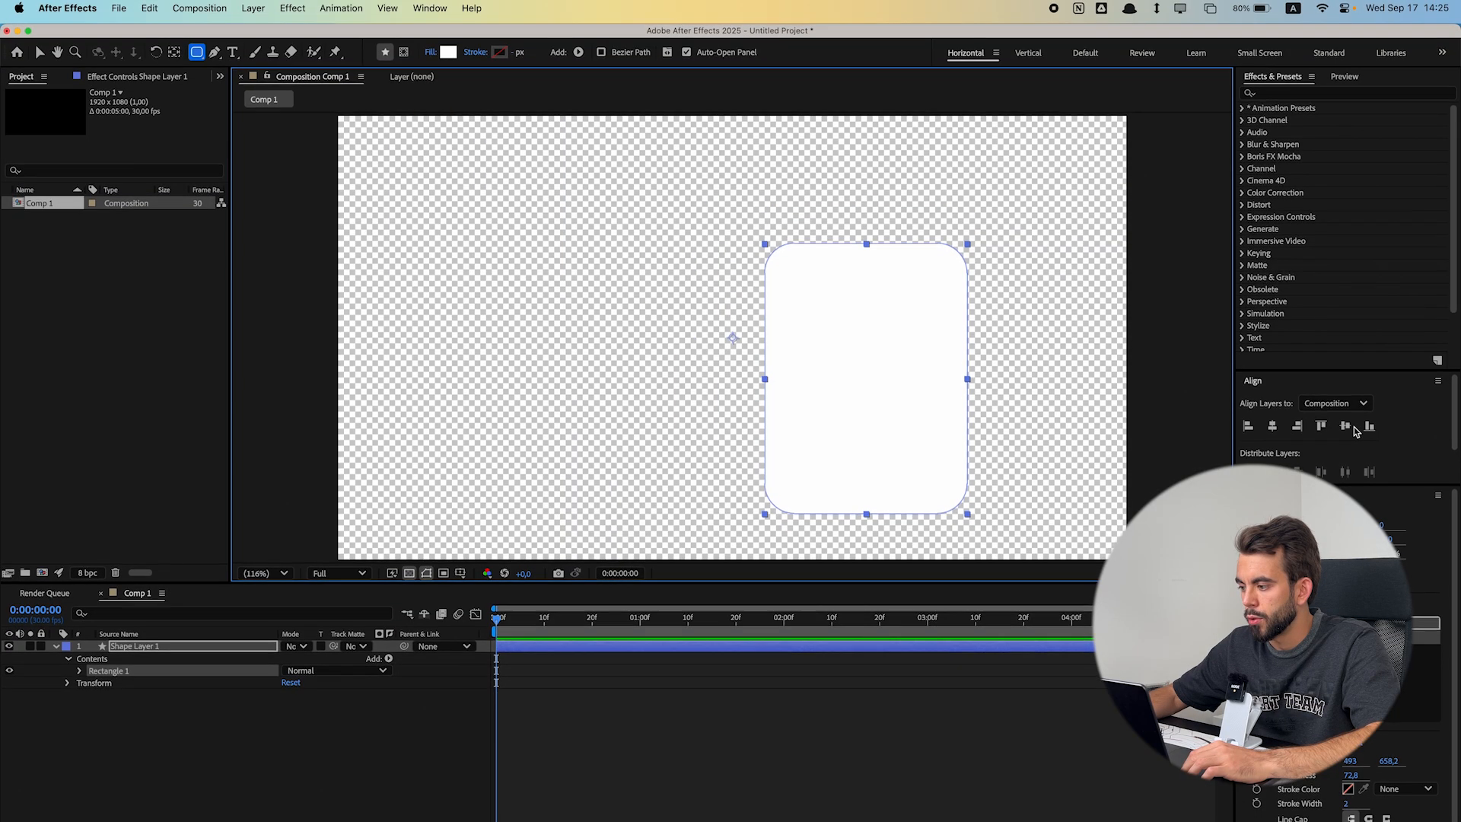
{"action": "left_click", "coordinate": [1346, 430]}
Move the rounded rectangle layer to the right, to a horizontal position of about 1193
{"action": "left_click", "coordinate": [192, 623]}
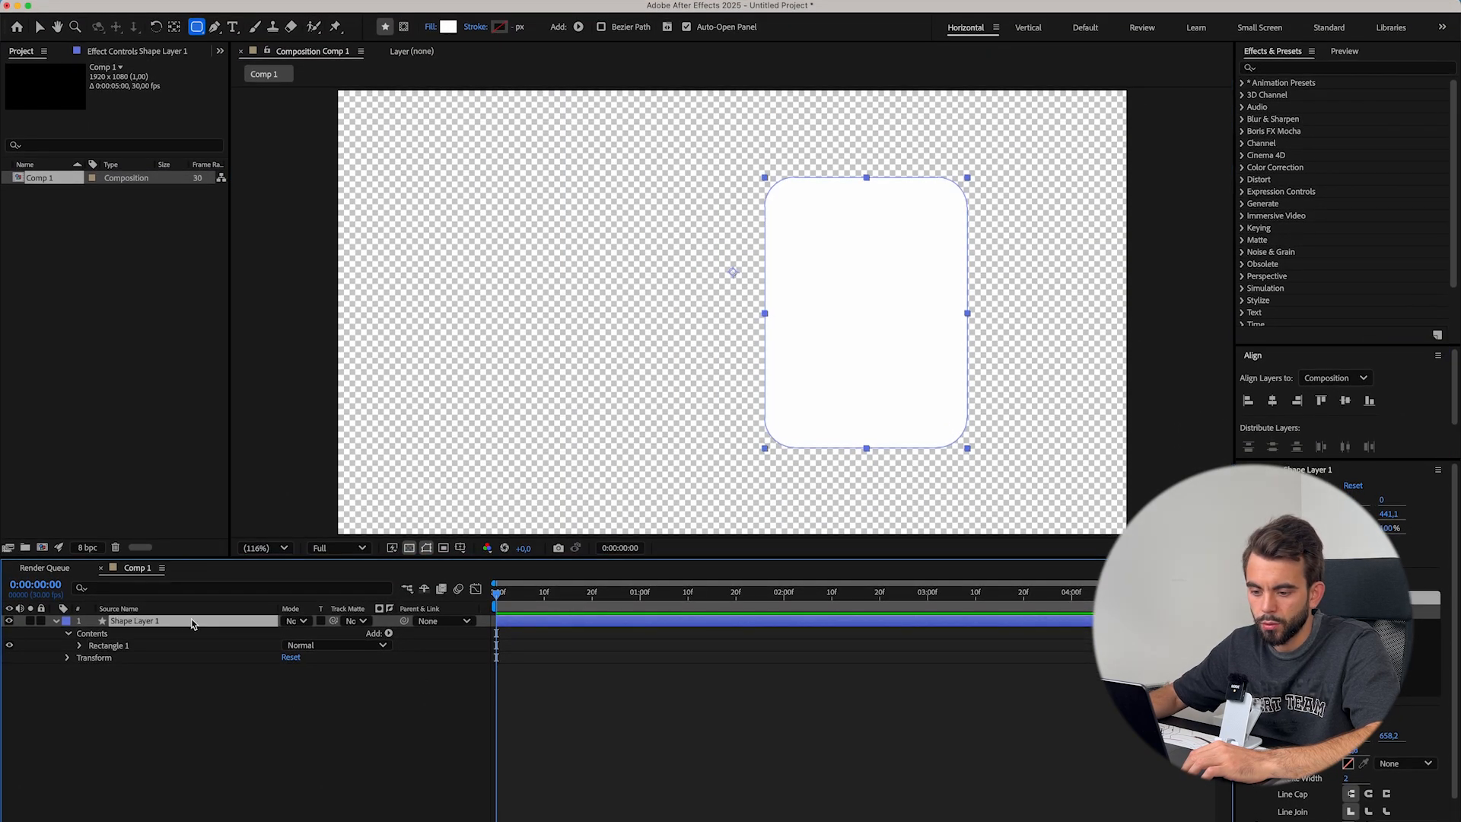
{"action": "key", "text": "p"}
{"action": "left_click_drag", "start_coordinate": [293, 633], "coordinate": [438, 636]}
{"action": "left_click", "coordinate": [57, 623]}
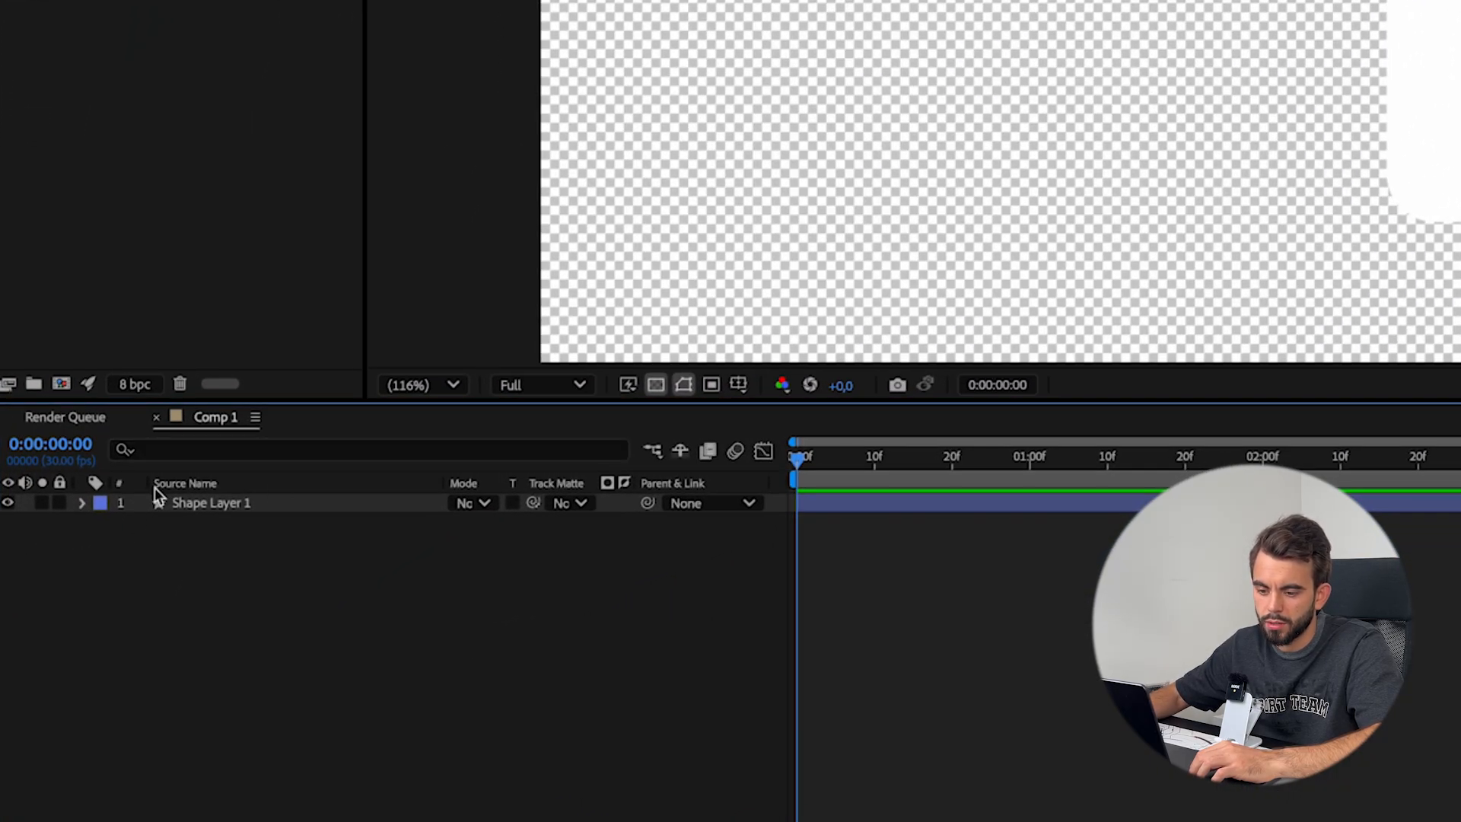
Try out other size and roundness values on the rectangle's path, and undo the changes
{"action": "left_click", "coordinate": [82, 504]}
{"action": "left_click", "coordinate": [103, 523]}
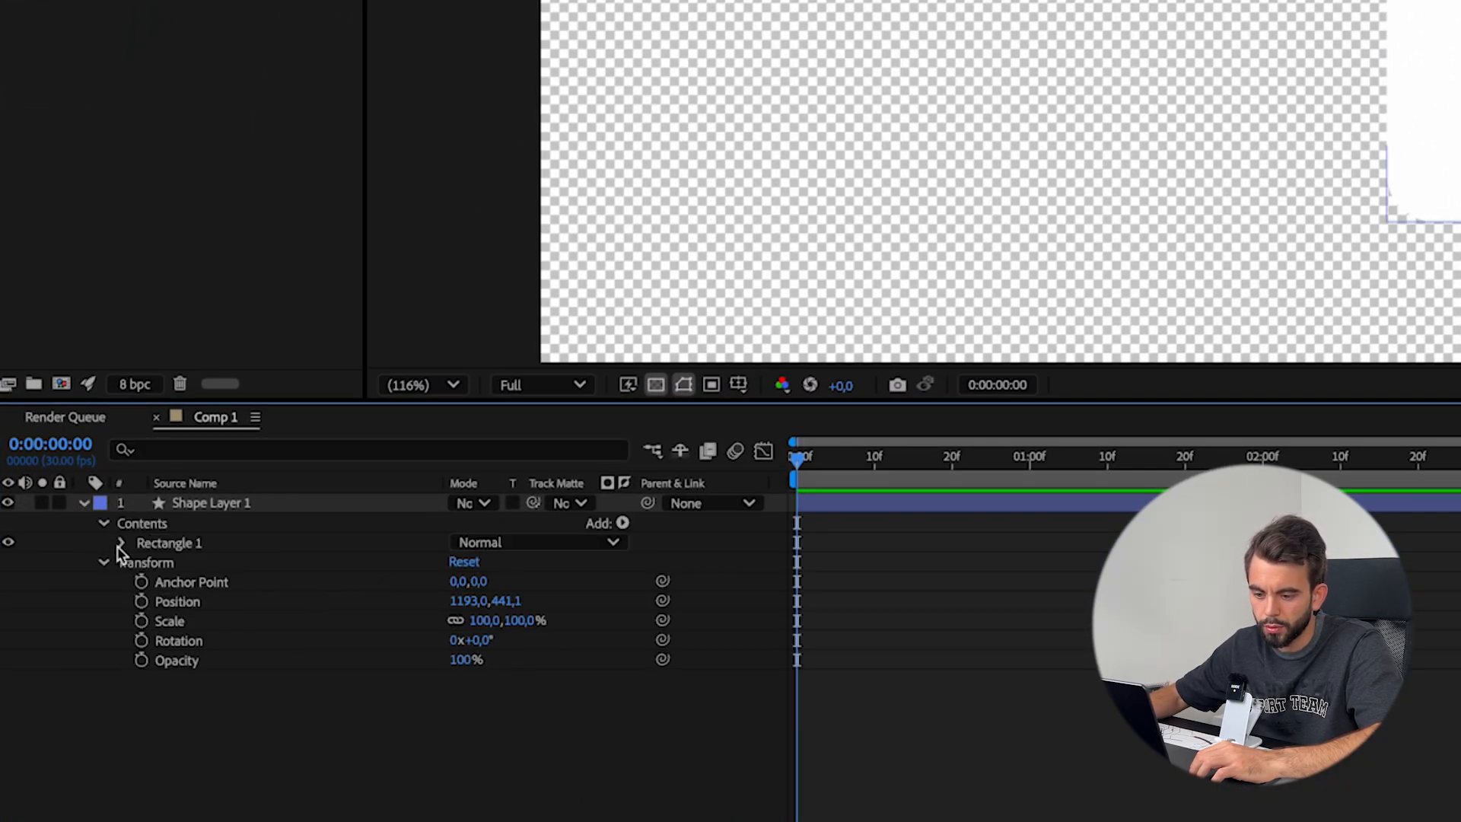
{"action": "left_click", "coordinate": [123, 543]}
{"action": "left_click", "coordinate": [140, 563]}
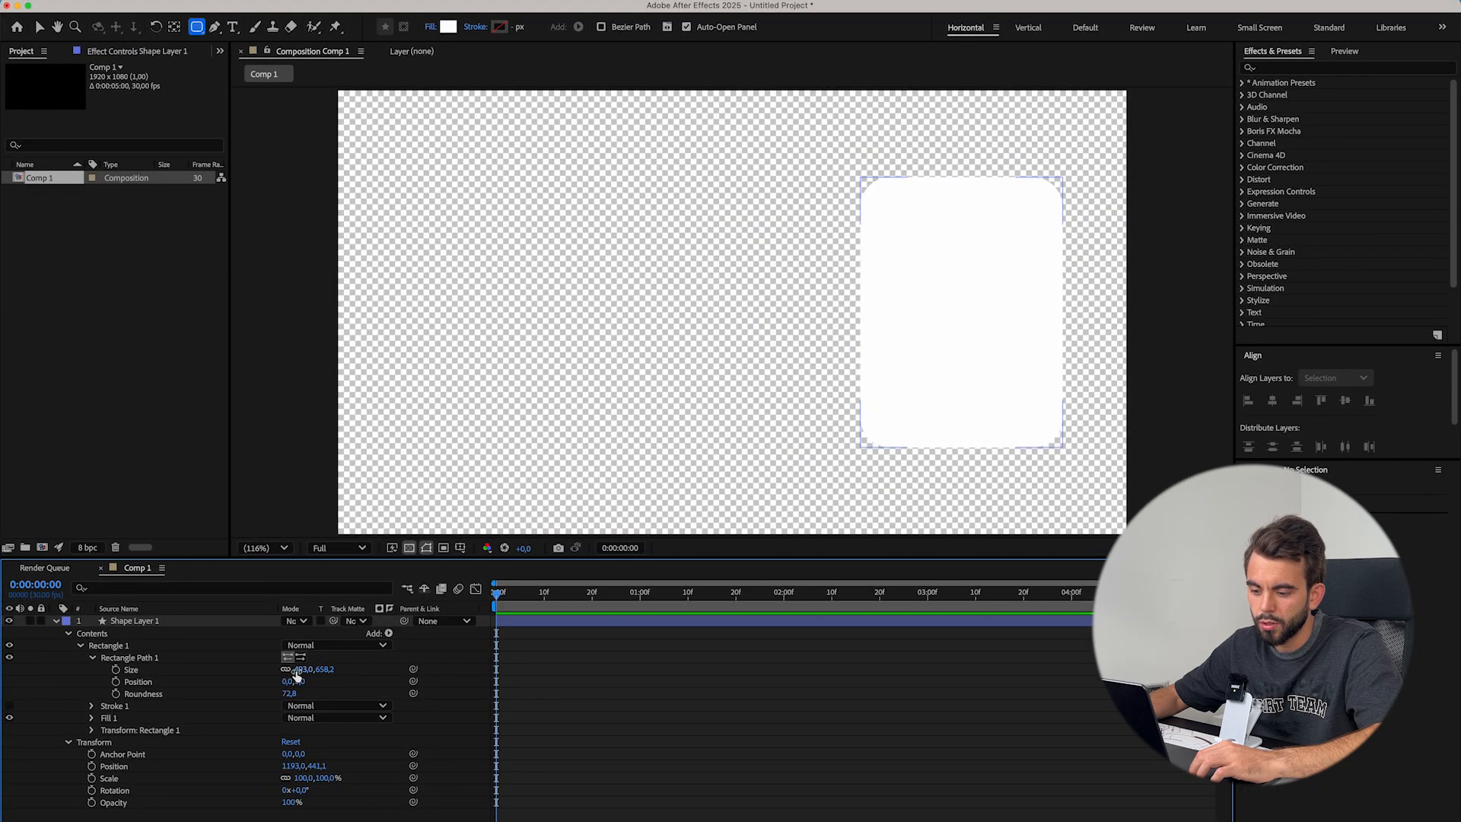
{"action": "left_click_drag", "start_coordinate": [451, 599], "coordinate": [481, 600]}
{"action": "left_click_drag", "start_coordinate": [327, 669], "coordinate": [401, 653]}
{"action": "key", "text": "super+z"}
{"action": "key", "text": "super+z"}
{"action": "key", "text": "z"}
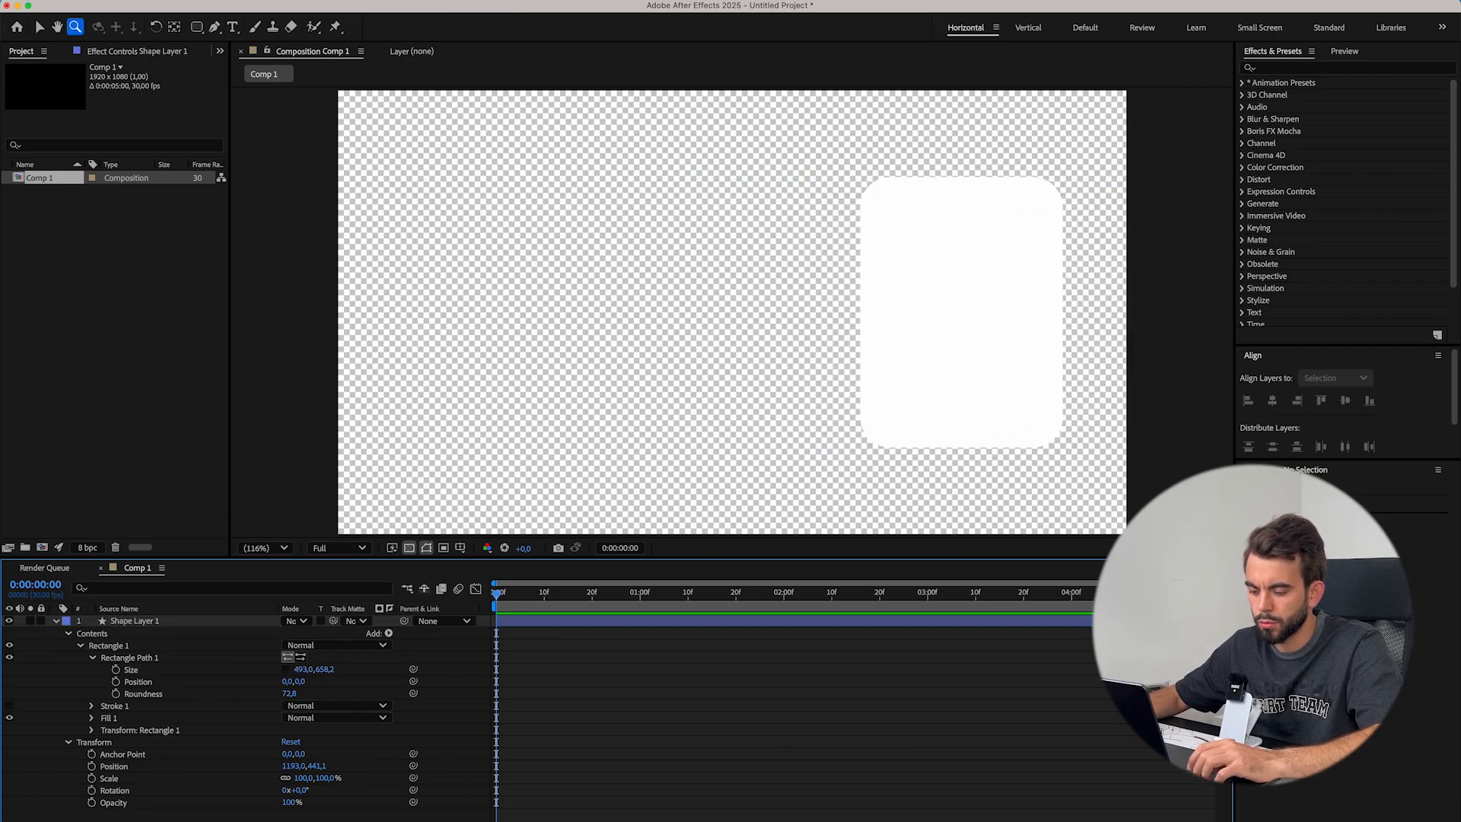
Add a gray solid background at the composition's size and place it beneath the rectangle's shape layer
{"action": "key", "text": "super+y"}
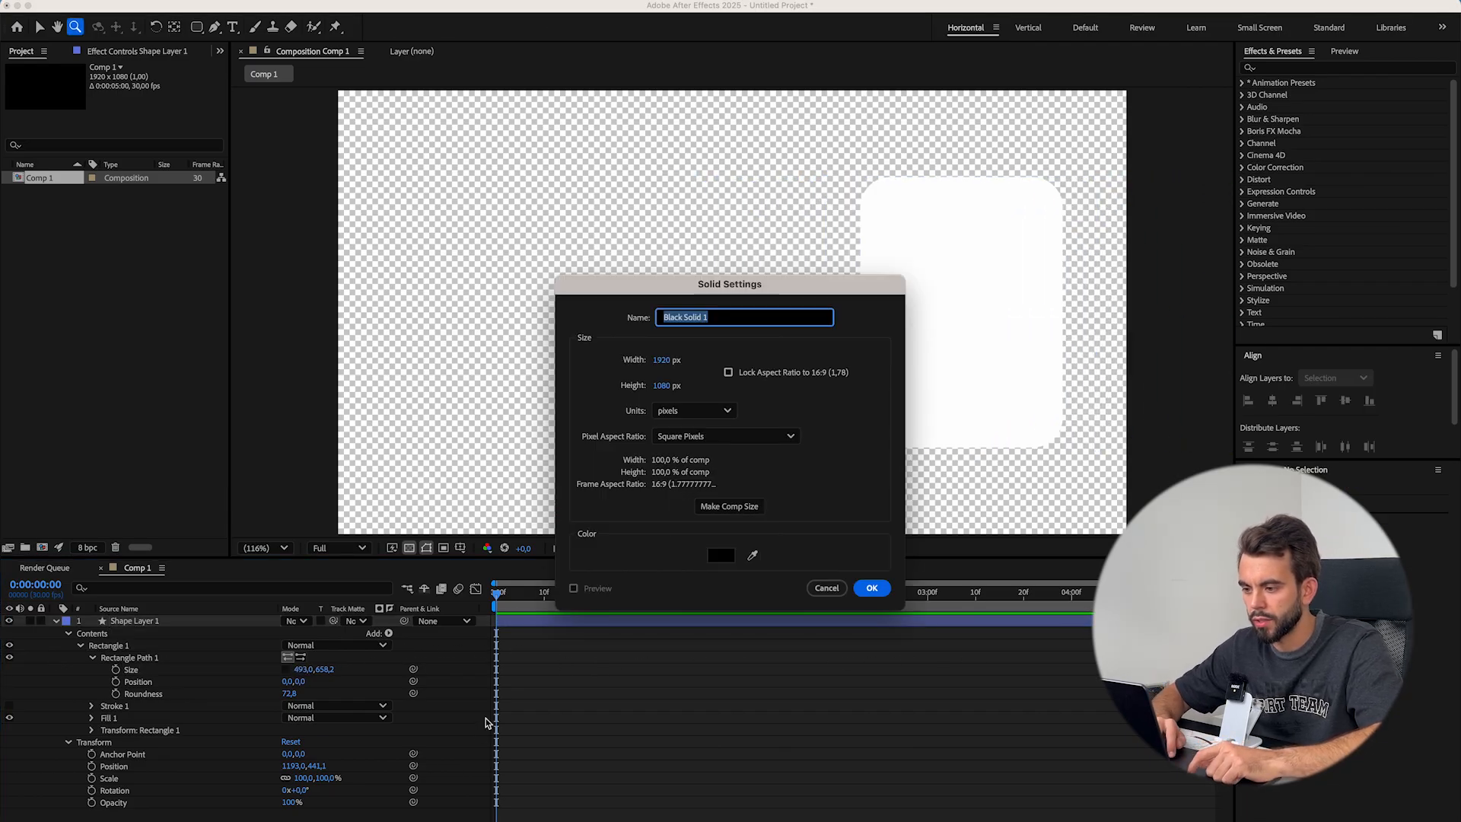
{"action": "left_click", "coordinate": [727, 560]}
{"action": "left_click", "coordinate": [571, 453]}
{"action": "left_click", "coordinate": [880, 367]}
{"action": "left_click", "coordinate": [876, 588]}
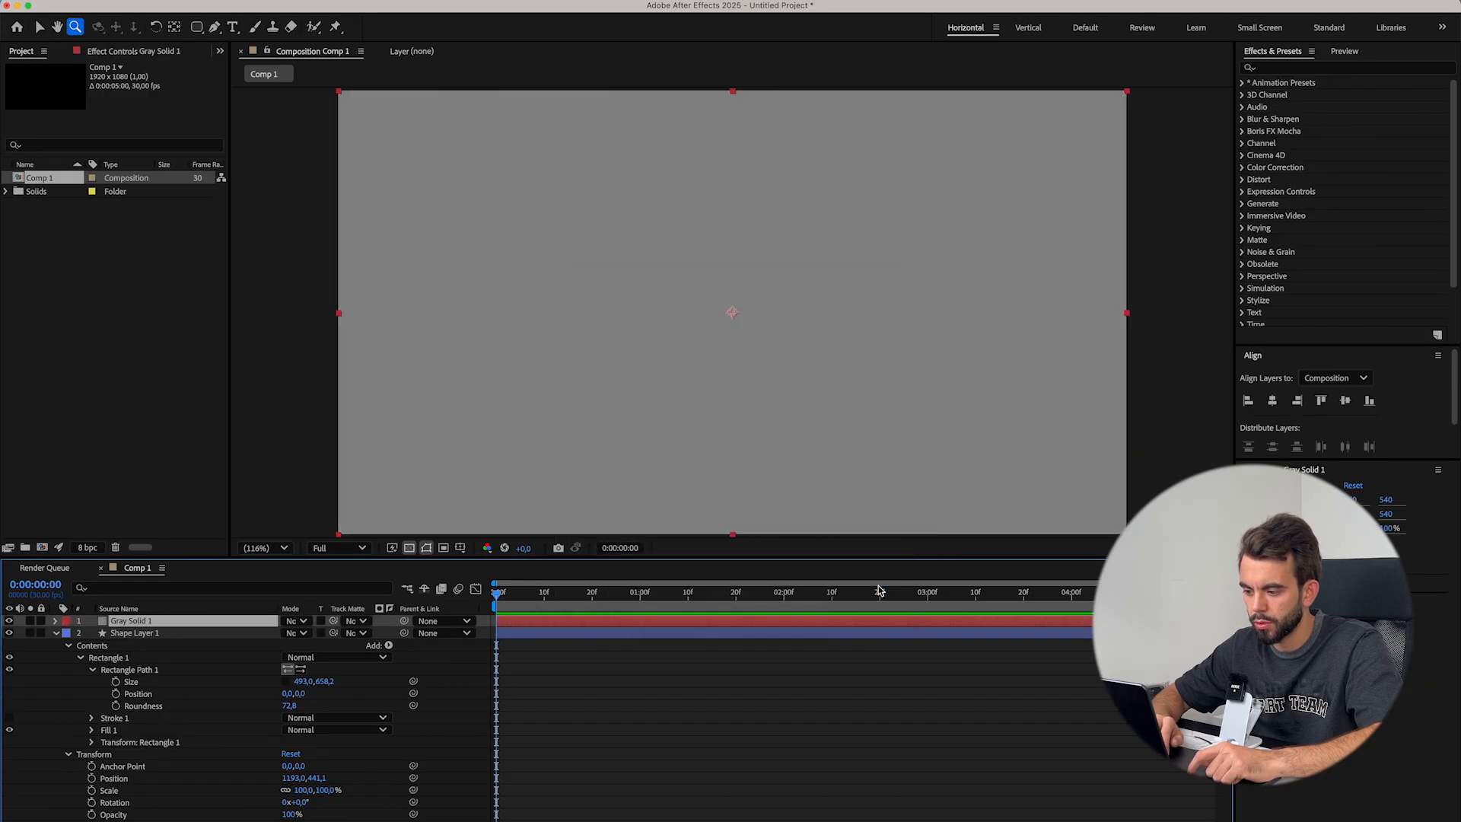
{"action": "left_click_drag", "start_coordinate": [167, 625], "coordinate": [164, 772]}
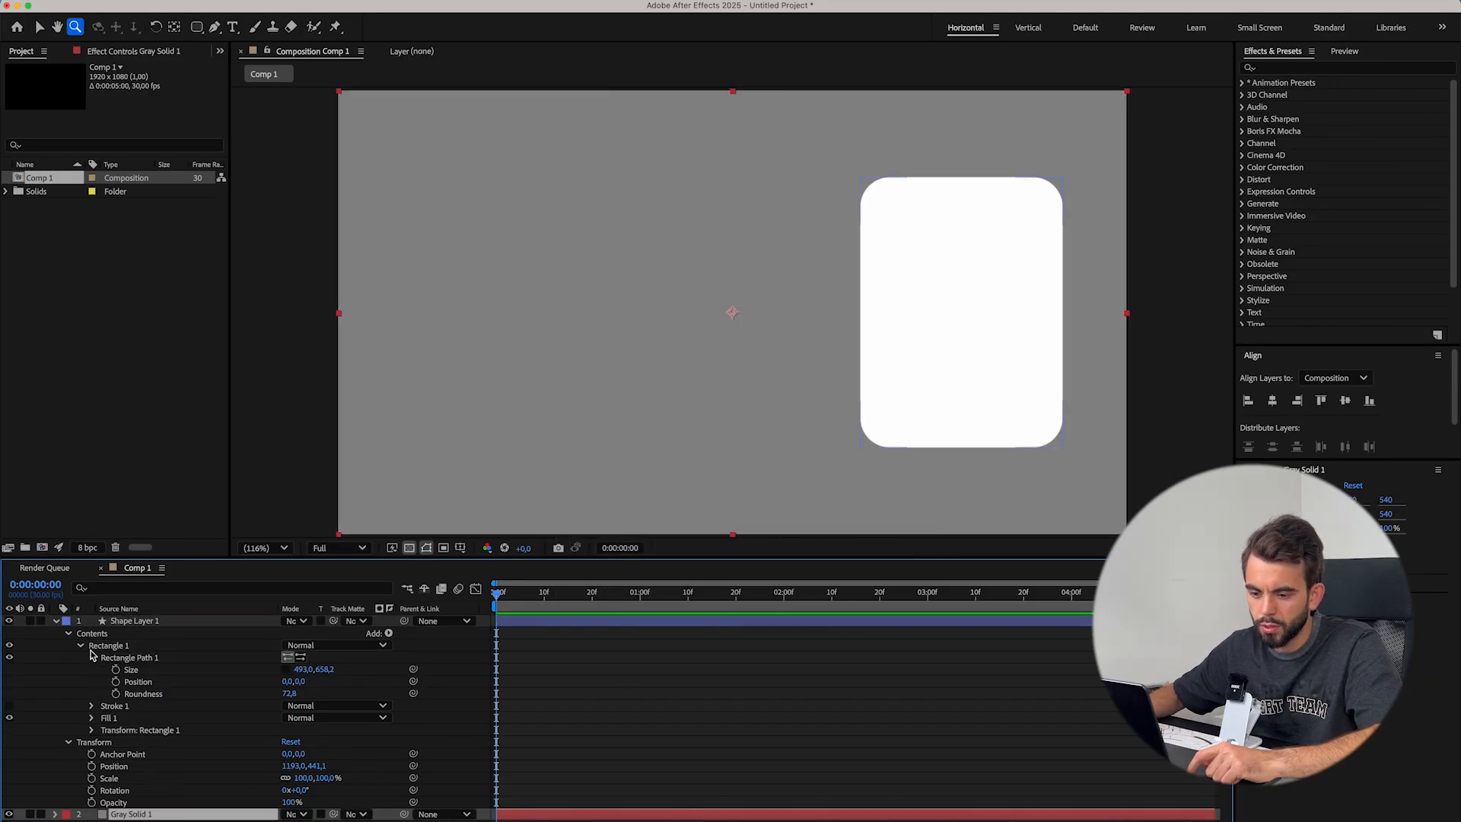
{"action": "left_click", "coordinate": [55, 622]}
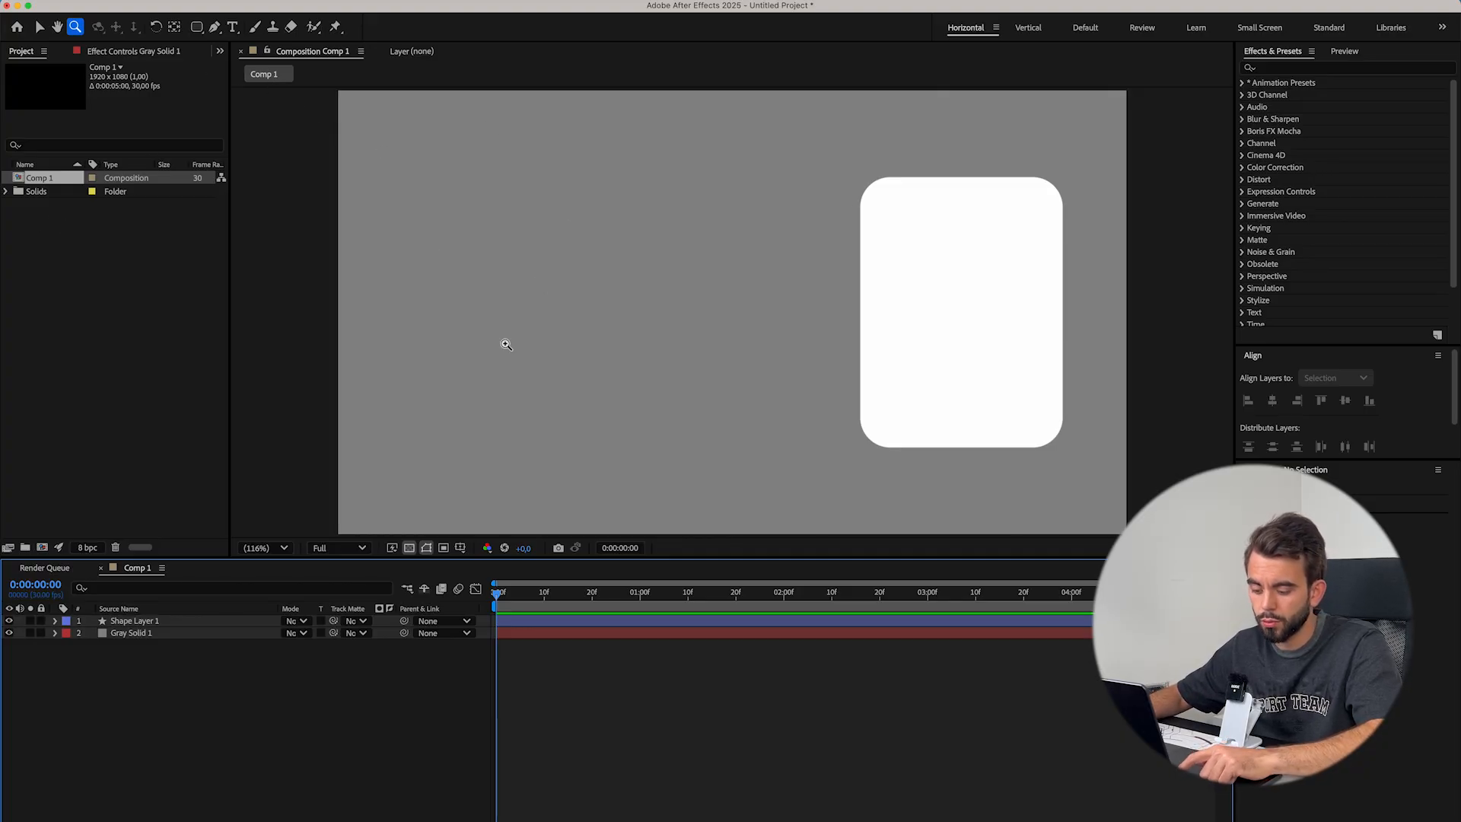
Draw a large white landscape rounded rectangle about 911 px high on a new shape layer and centre it vertically in the composition
{"action": "key", "text": "v"}
{"action": "left_click", "coordinate": [124, 622]}
{"action": "left_click", "coordinate": [238, 730]}
{"action": "key", "text": "q"}
{"action": "left_click_drag", "start_coordinate": [378, 131], "coordinate": [967, 505]}
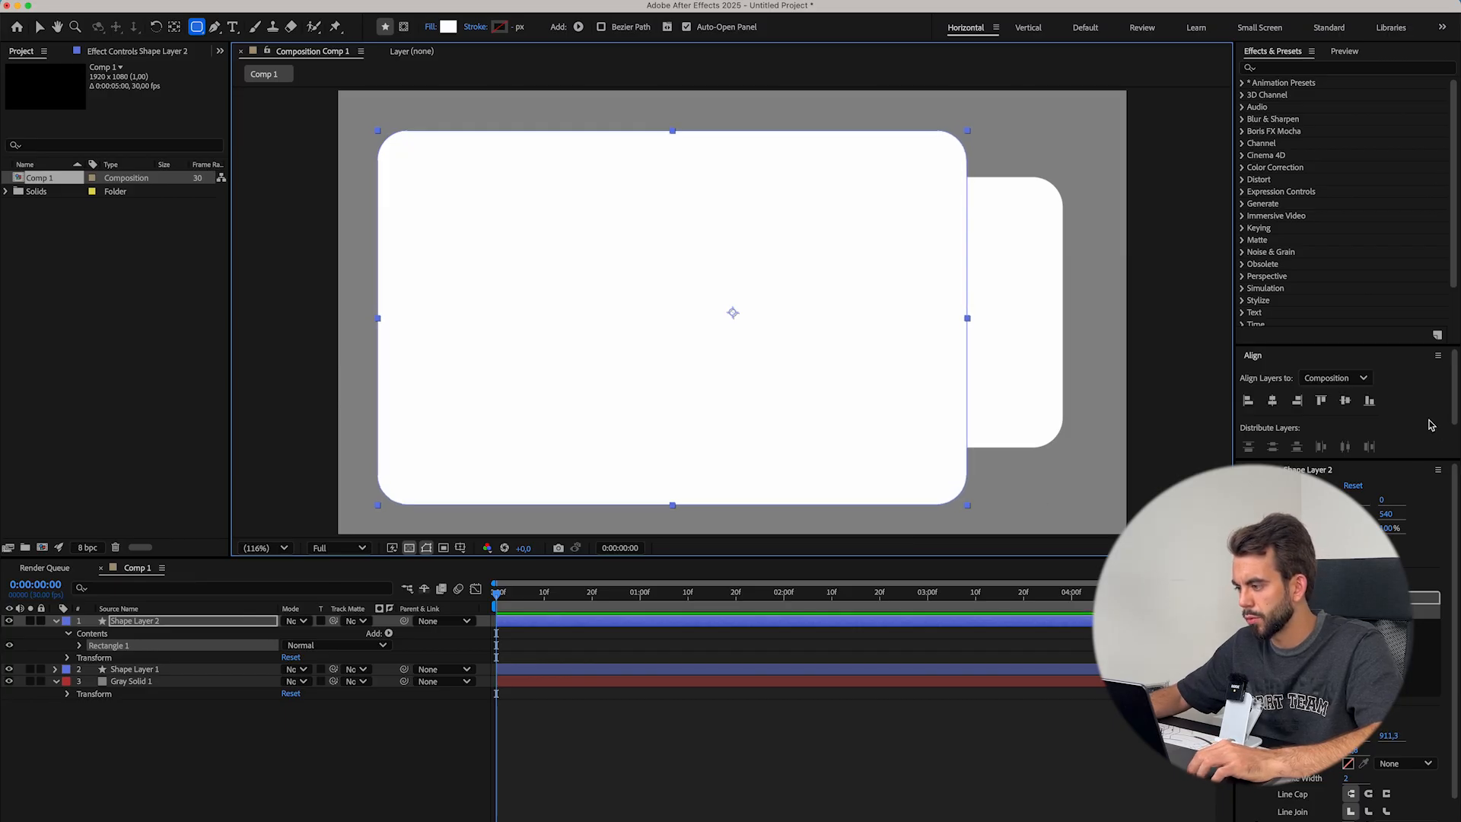
{"action": "left_click", "coordinate": [1346, 401]}
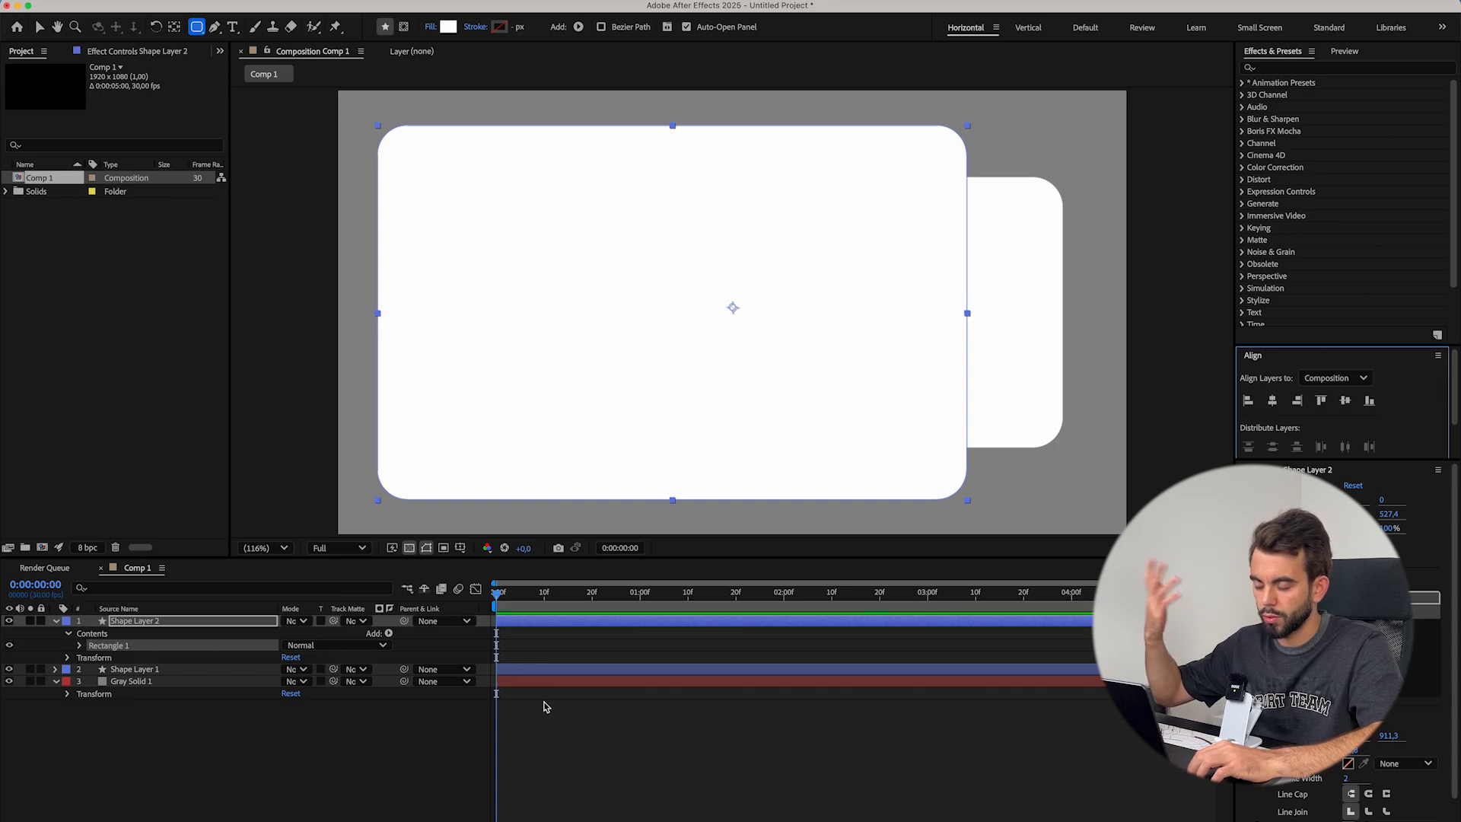
Move the smaller rectangle's layer to the top of the layer stack and rename it "small rectangle"
{"action": "left_click", "coordinate": [134, 669]}
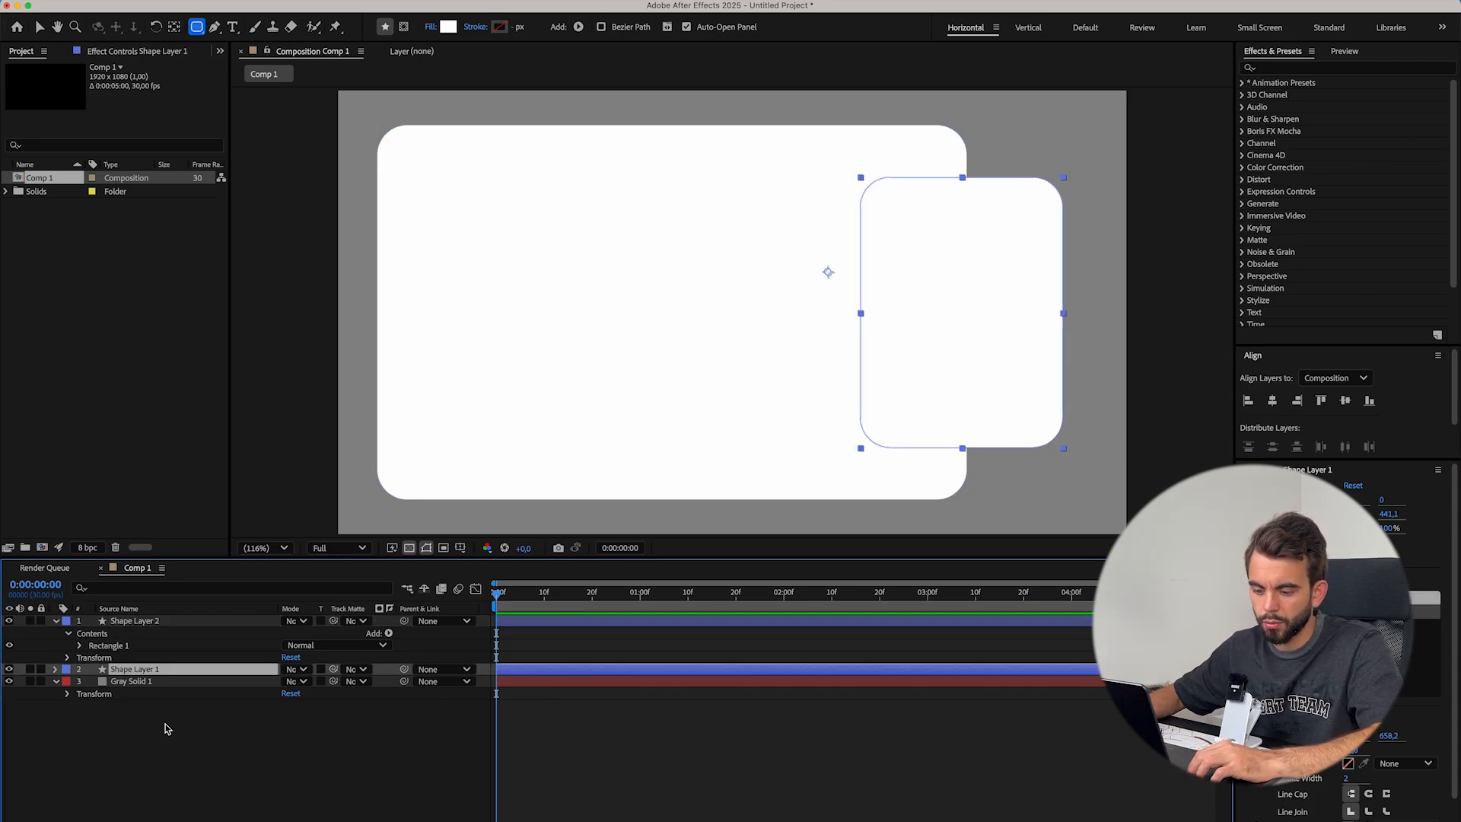
{"action": "left_click_drag", "start_coordinate": [136, 671], "coordinate": [134, 621]}
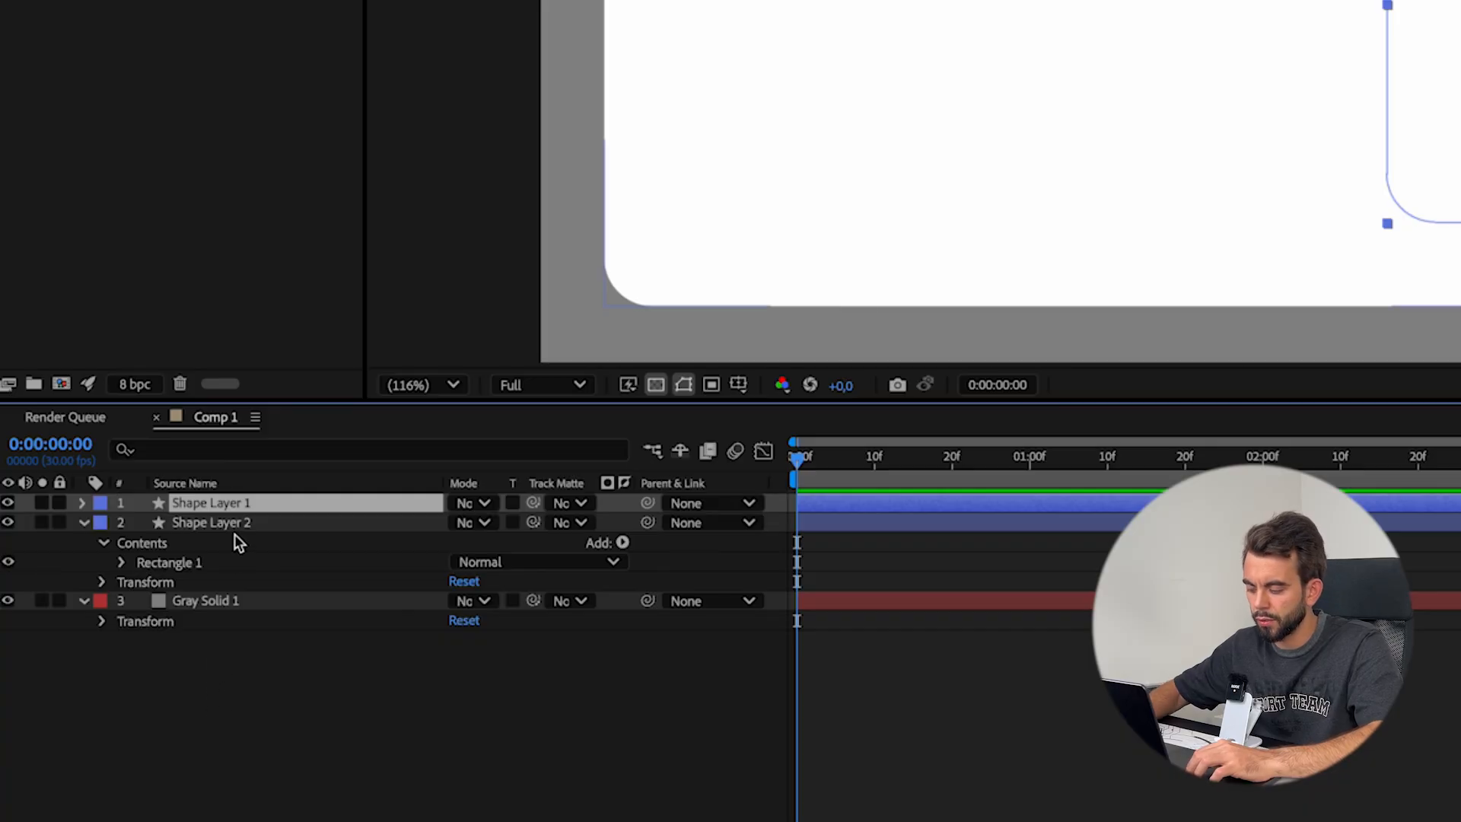
{"action": "key", "text": "Return"}
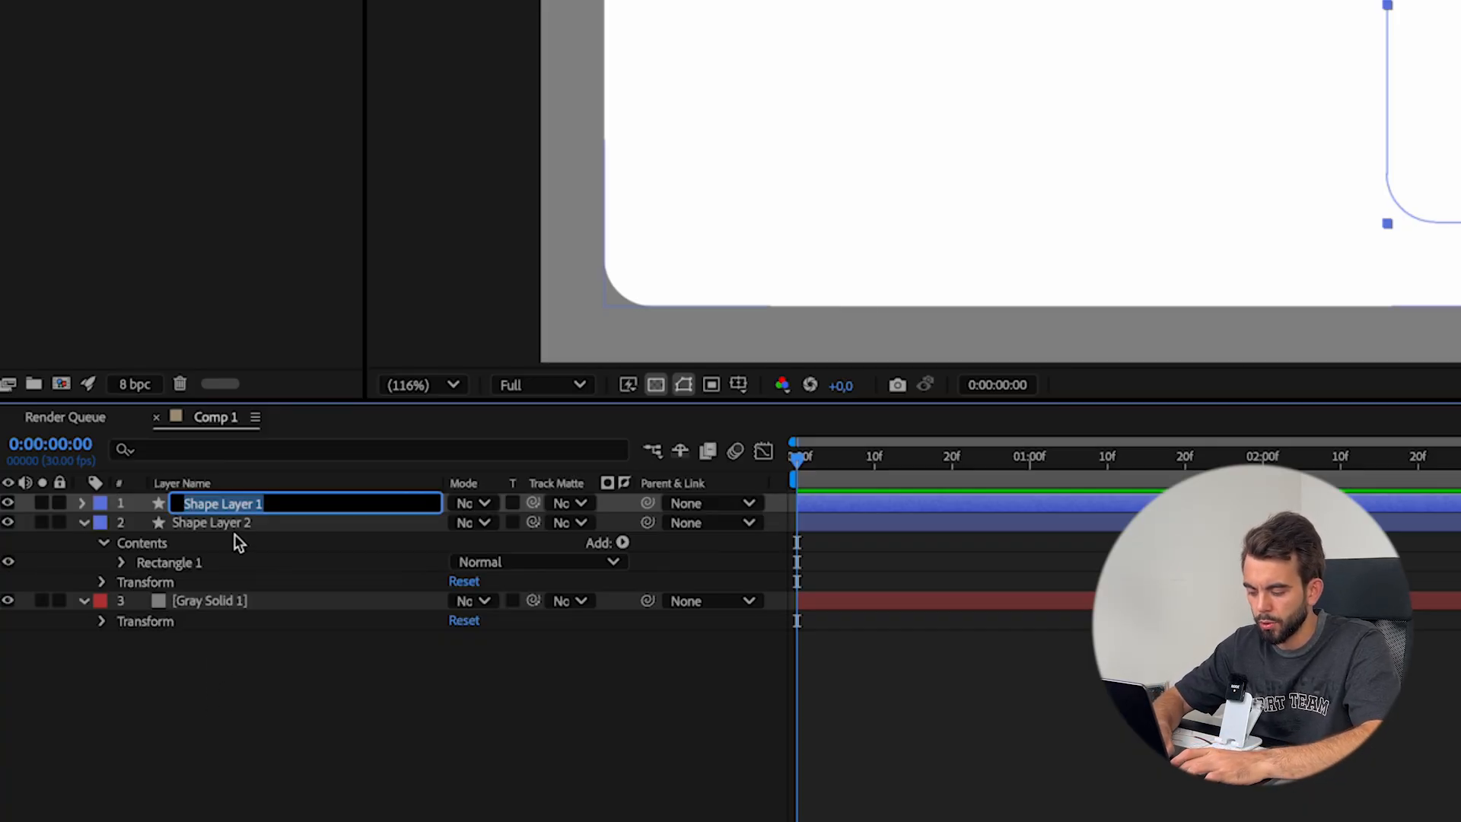
{"action": "type", "text": "small rectangle"}
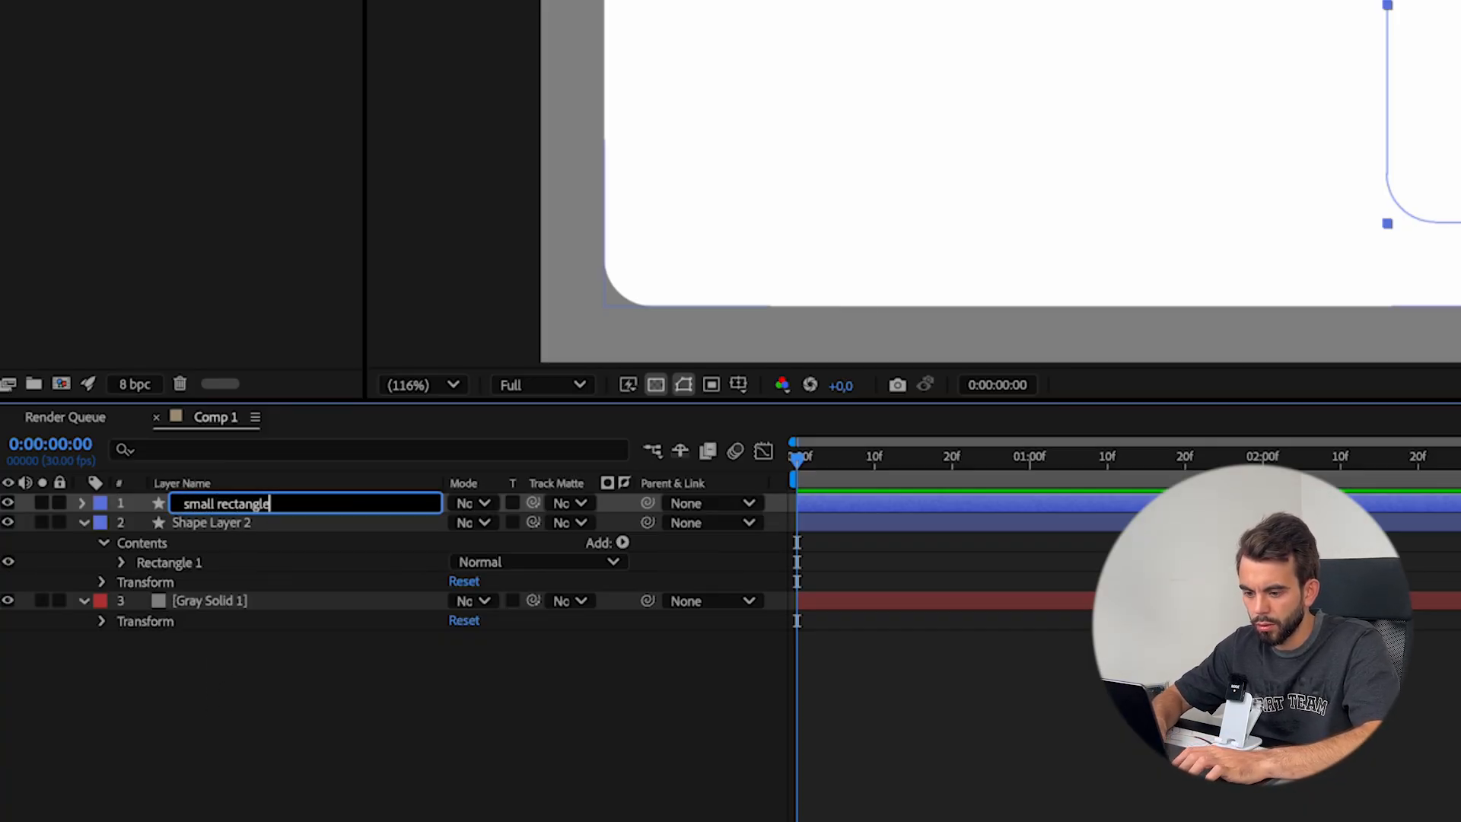
Rename the larger rectangle's shape layer "big rectangle"
{"action": "left_click", "coordinate": [176, 524]}
{"action": "key", "text": "Return"}
{"action": "type", "text": "big re"}
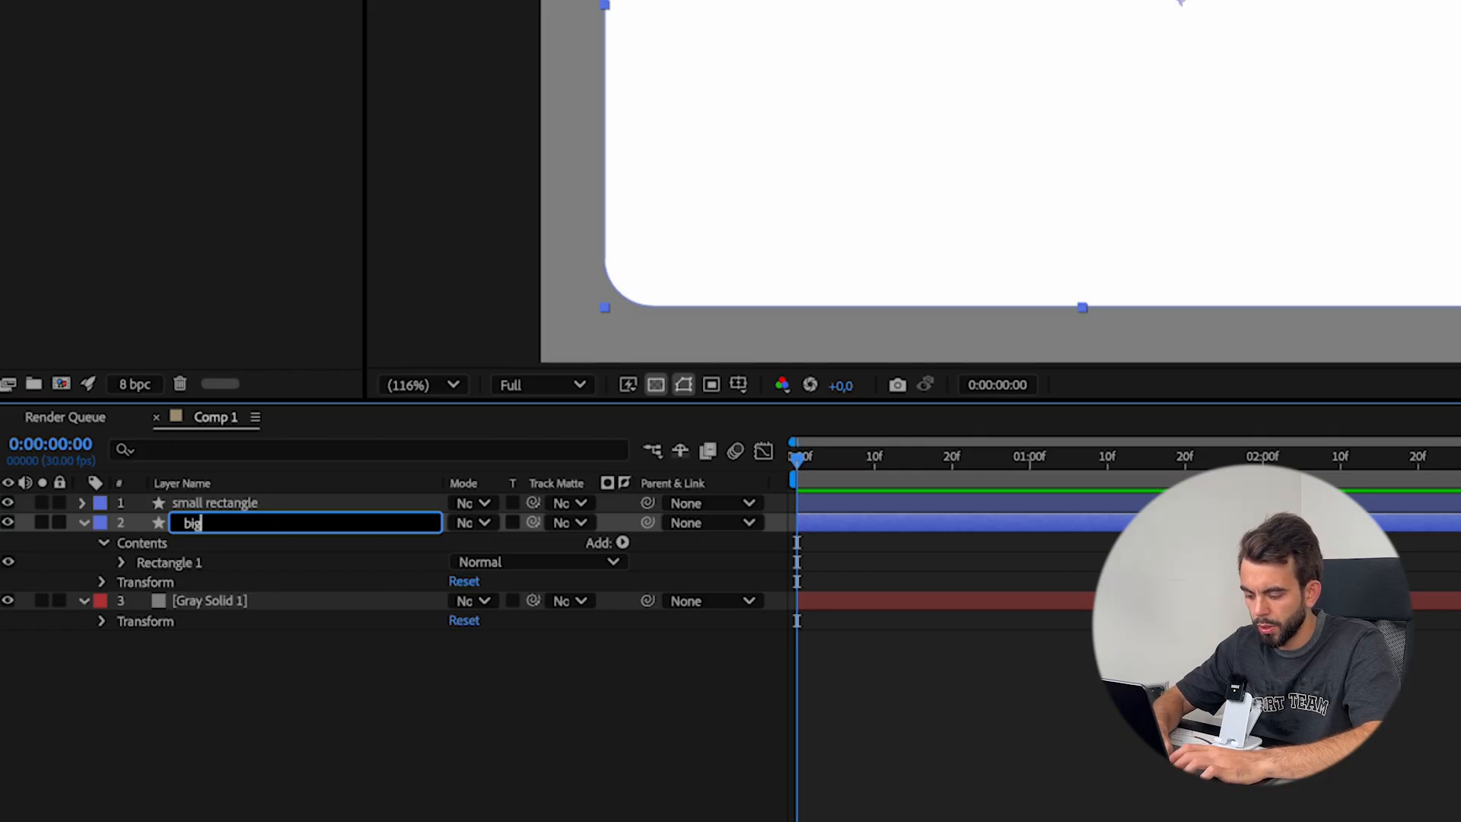
{"action": "type", "text": "ctangle"}
{"action": "key", "text": "Return"}
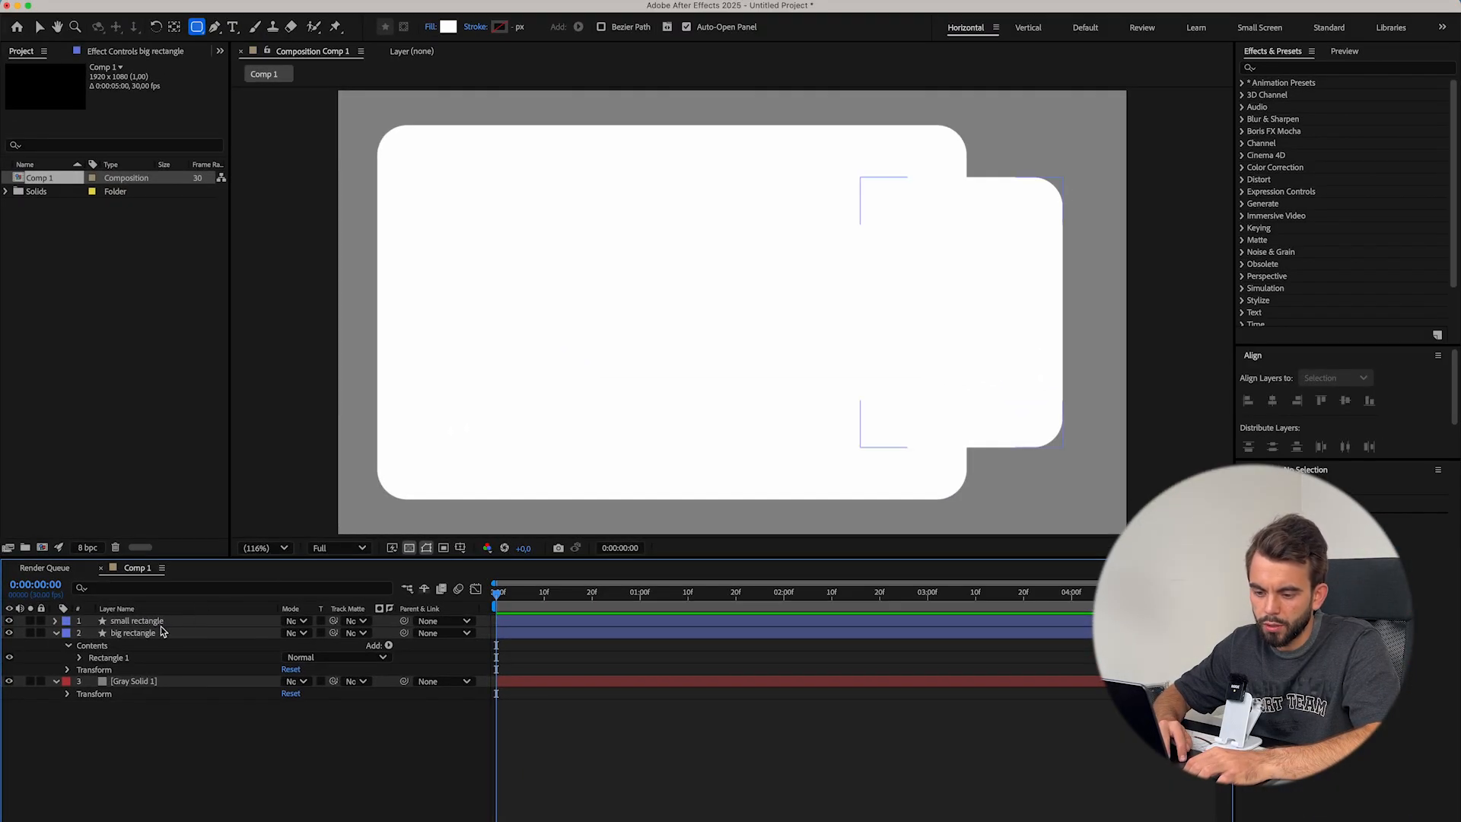
Change the small rectangle's fill color to a light gray
{"action": "left_click", "coordinate": [160, 625]}
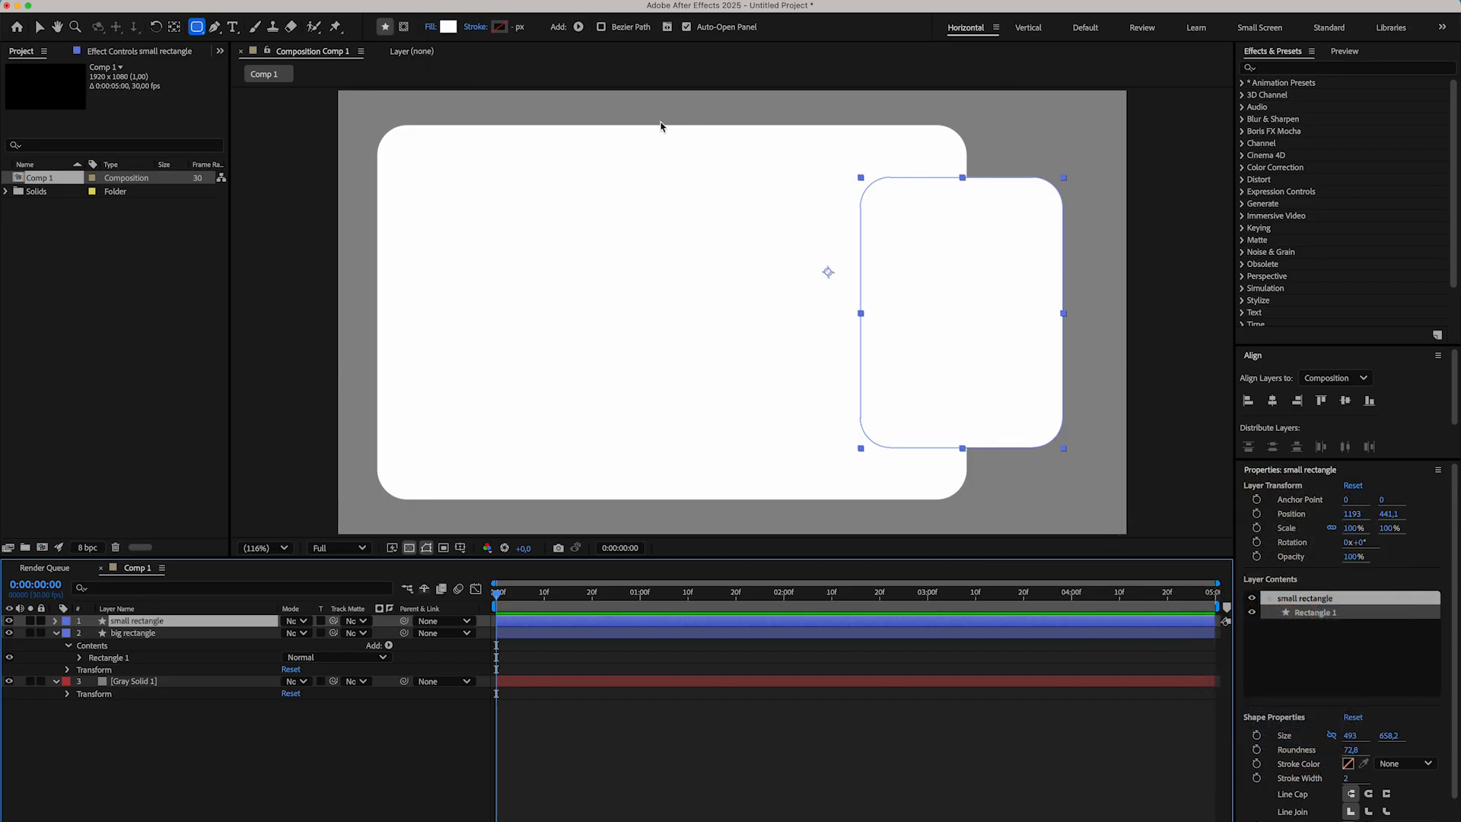
{"action": "left_click", "coordinate": [460, 5]}
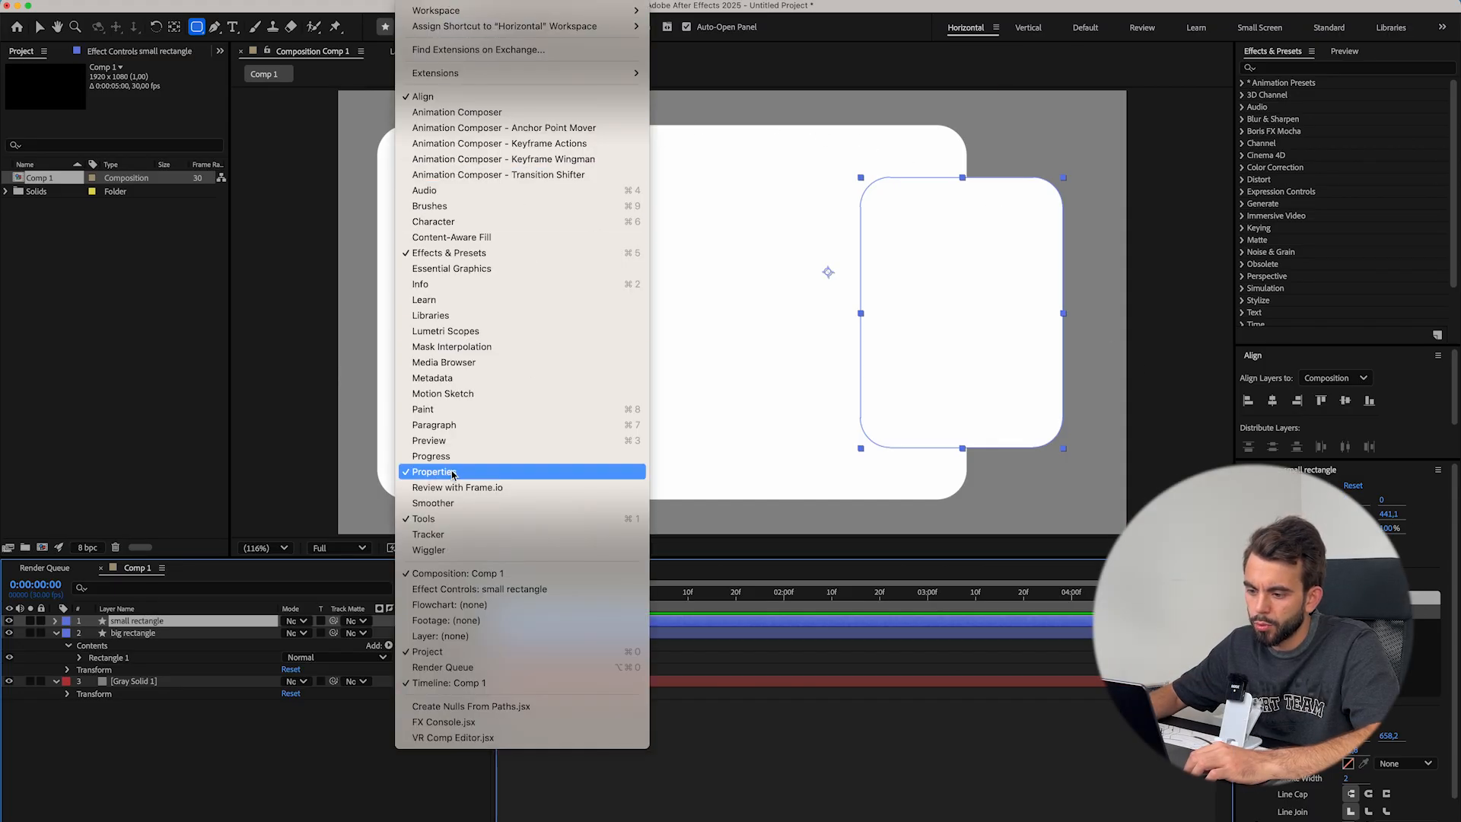
{"action": "key", "text": "Escape"}
{"action": "left_click", "coordinate": [1349, 812]}
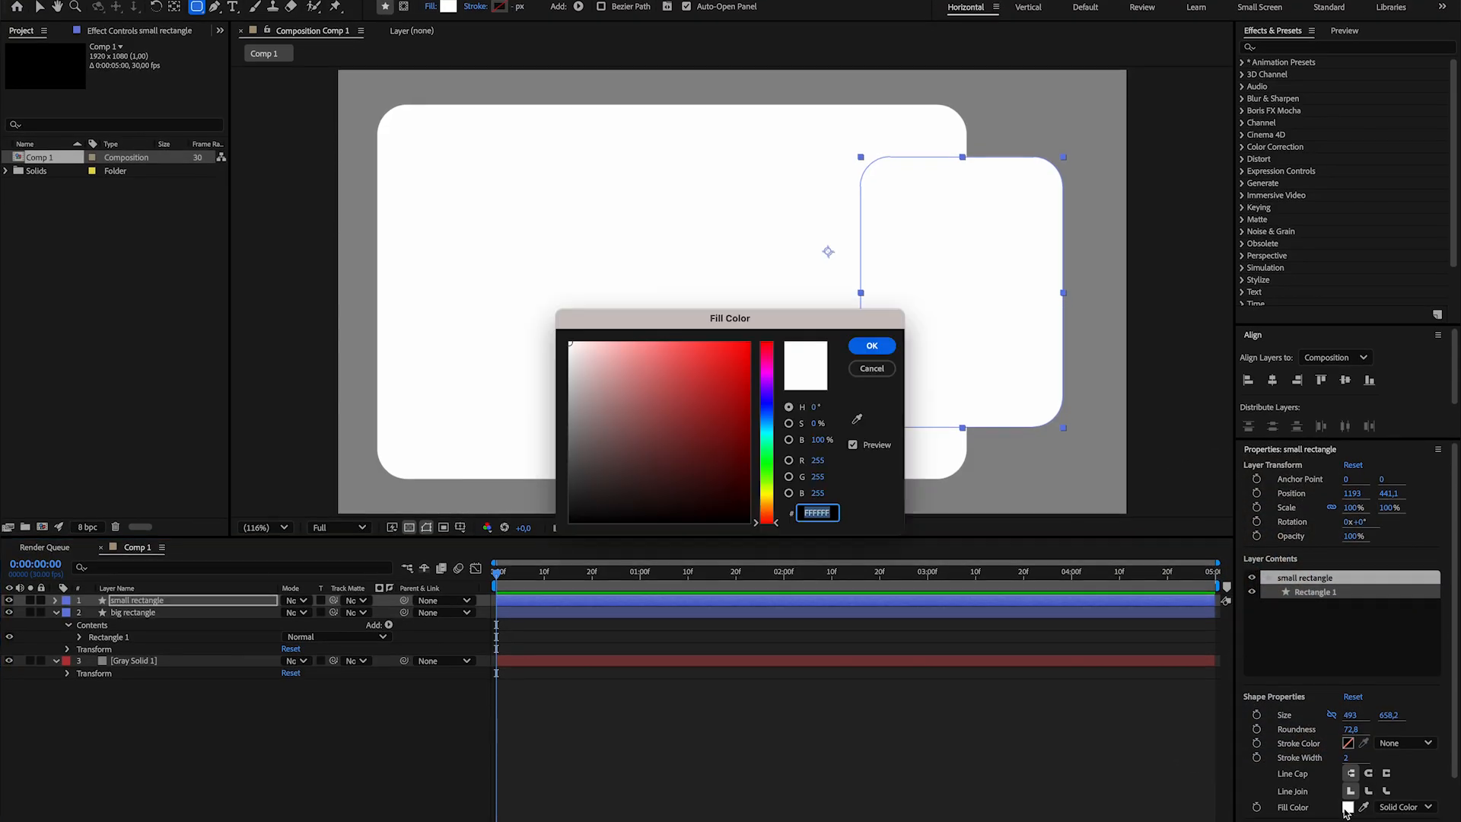
{"action": "left_click", "coordinate": [569, 360]}
{"action": "left_click", "coordinate": [872, 346]}
{"action": "left_click", "coordinate": [903, 717]}
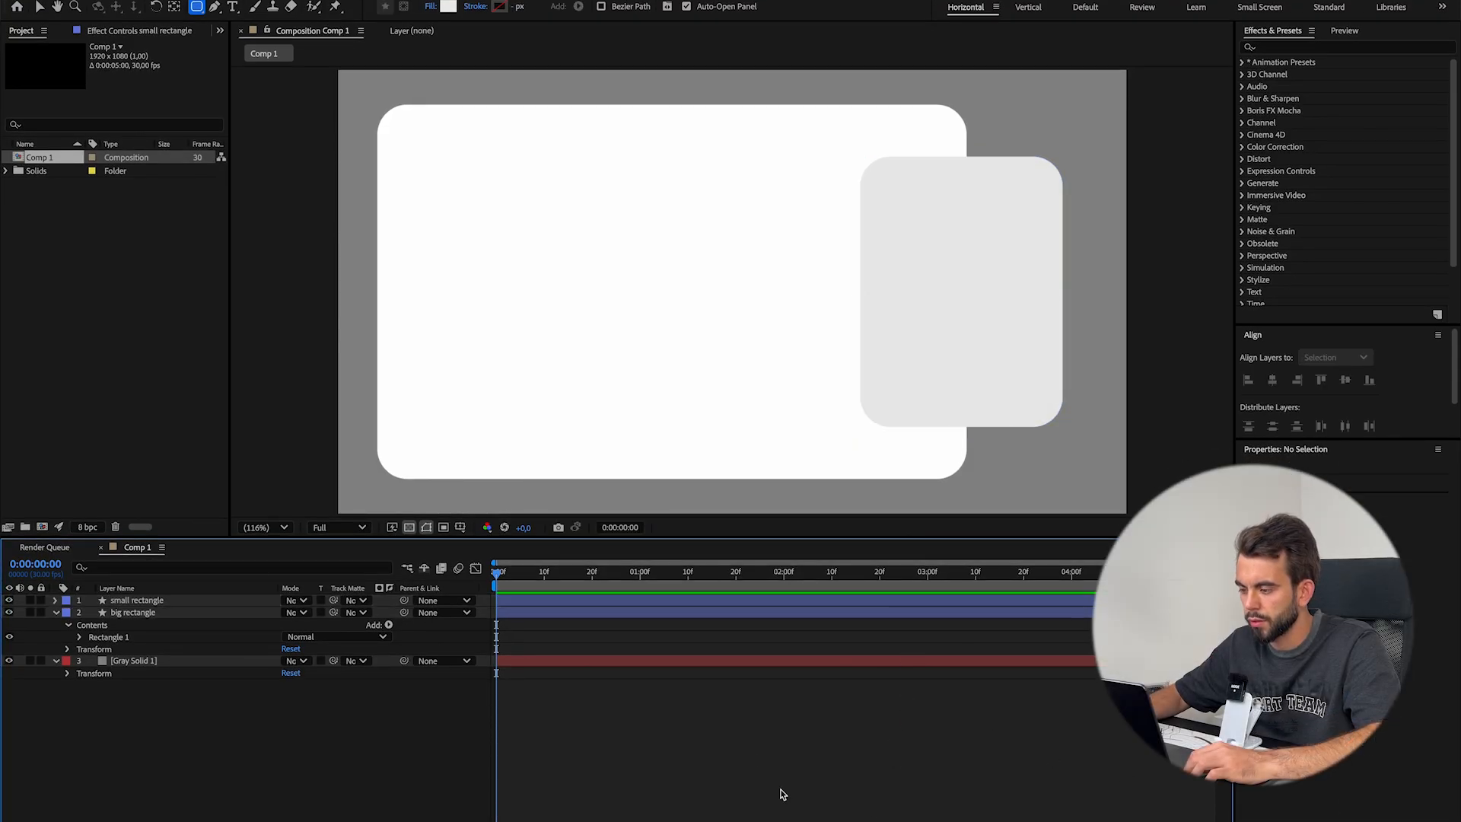
Collapse the expanded layer properties in the timeline and clear the layer selection
{"action": "key", "text": "v"}
{"action": "key", "text": "u"}
{"action": "left_click", "coordinate": [122, 626]}
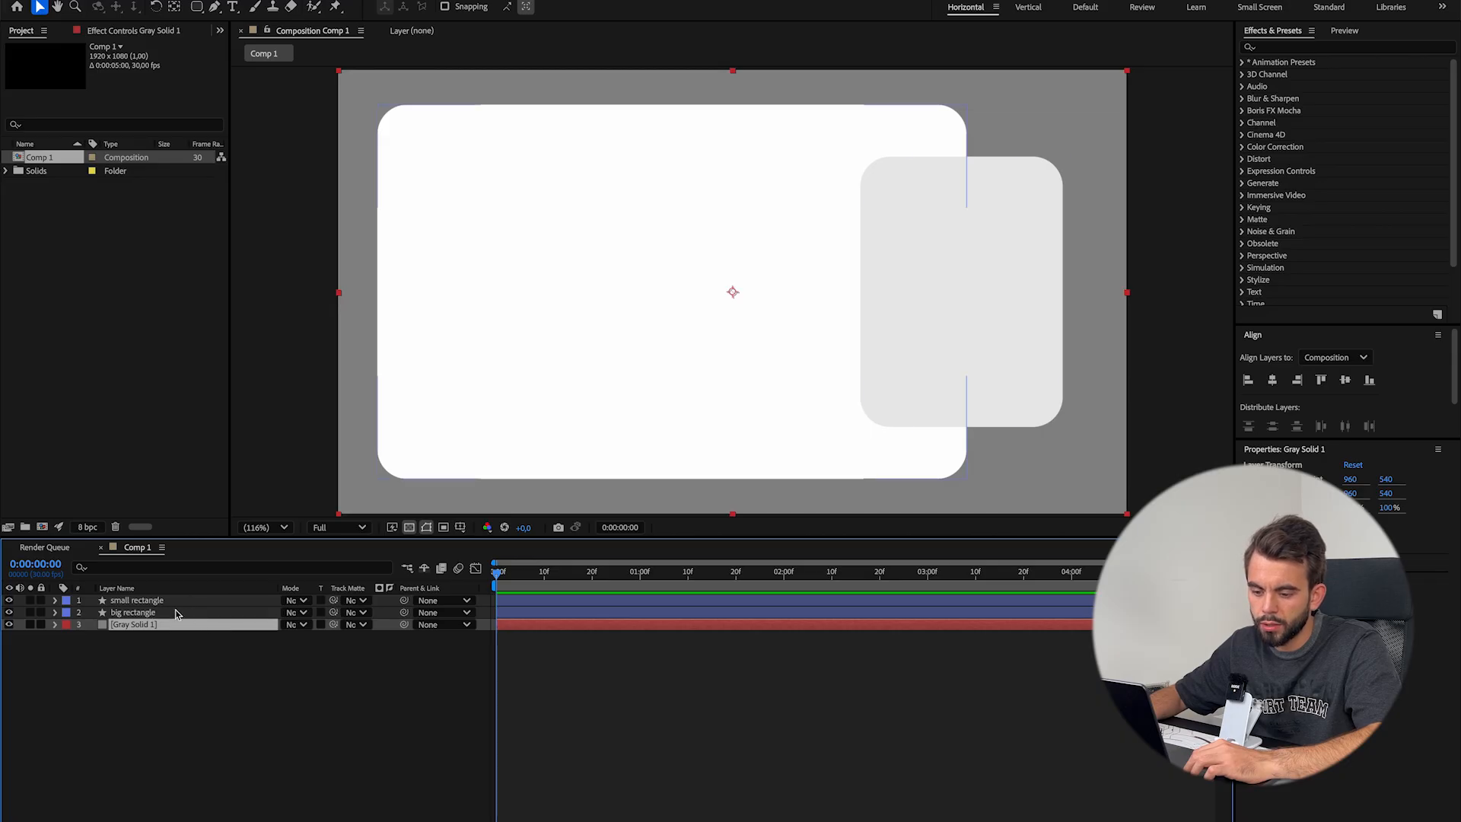
{"action": "left_click", "coordinate": [221, 738]}
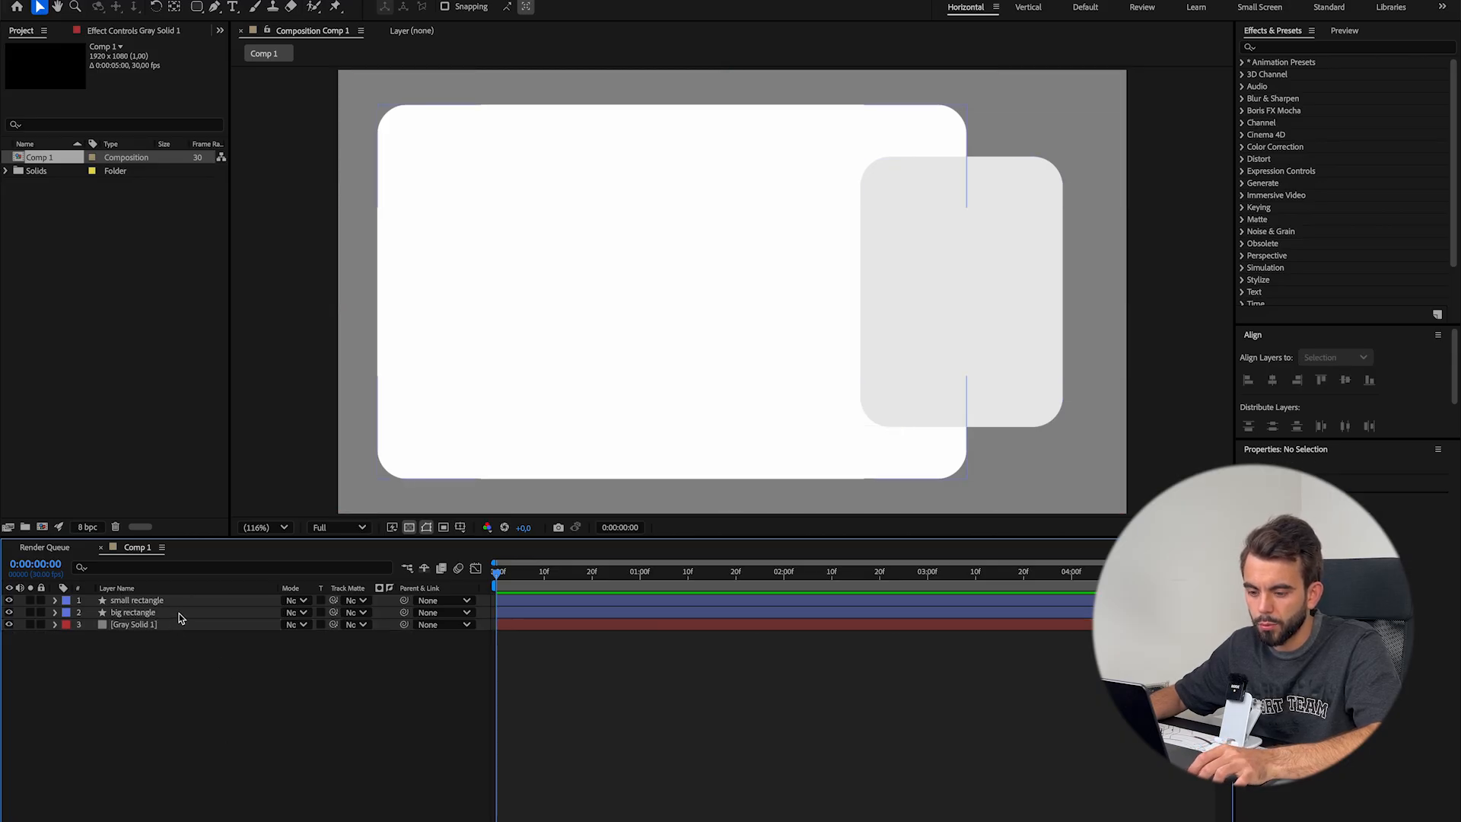
Pre-compose the two rectangle layers and the gray solid into Pre-comp 1, moving all attributes into the new composition
{"action": "key", "text": "ctrl+a"}
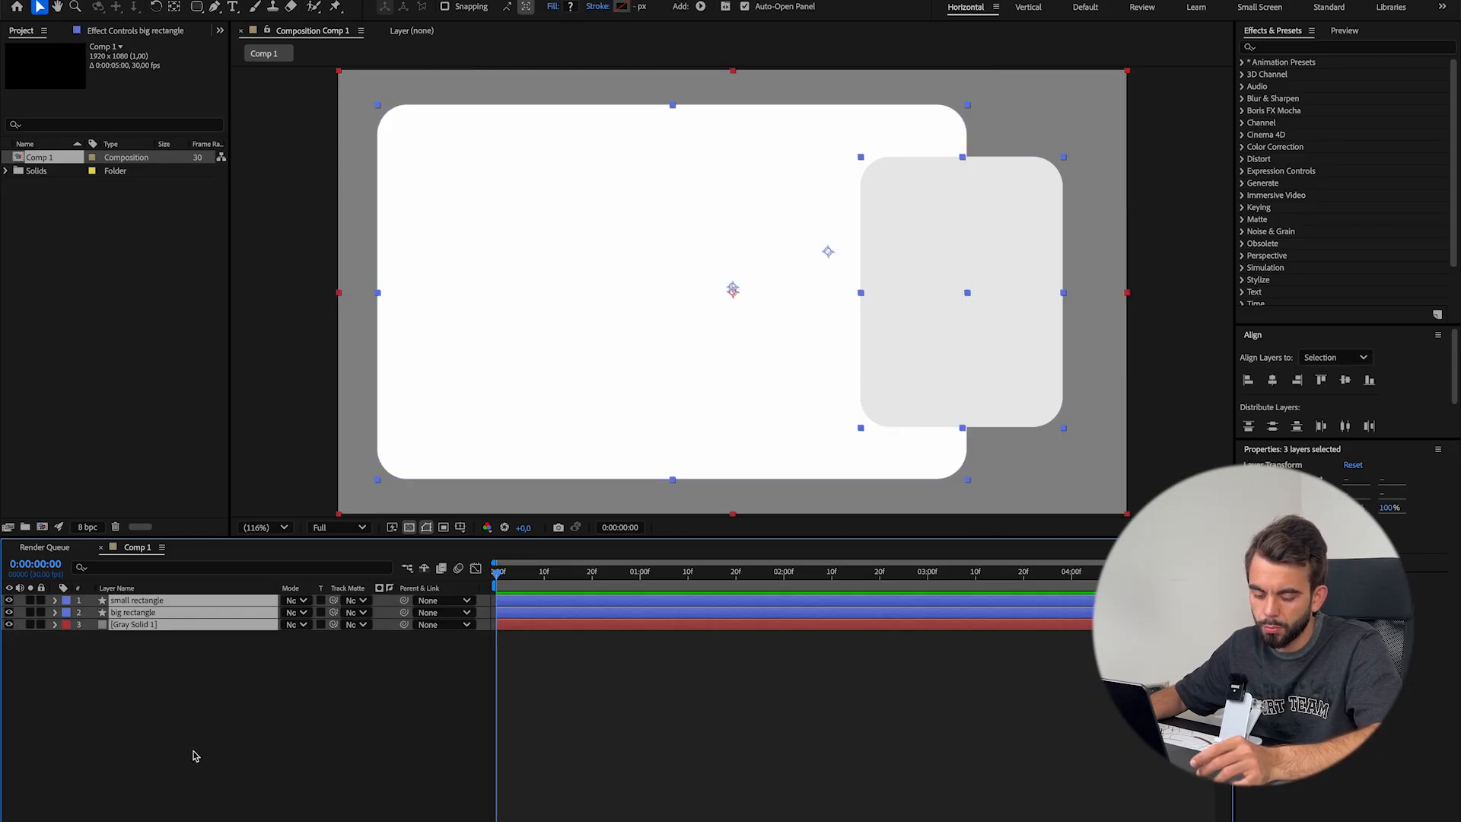
{"action": "key", "text": "ctrl+shift+c"}
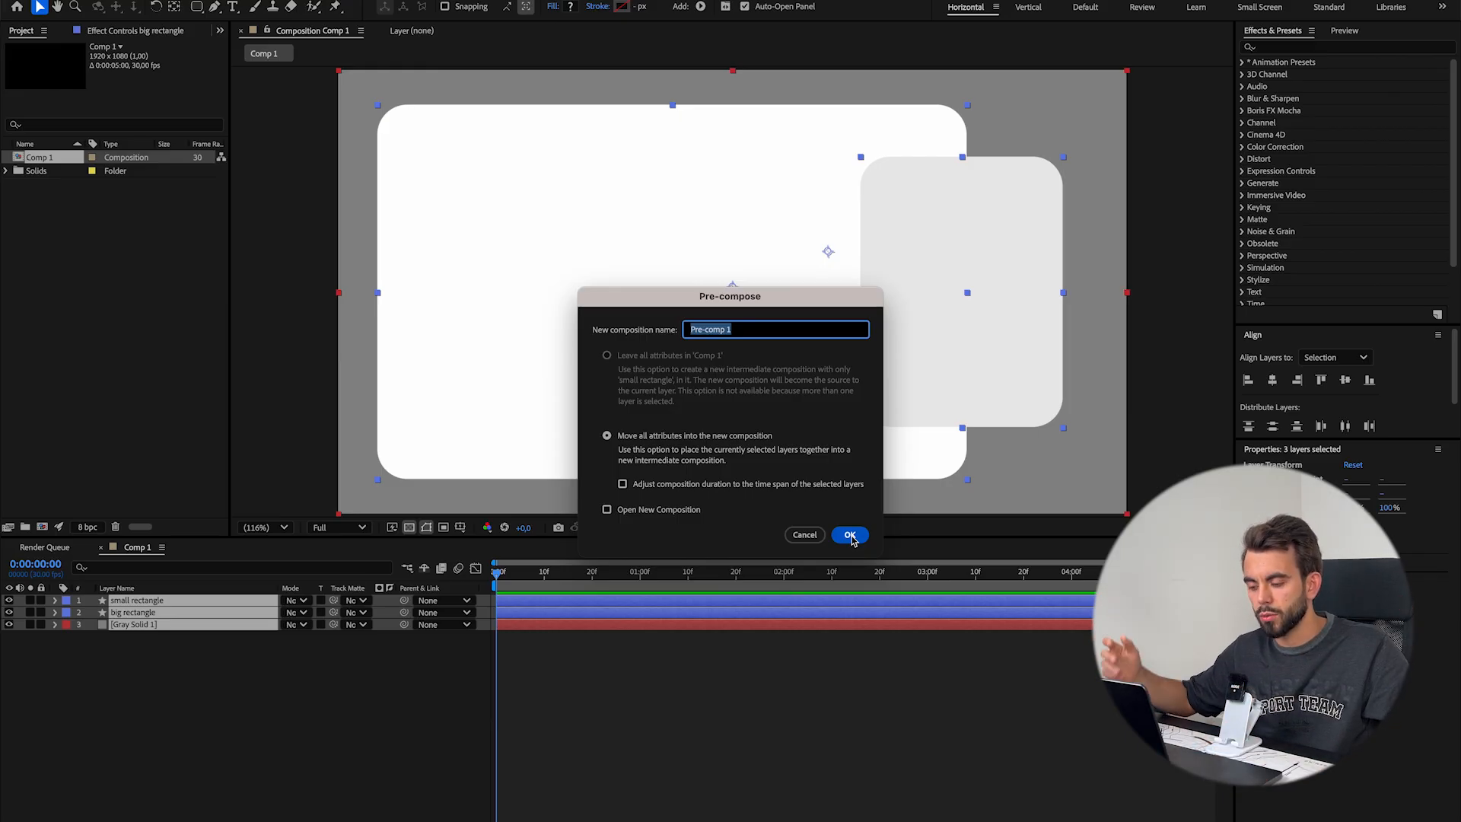
{"action": "left_click", "coordinate": [850, 536]}
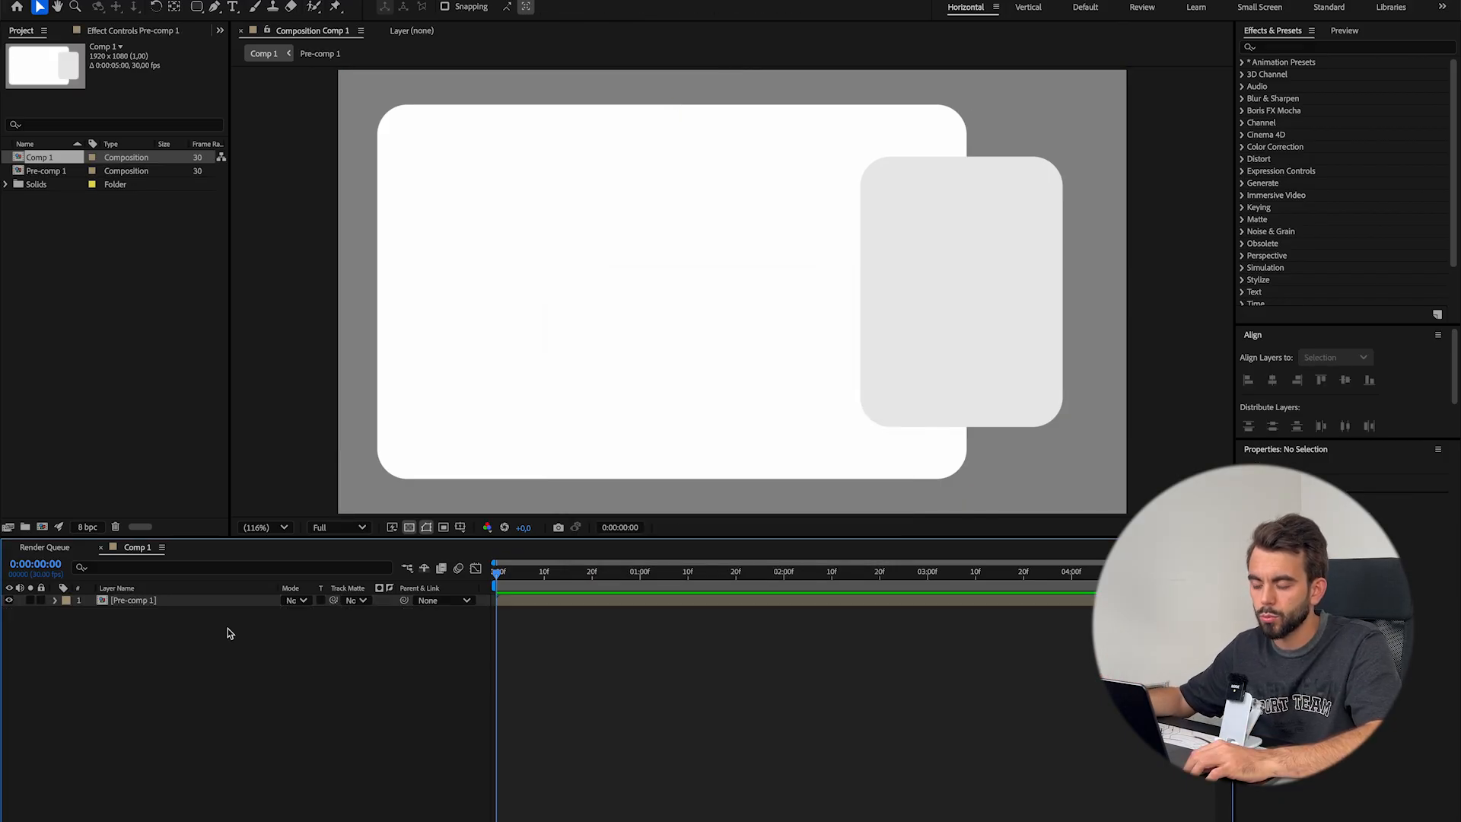
Add an adjustment layer on top and draw a rounded rectangle mask on it that covers the small rectangle
{"action": "key", "text": "q"}
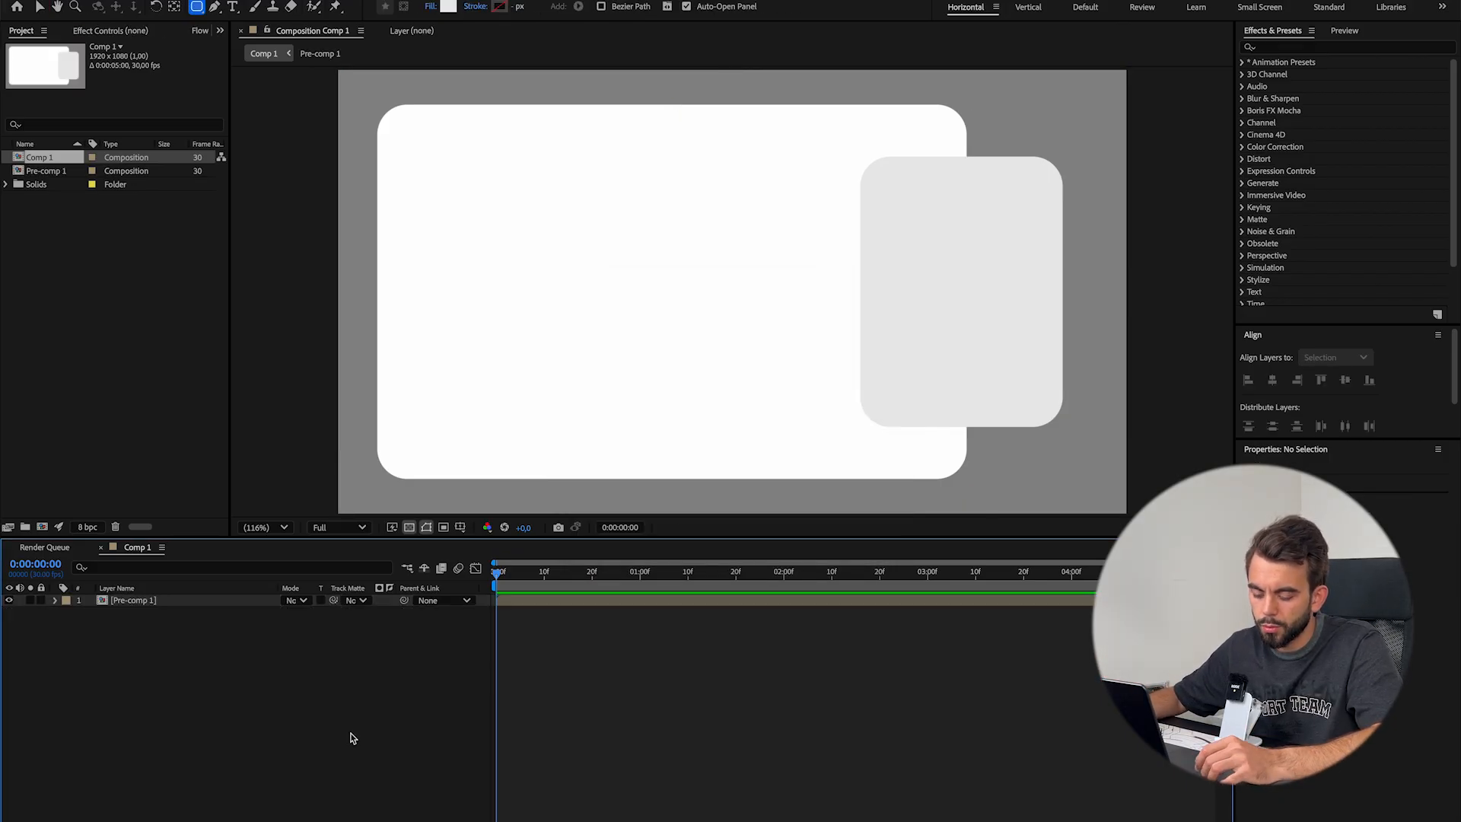
{"action": "key", "text": "ctrl+alt+y"}
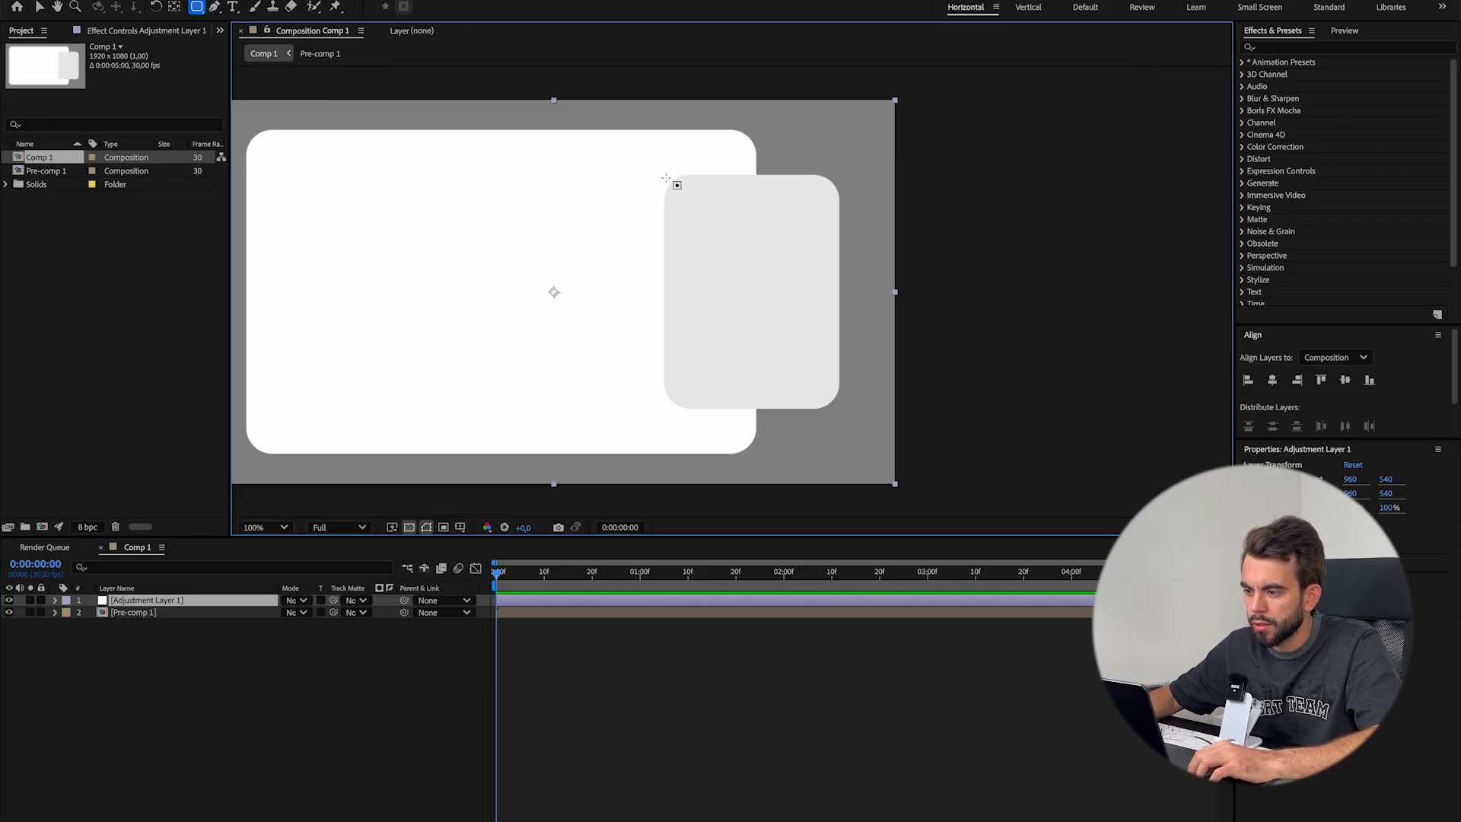
{"action": "left_click_drag", "start_coordinate": [665, 177], "coordinate": [805, 367]}
{"action": "left_click_drag", "start_coordinate": [833, 434], "coordinate": [877, 490]}
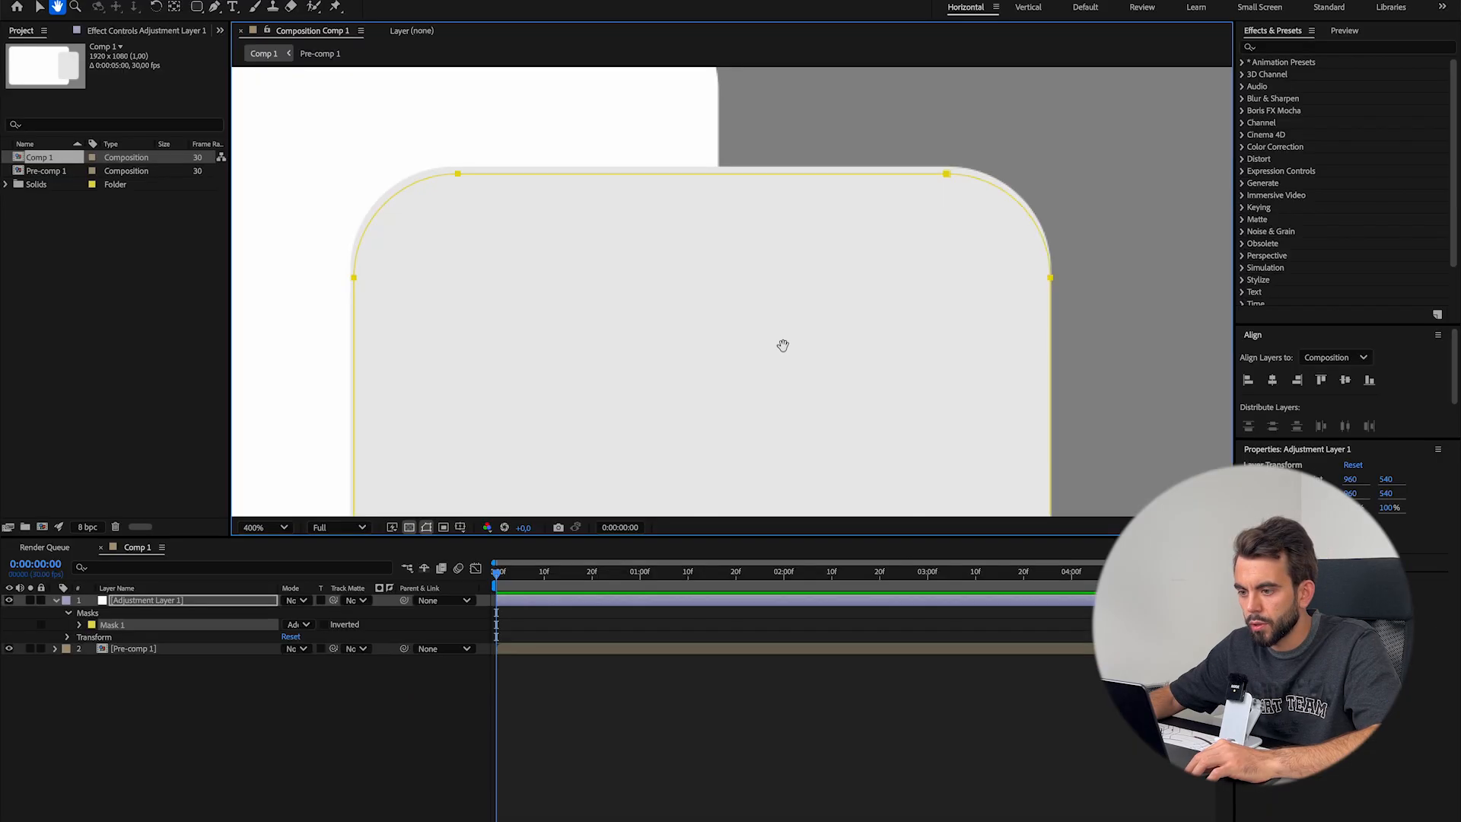
Nudge the adjustment layer mask's upper vertices upward until they line up with the small rectangle's top edge
{"action": "left_click_drag", "start_coordinate": [783, 346], "coordinate": [786, 398]}
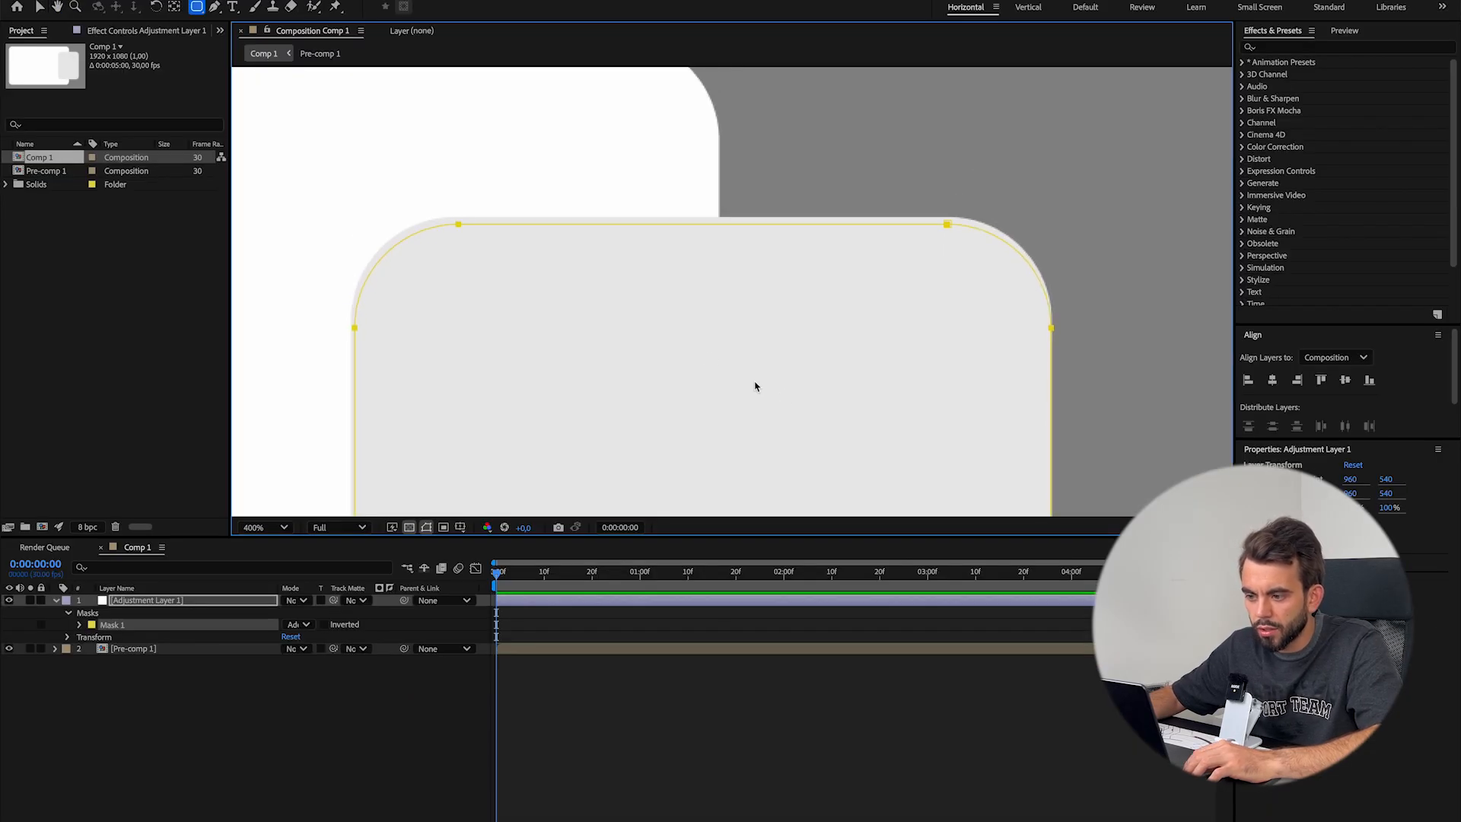
{"action": "key", "text": "v"}
{"action": "left_click", "coordinate": [114, 625]}
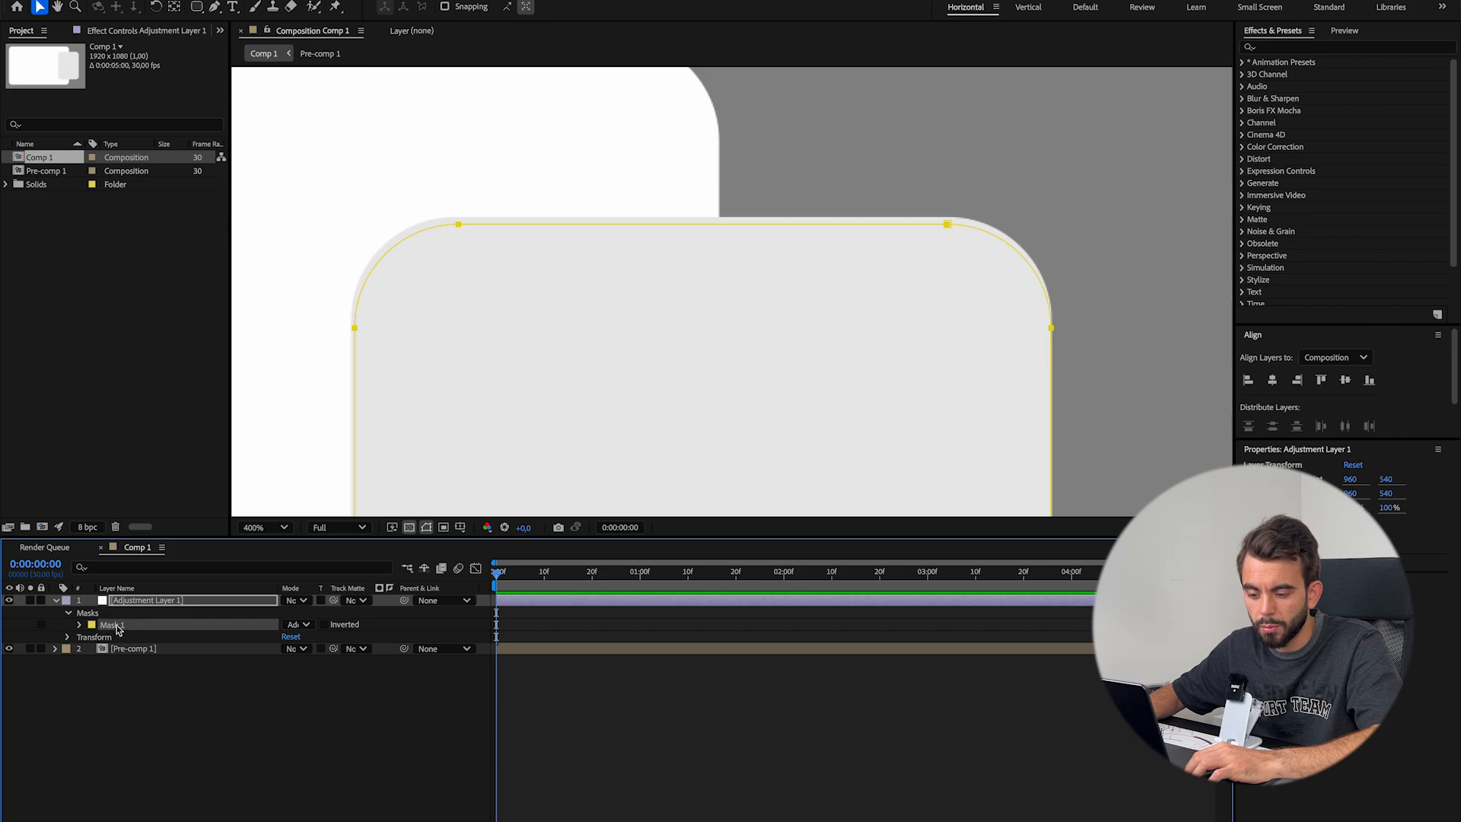
{"action": "left_click_drag", "start_coordinate": [281, 153], "coordinate": [989, 377]}
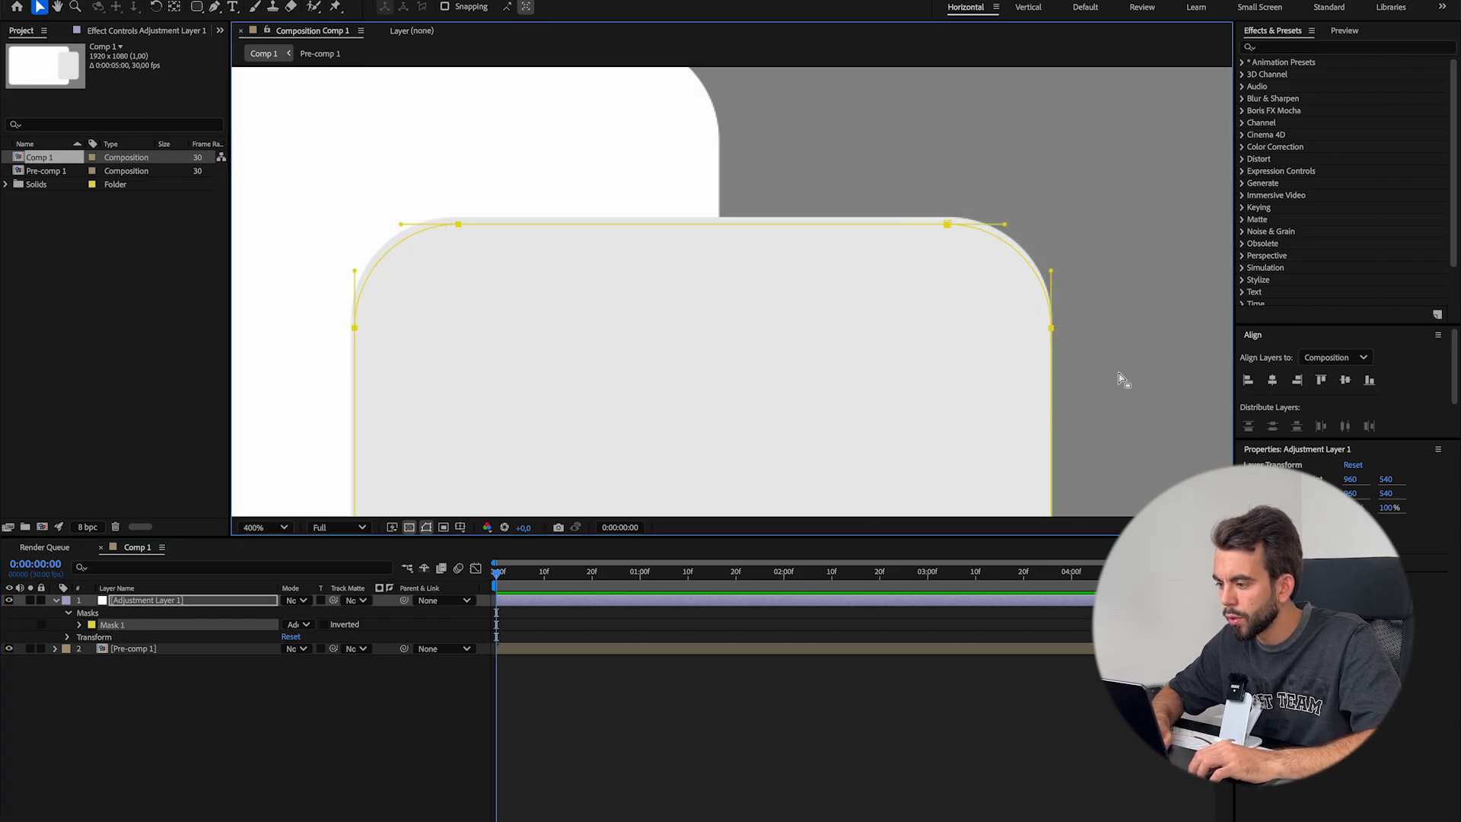
{"action": "key", "text": "Up"}
{"action": "key", "text": "Up"}
{"action": "key", "text": "Up"}
{"action": "key", "text": "Up"}
{"action": "key", "text": "Up"}
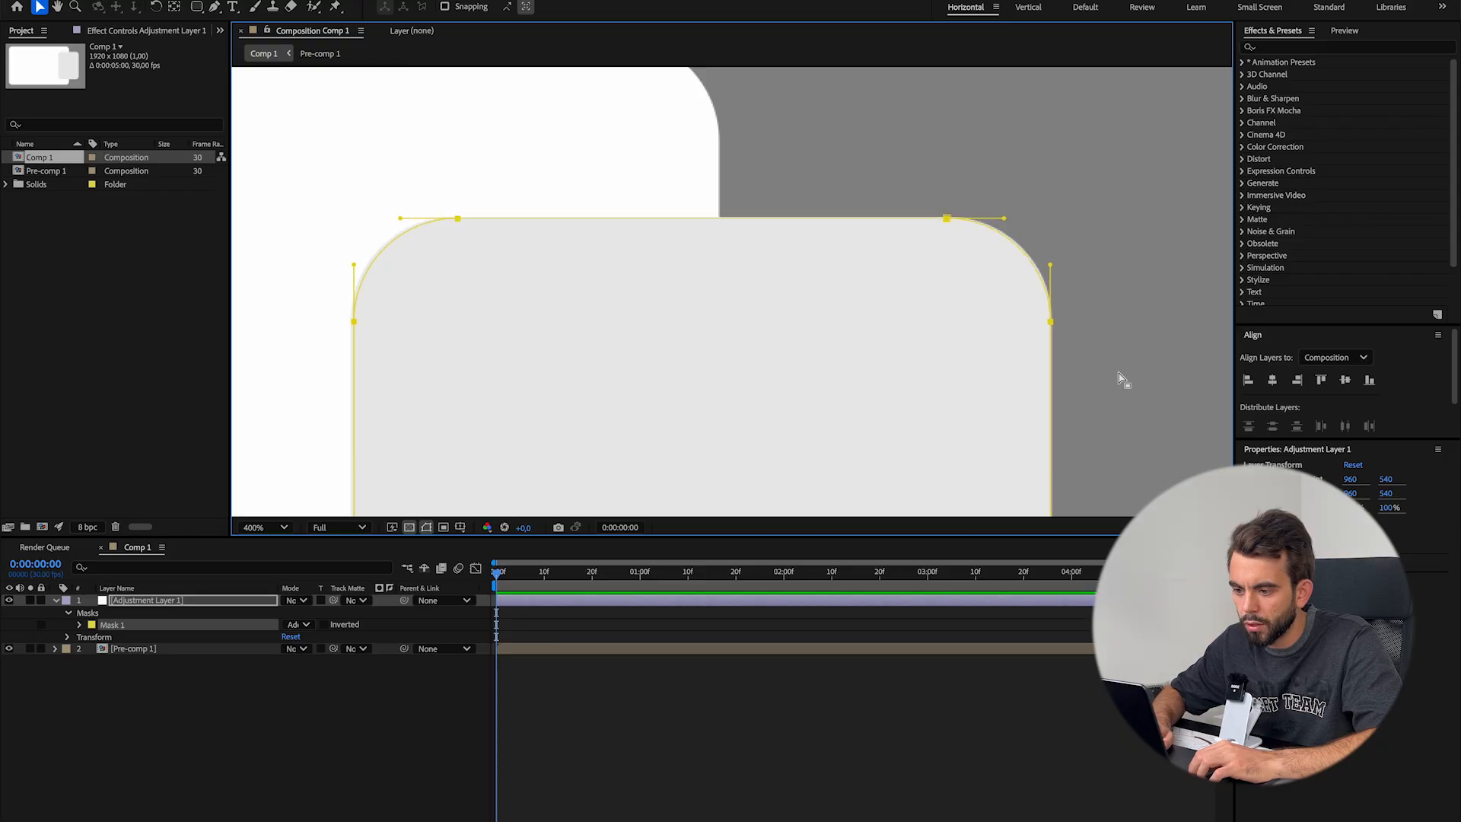
{"action": "key", "text": "Right"}
{"action": "key", "text": "Down"}
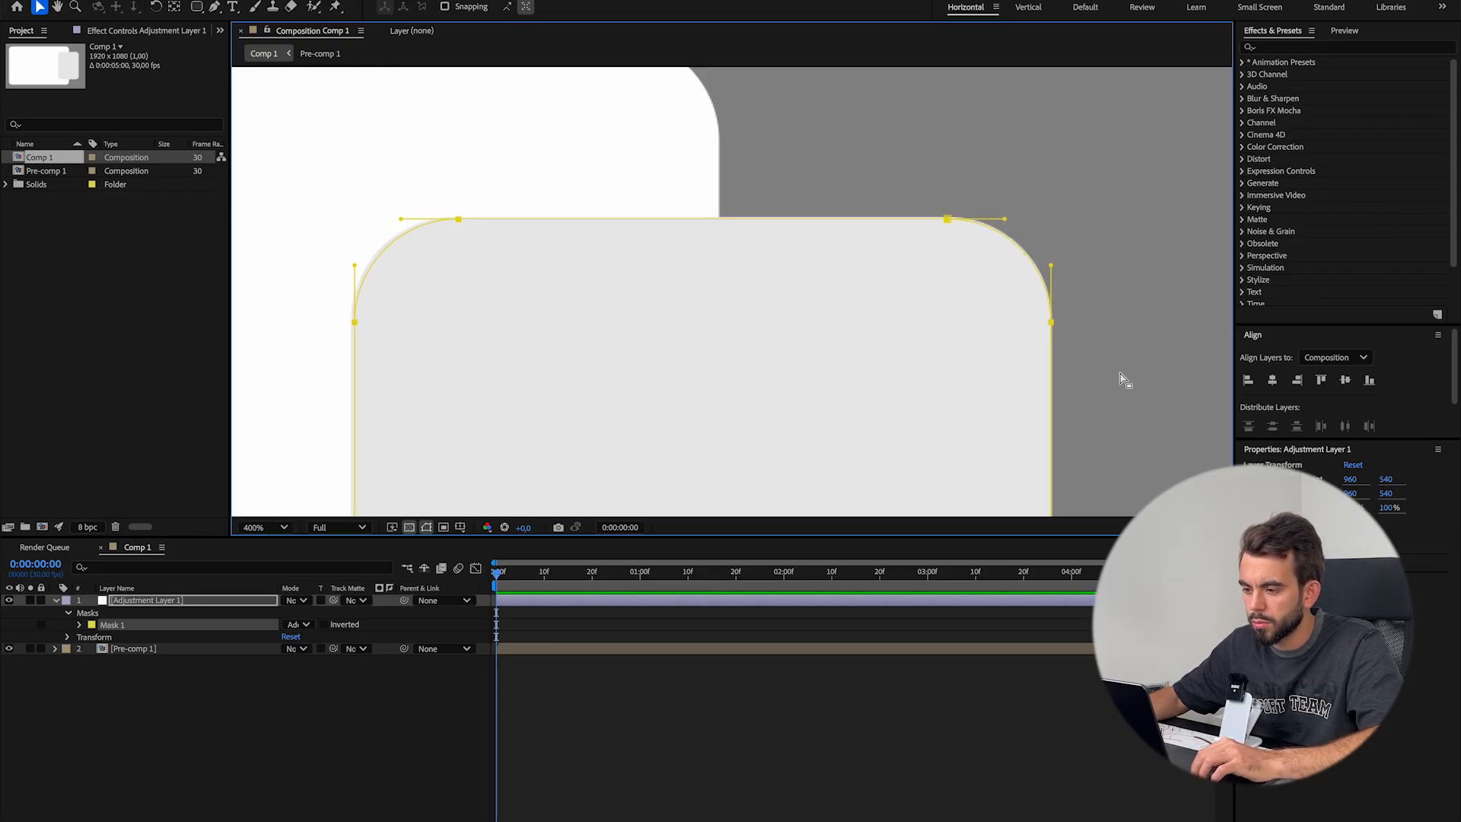
{"action": "scroll", "coordinate": [861, 290], "scroll_direction": "down", "scroll_amount": 1}
{"action": "left_click_drag", "start_coordinate": [861, 290], "coordinate": [892, 2]}
{"action": "left_click", "coordinate": [140, 664]}
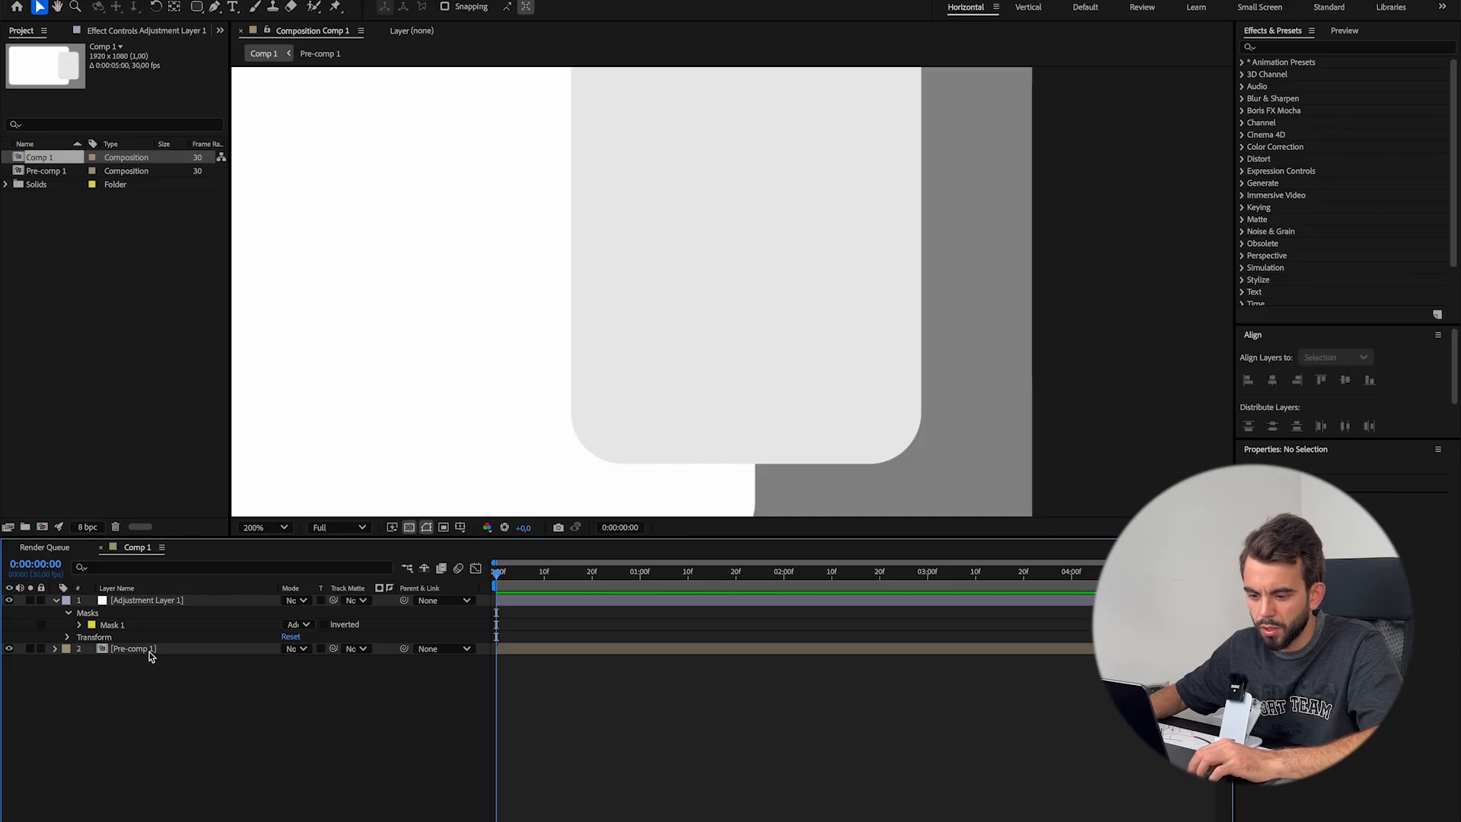
Inside Pre-comp 1, set the small rectangle's fill color to black (000000), and return to Comp 1
{"action": "double_click", "coordinate": [146, 654]}
{"action": "left_click", "coordinate": [835, 606]}
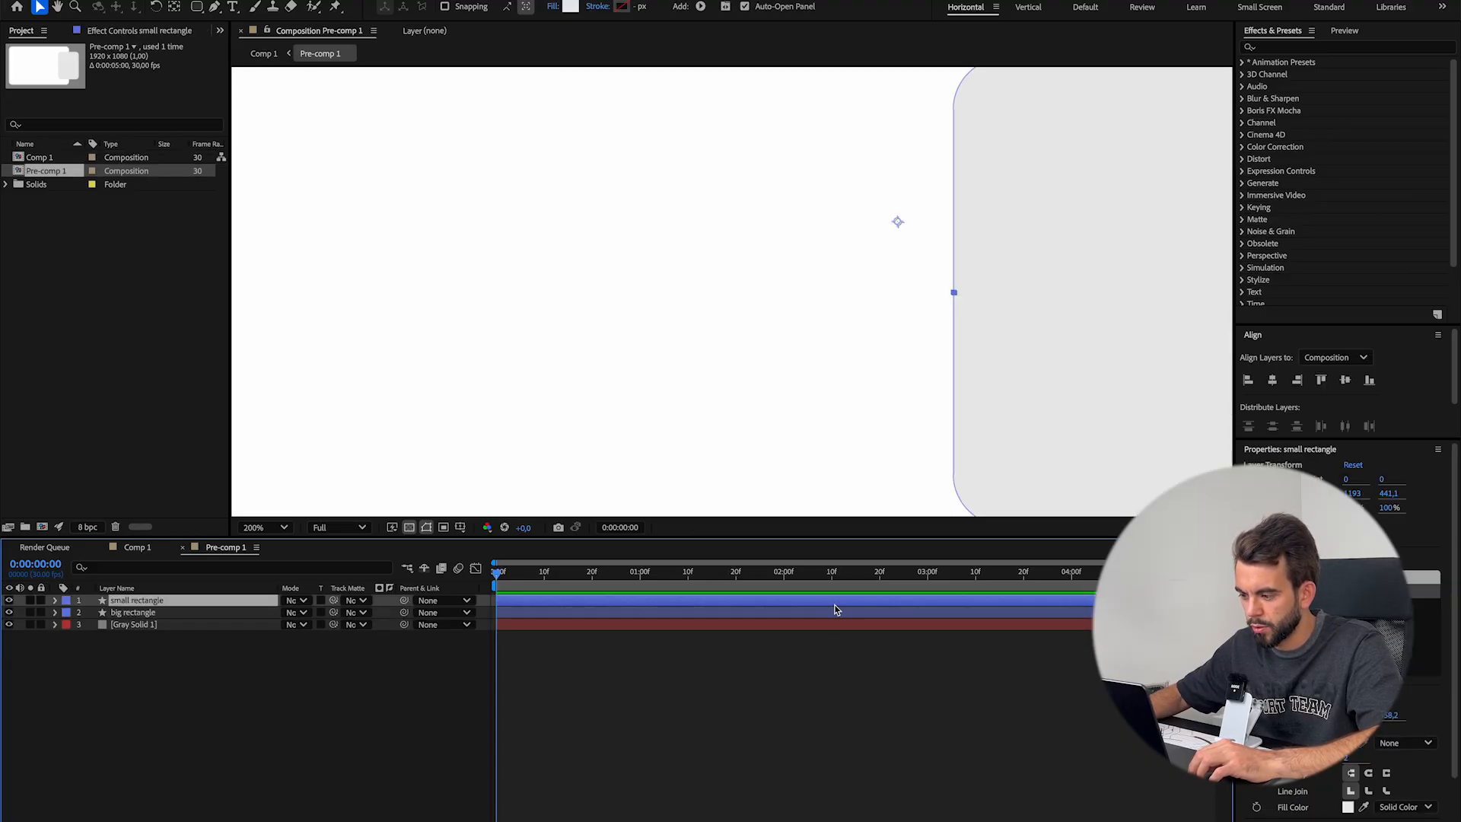
{"action": "left_click", "coordinate": [1348, 808]}
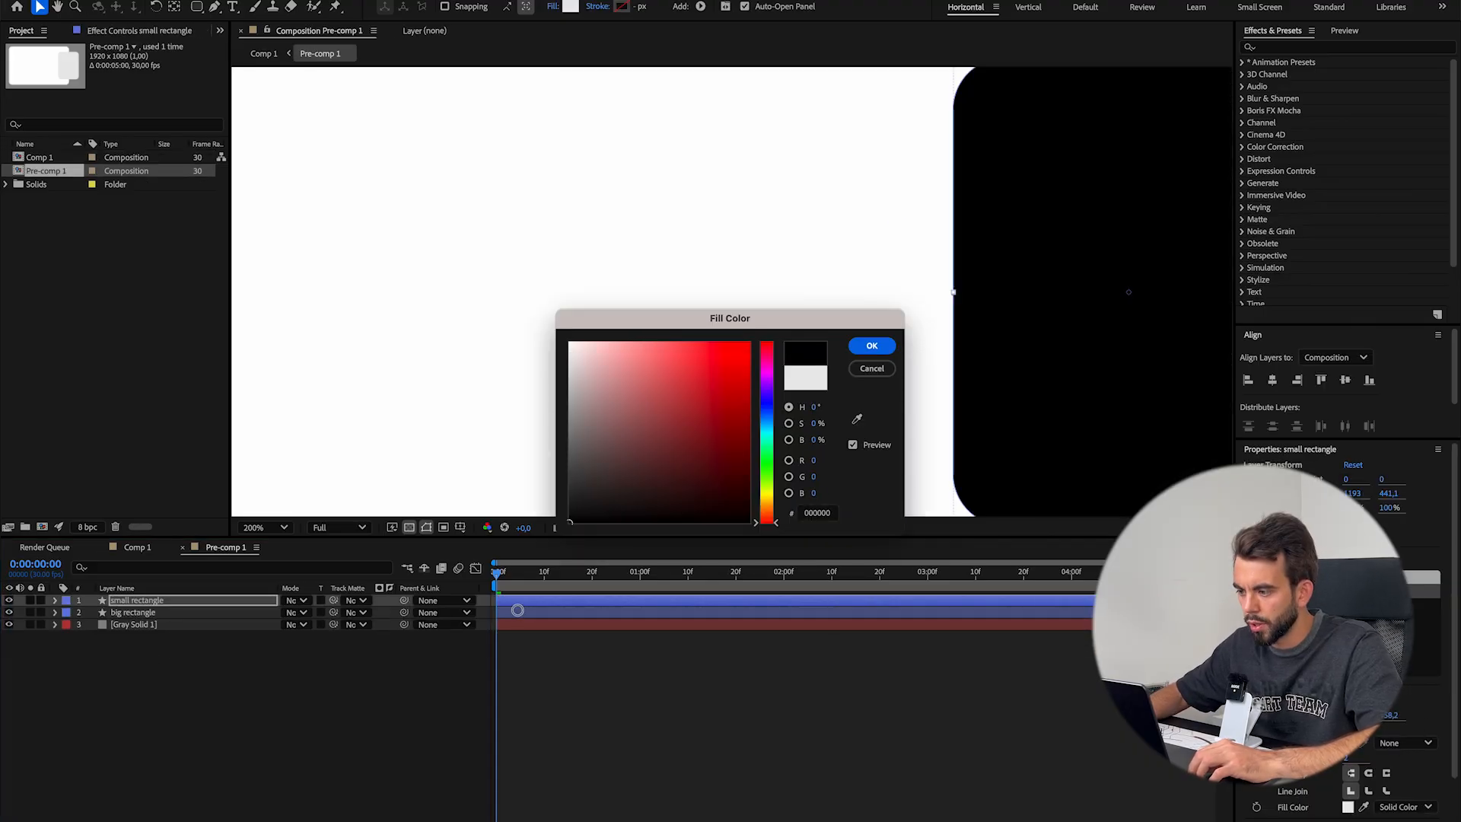
{"action": "left_click", "coordinate": [868, 343]}
{"action": "left_click", "coordinate": [807, 684]}
{"action": "left_click", "coordinate": [135, 548]}
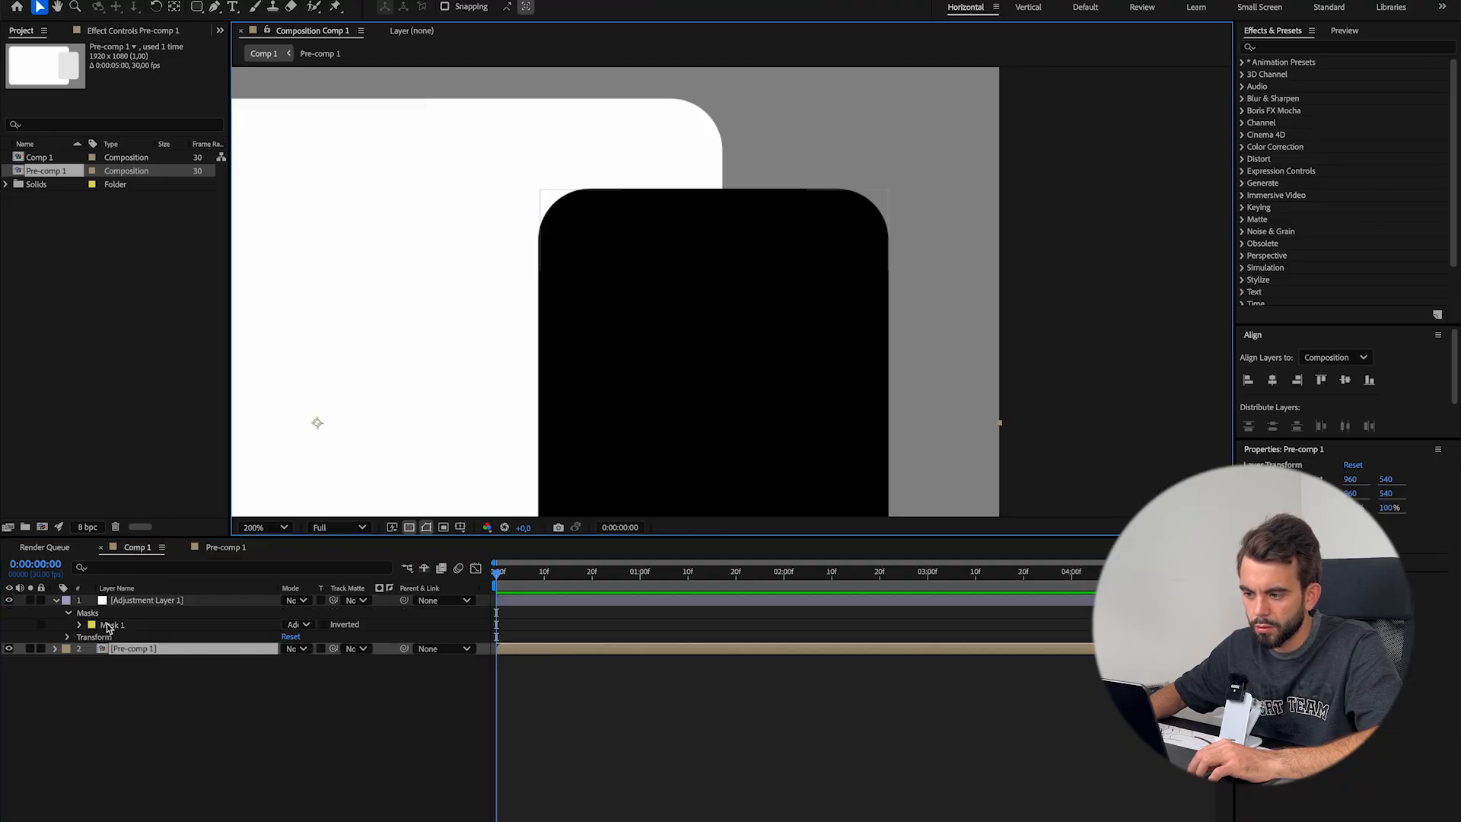
Fine-tune the vertices of Mask 1 so its left side lines up with the black rectangle's edge, and clear the selection
{"action": "scroll", "coordinate": [754, 220], "scroll_direction": "up", "scroll_amount": 1}
{"action": "left_click_drag", "start_coordinate": [391, 124], "coordinate": [954, 210]}
{"action": "left_click_drag", "start_coordinate": [249, 111], "coordinate": [1076, 340]}
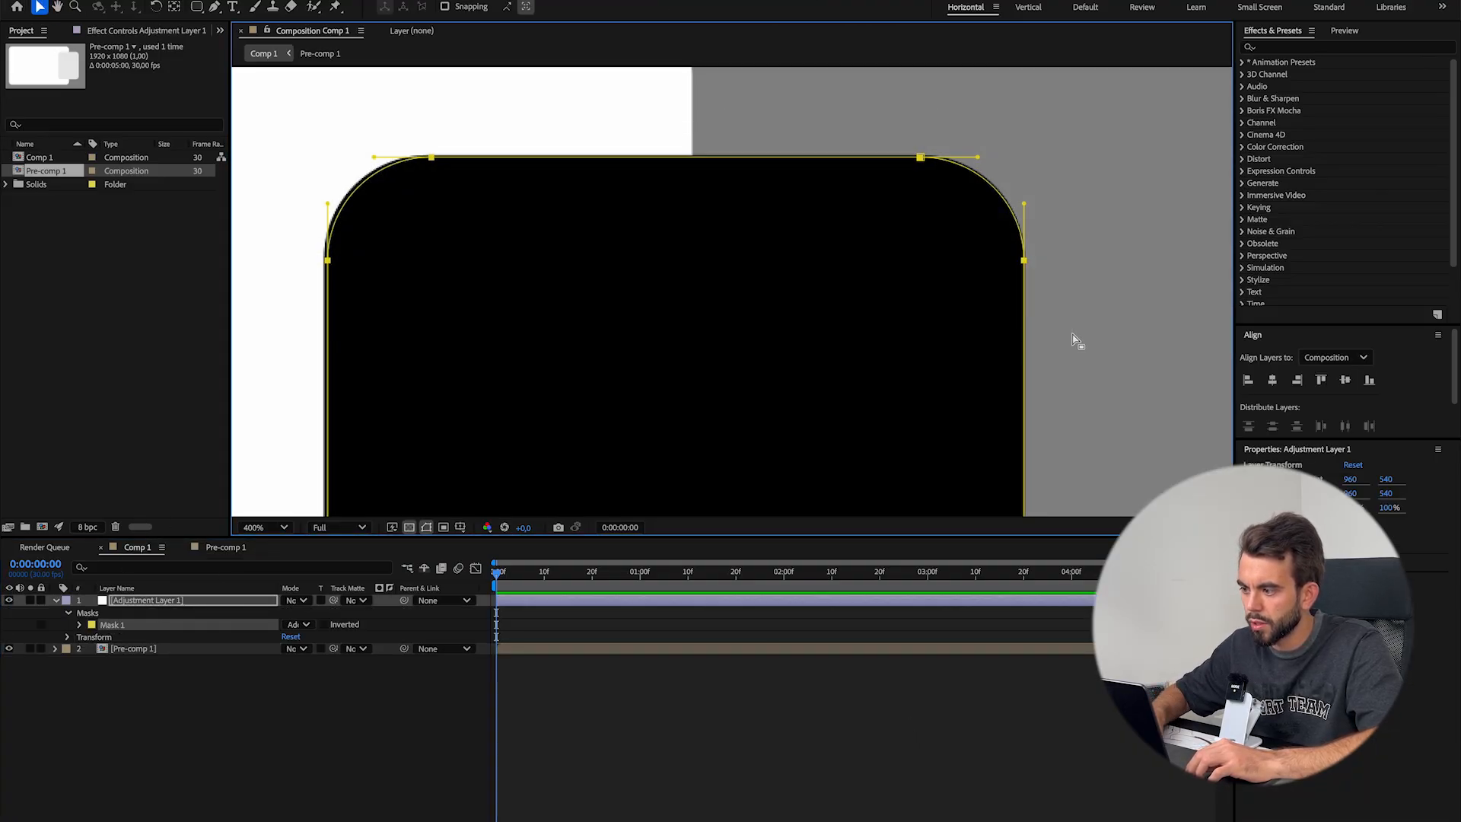
{"action": "scroll", "coordinate": [586, 232], "scroll_direction": "down", "scroll_amount": 1}
{"action": "left_click_drag", "start_coordinate": [525, 303], "coordinate": [671, 128]}
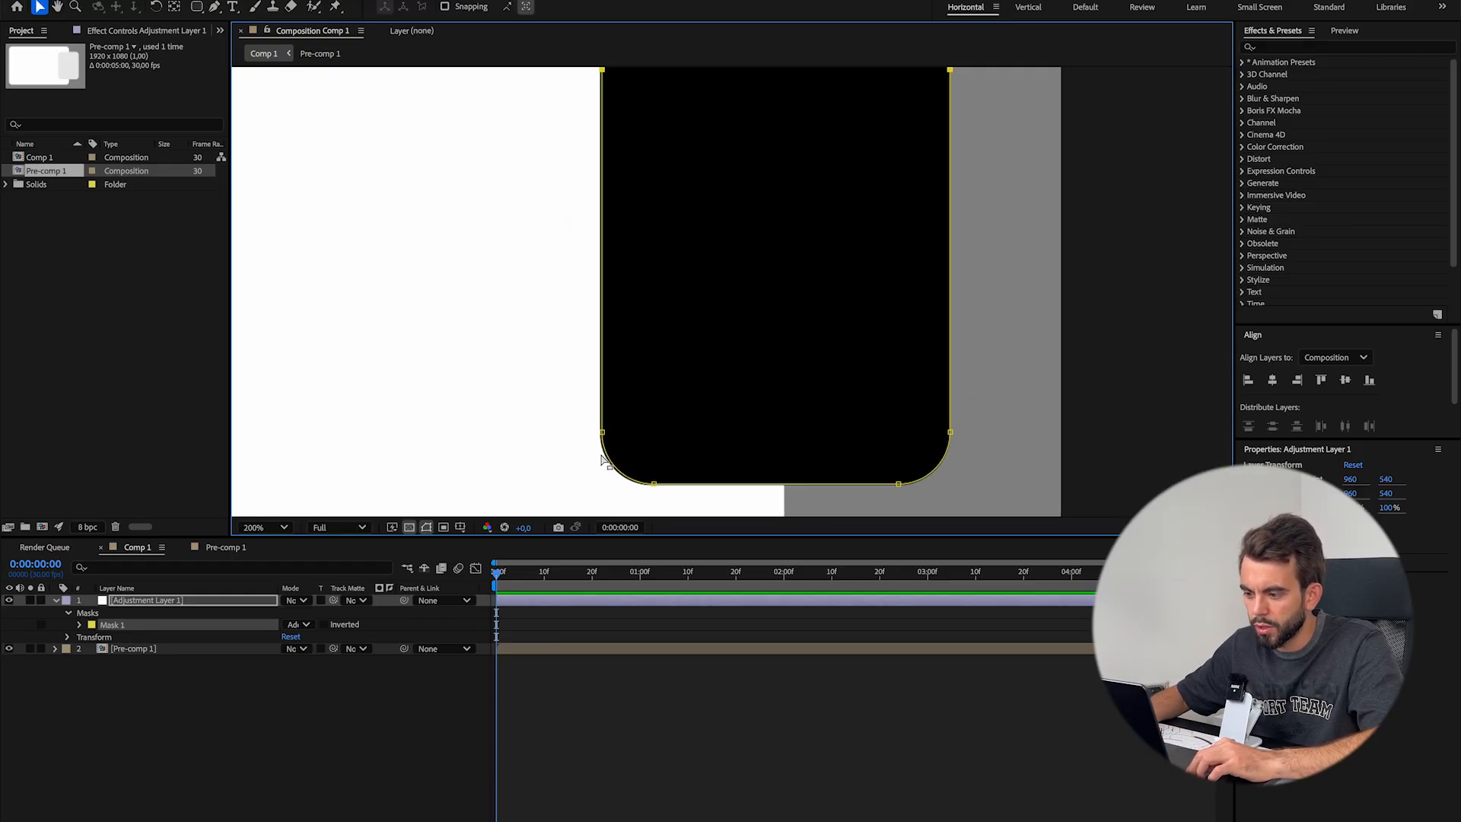
{"action": "key", "text": "comma"}
{"action": "left_click_drag", "start_coordinate": [715, 500], "coordinate": [639, 115]}
{"action": "key", "text": "period"}
{"action": "scroll", "coordinate": [559, 332], "scroll_direction": "up", "scroll_amount": 2}
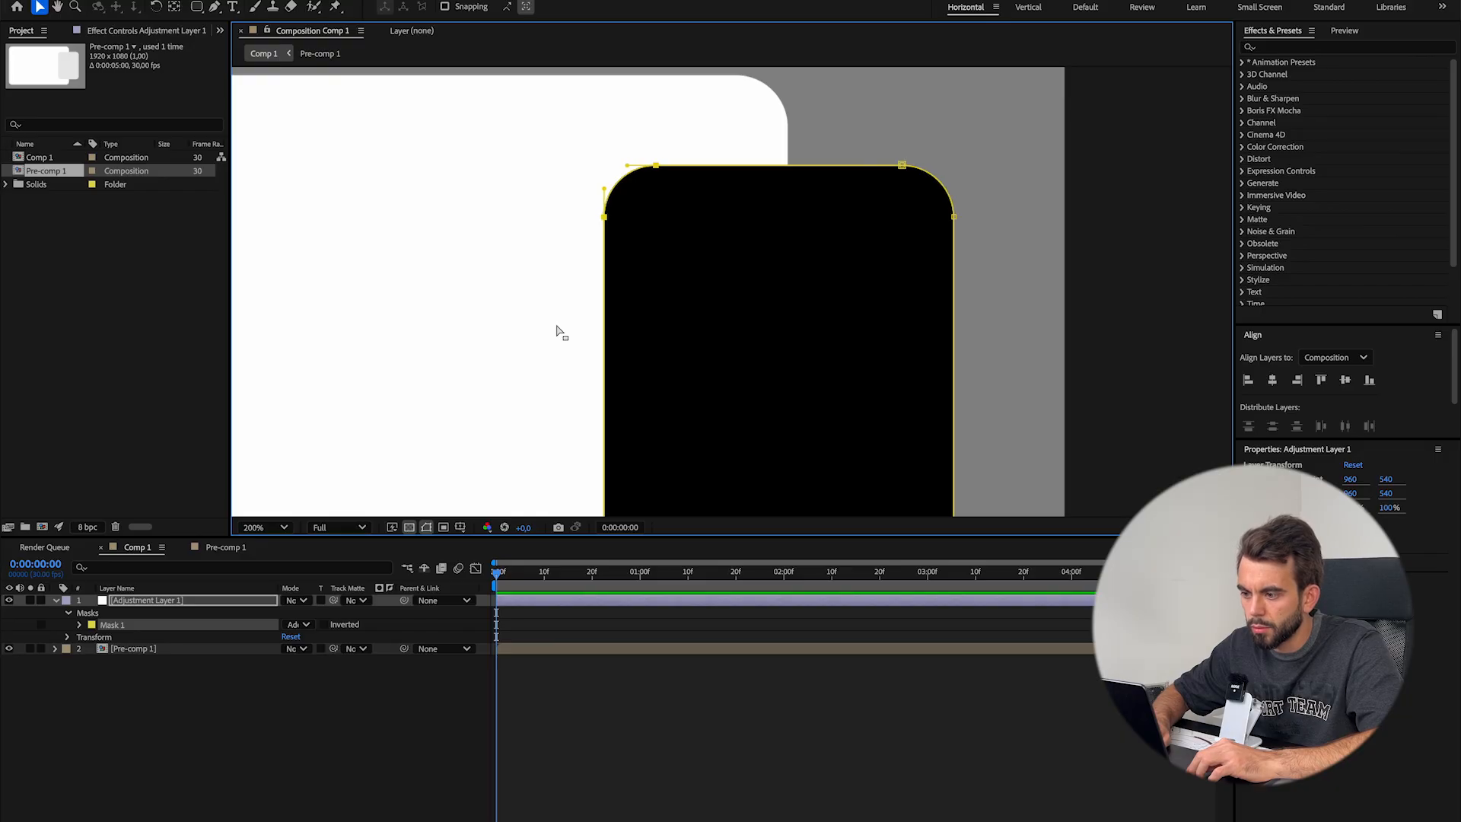
{"action": "left_click", "coordinate": [811, 798]}
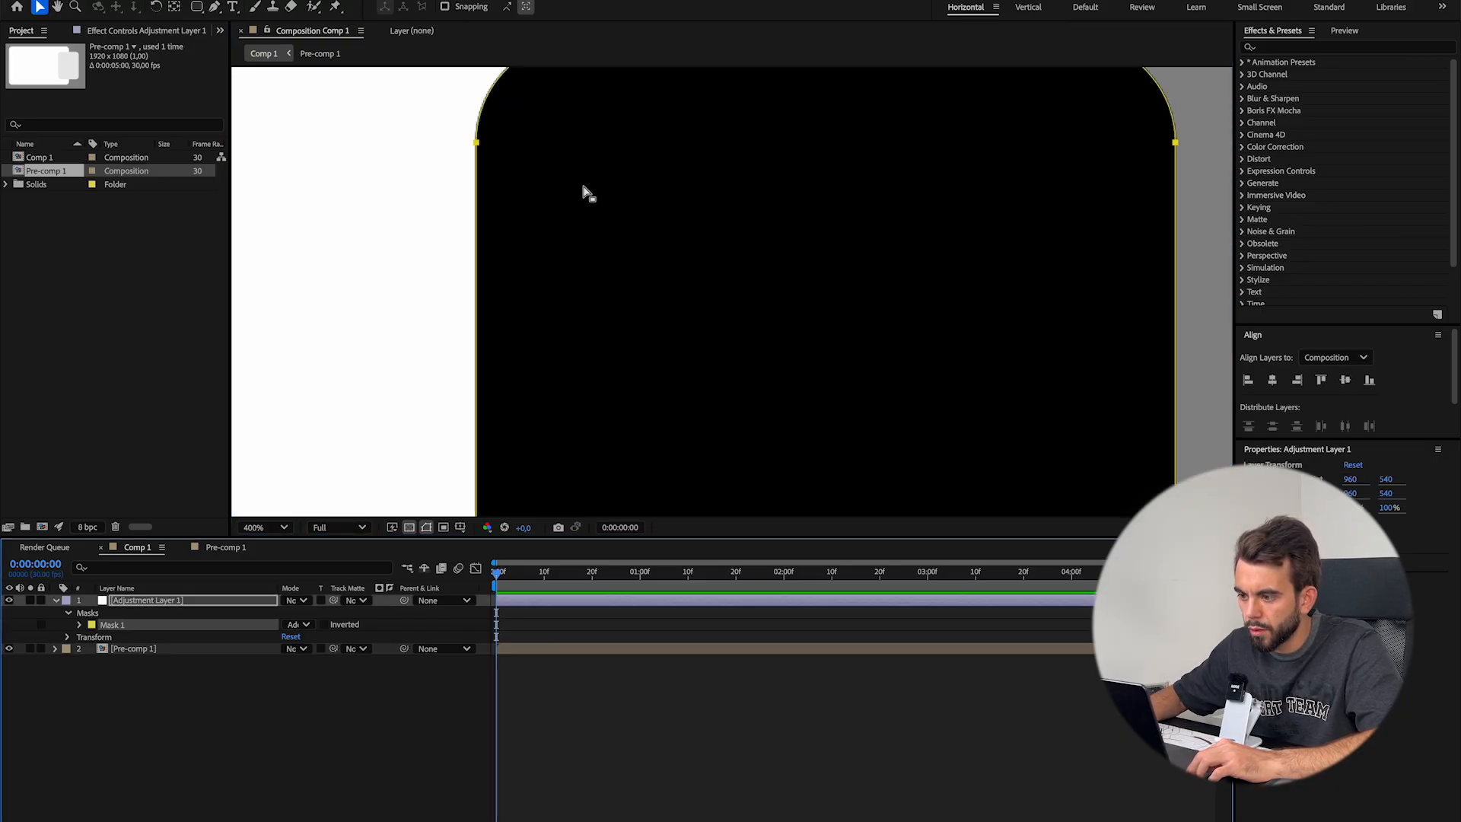
Check the black rectangle's lower corners and fit the whole composition in the viewer
{"action": "left_click_drag", "start_coordinate": [586, 189], "coordinate": [571, 392]}
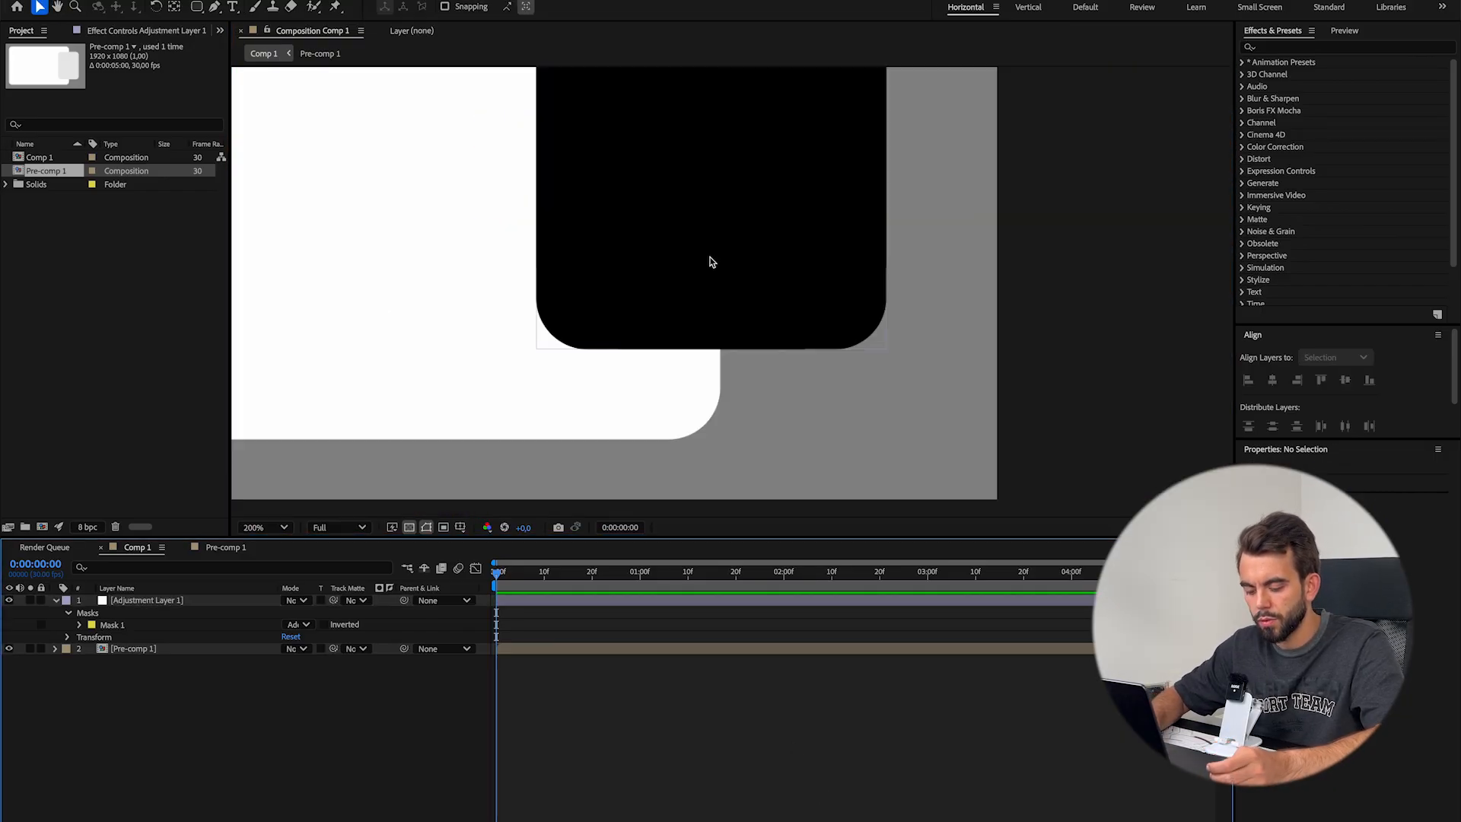
{"action": "key", "text": "slash"}
{"action": "key", "text": "shift+slash"}
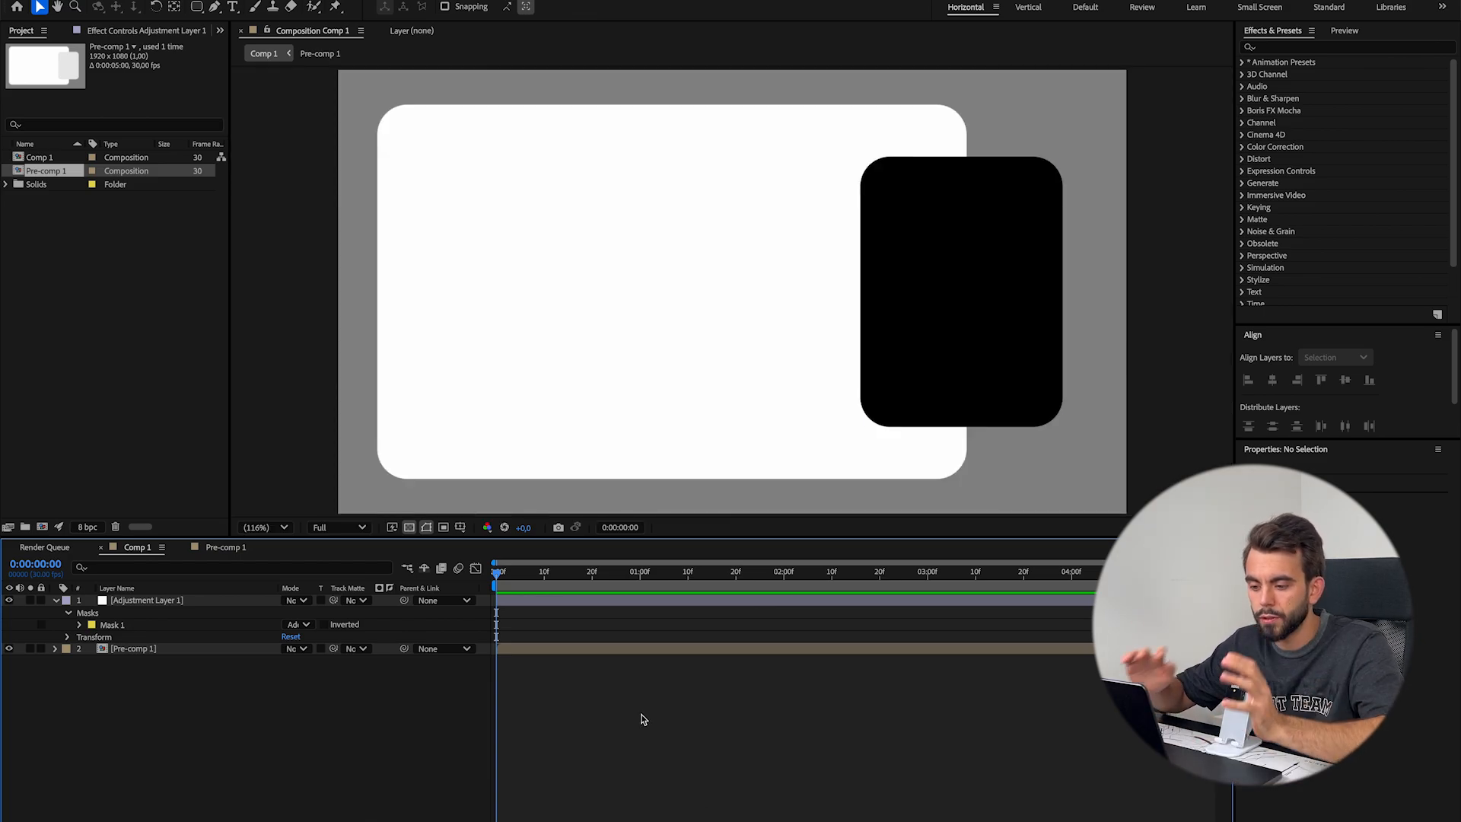
{"action": "left_click", "coordinate": [265, 527]}
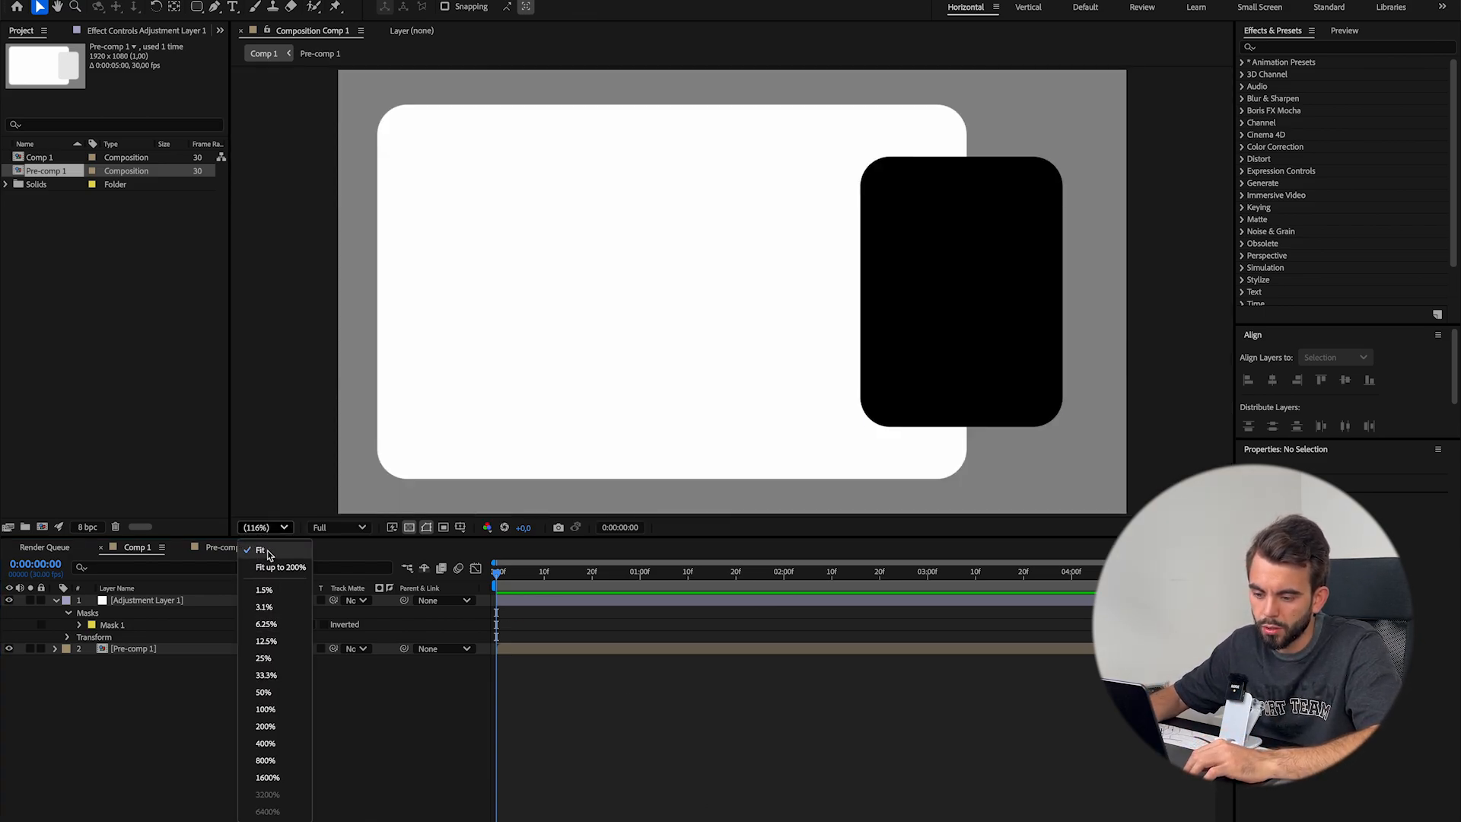
{"action": "left_click", "coordinate": [375, 775]}
Try drawing a second rounded rectangle mask on the adjustment layer while varying its size and corner roundness
{"action": "left_click", "coordinate": [813, 352]}
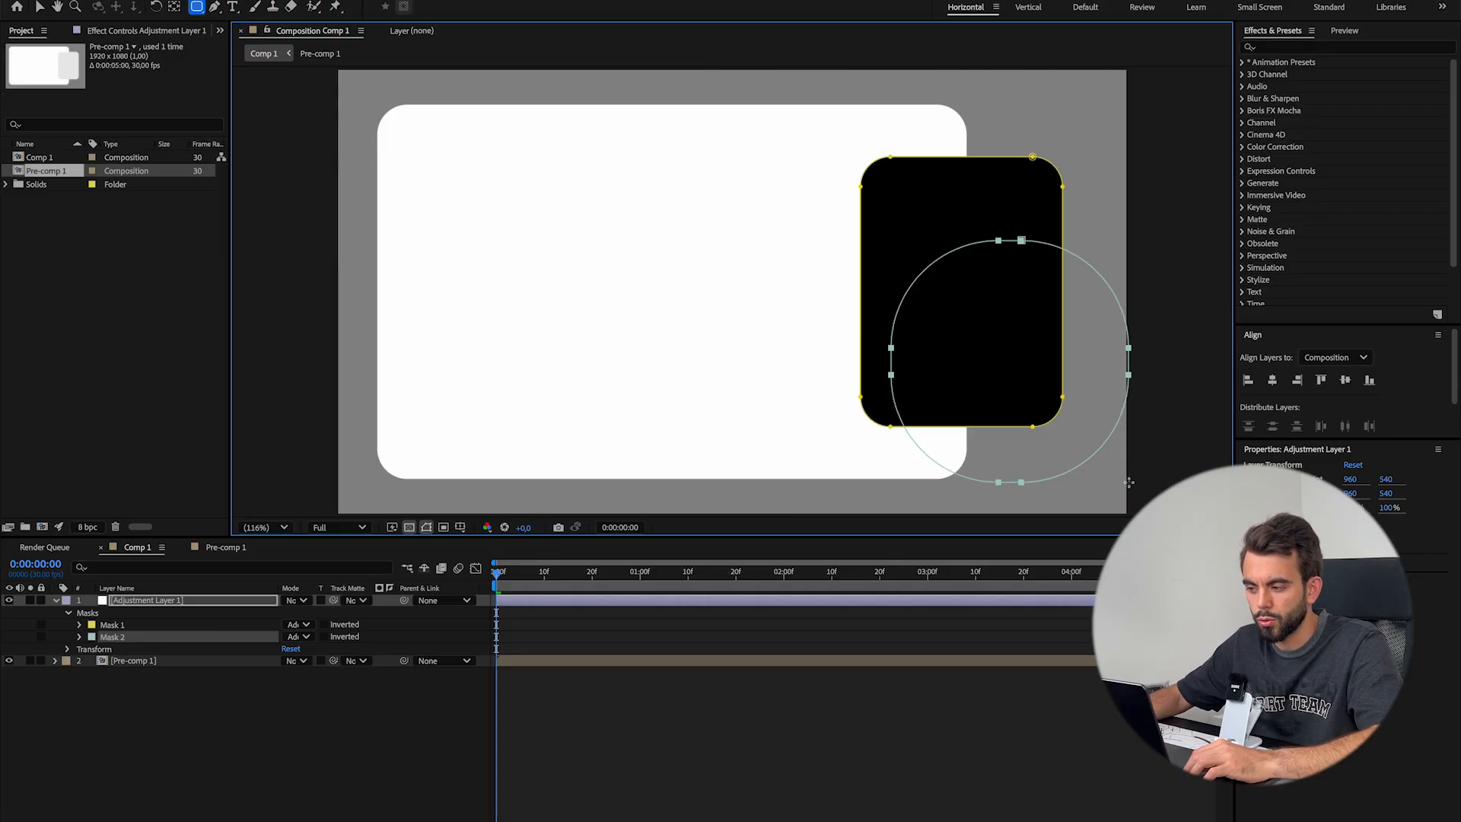
{"action": "left_click_drag", "start_coordinate": [1130, 482], "coordinate": [1132, 481]}
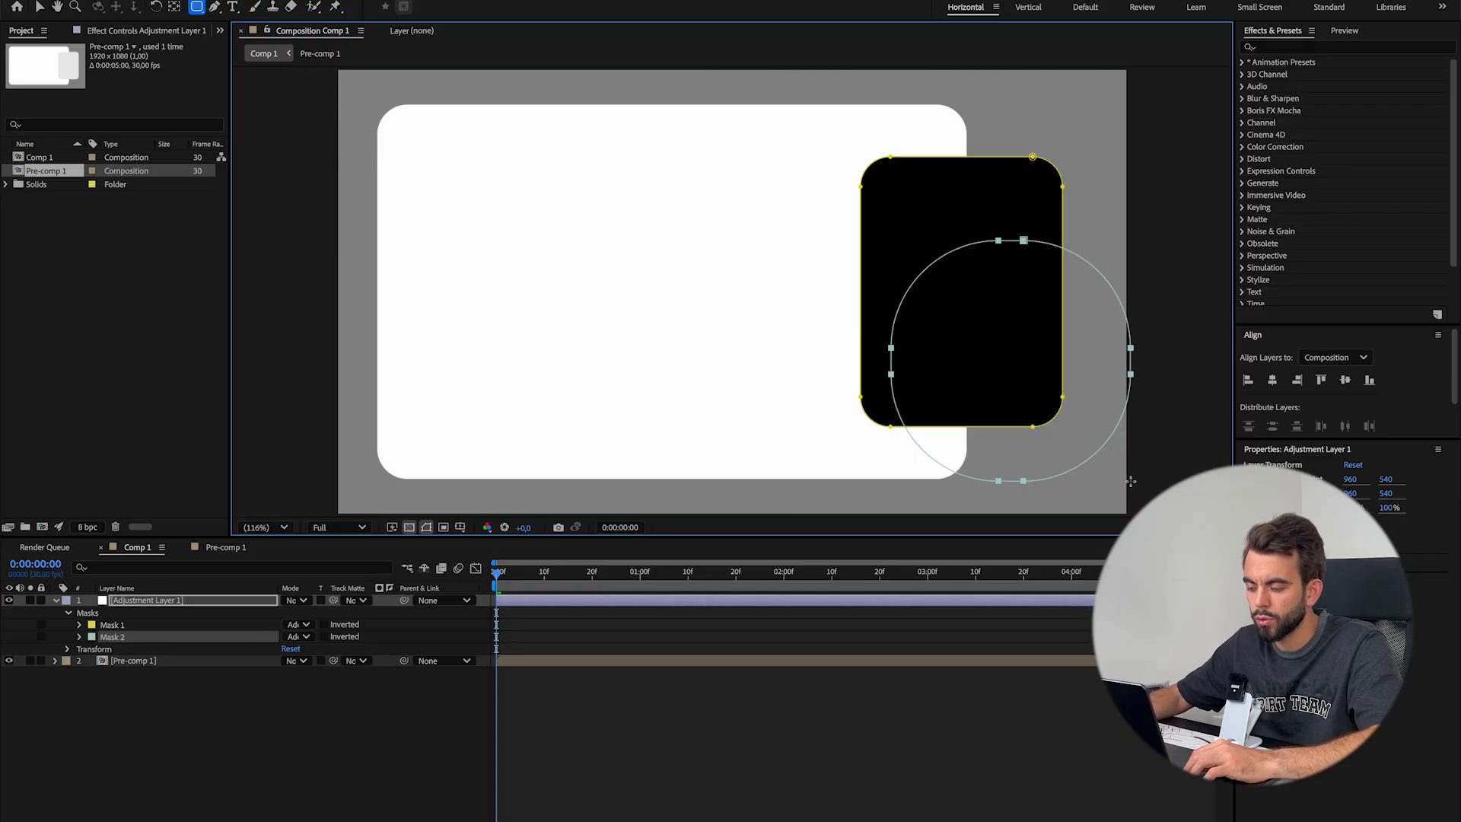
{"action": "left_click_drag", "start_coordinate": [890, 240], "coordinate": [1016, 454]}
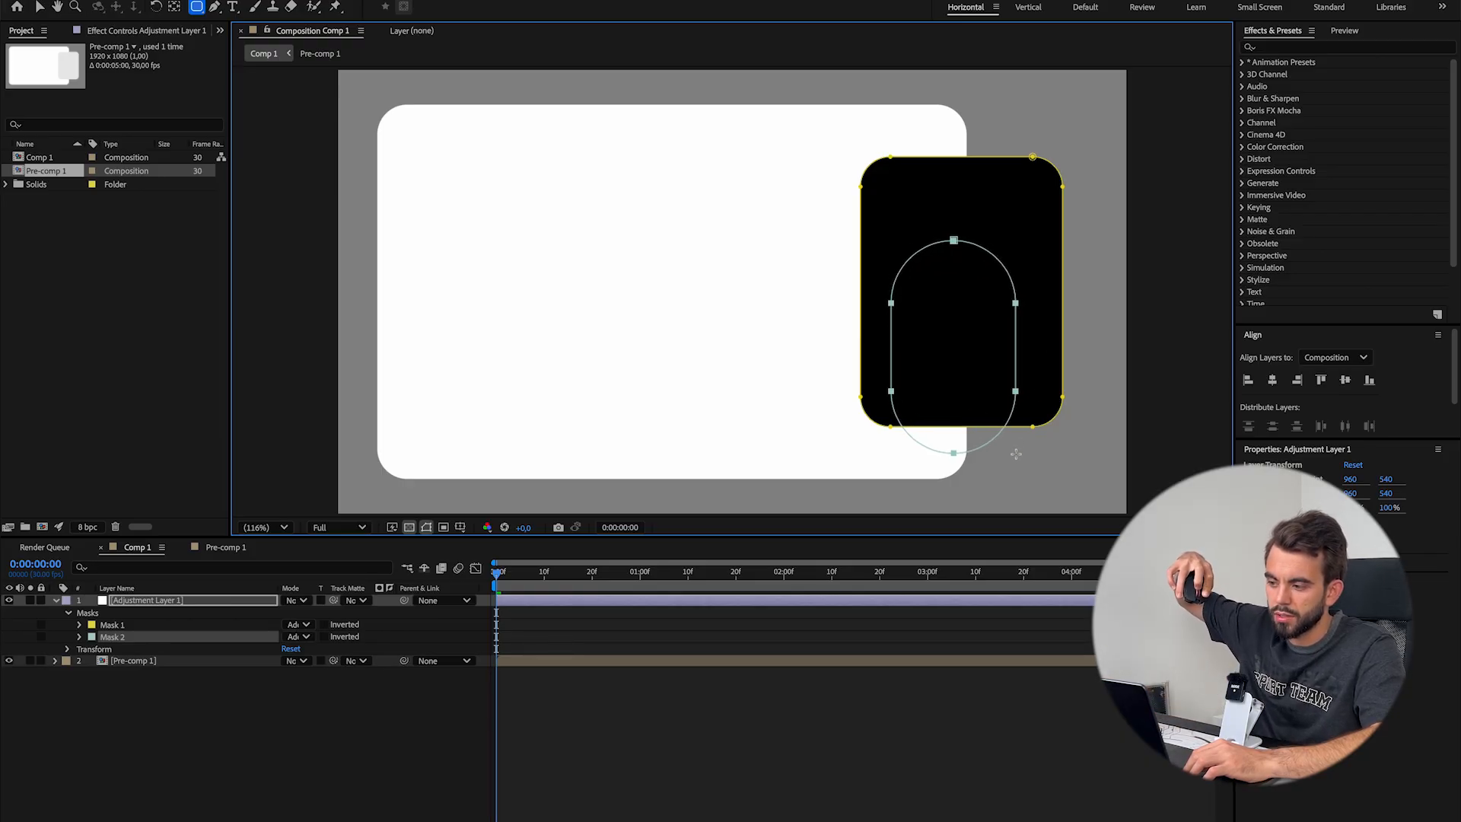
{"action": "left_click_drag", "start_coordinate": [1016, 454], "coordinate": [1106, 479]}
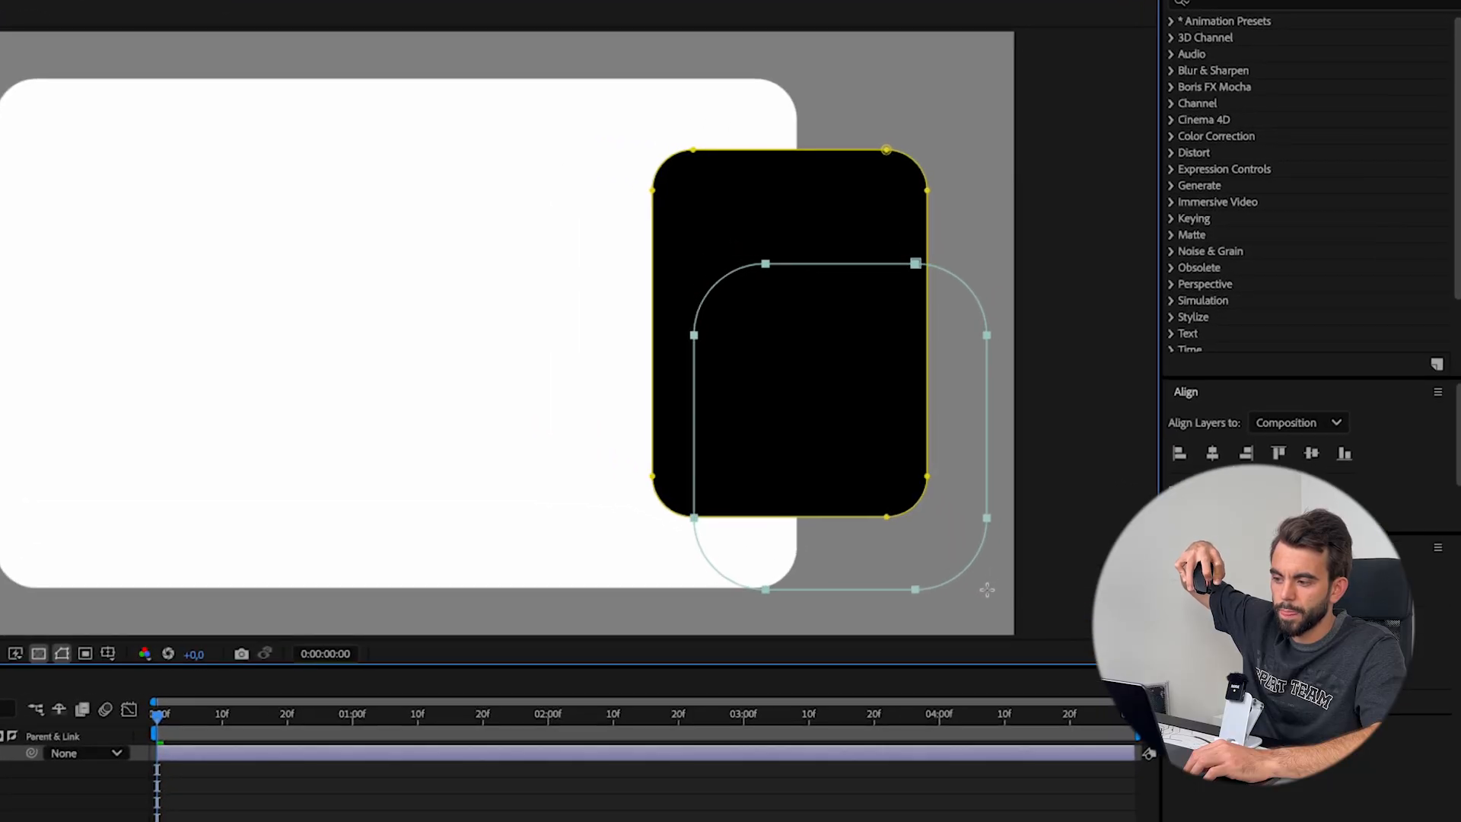
{"action": "scroll", "coordinate": [987, 590], "scroll_direction": "down", "scroll_amount": 3}
{"action": "scroll", "coordinate": [987, 589], "scroll_direction": "up", "scroll_amount": 3}
{"action": "scroll", "coordinate": [987, 590], "scroll_direction": "down", "scroll_amount": 3}
{"action": "scroll", "coordinate": [987, 590], "scroll_direction": "up", "scroll_amount": 2}
{"action": "scroll", "coordinate": [987, 590], "scroll_direction": "down", "scroll_amount": 3}
{"action": "scroll", "coordinate": [987, 590], "scroll_direction": "up", "scroll_amount": 2}
{"action": "scroll", "coordinate": [987, 590], "scroll_direction": "up", "scroll_amount": 2}
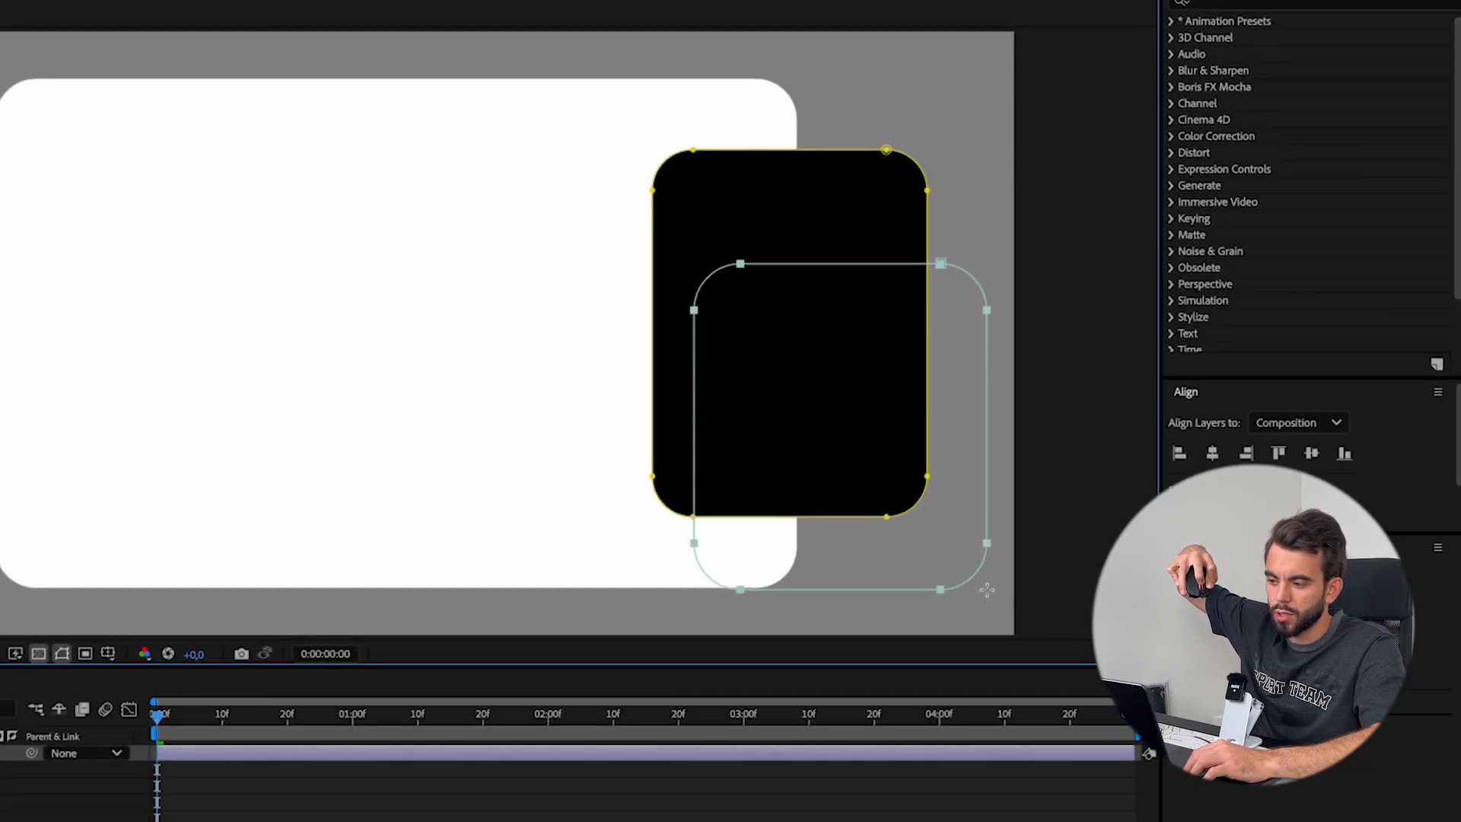
{"action": "scroll", "coordinate": [987, 590], "scroll_direction": "down", "scroll_amount": 2}
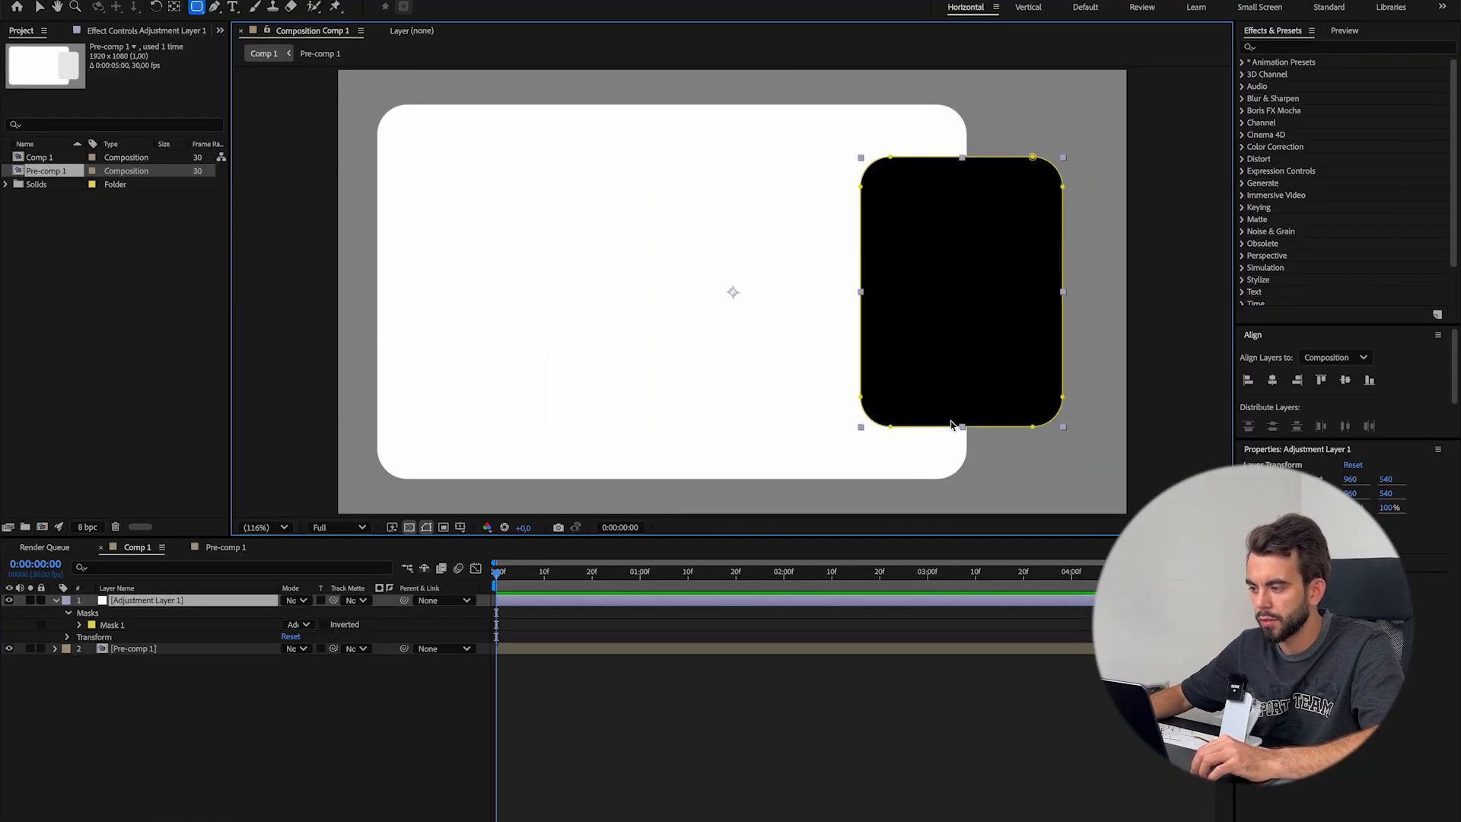
{"action": "key", "text": "v"}
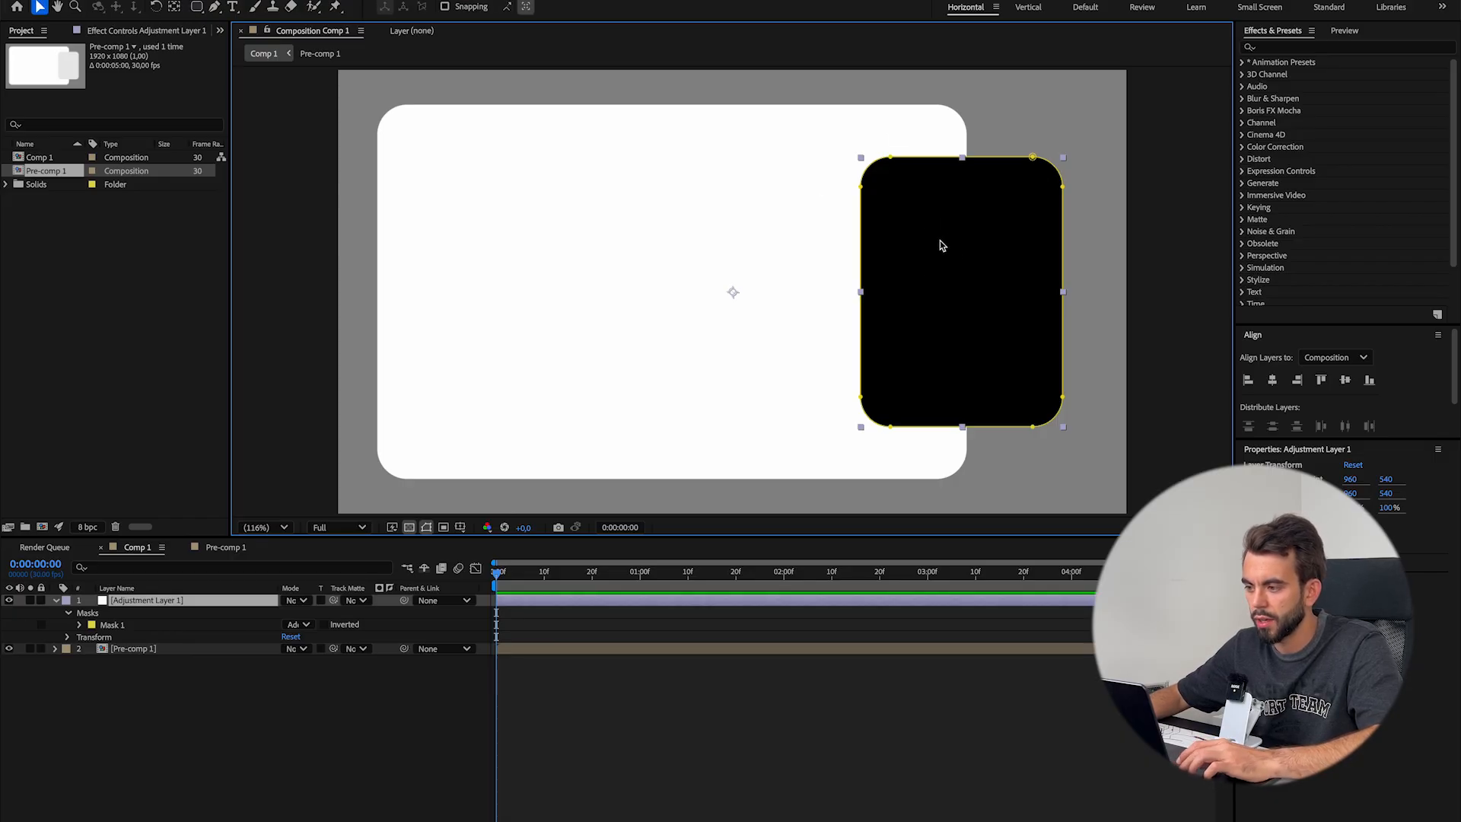
{"action": "scroll", "coordinate": [930, 223], "scroll_direction": "up", "scroll_amount": 1}
{"action": "left_click_drag", "start_coordinate": [955, 207], "coordinate": [584, 326]}
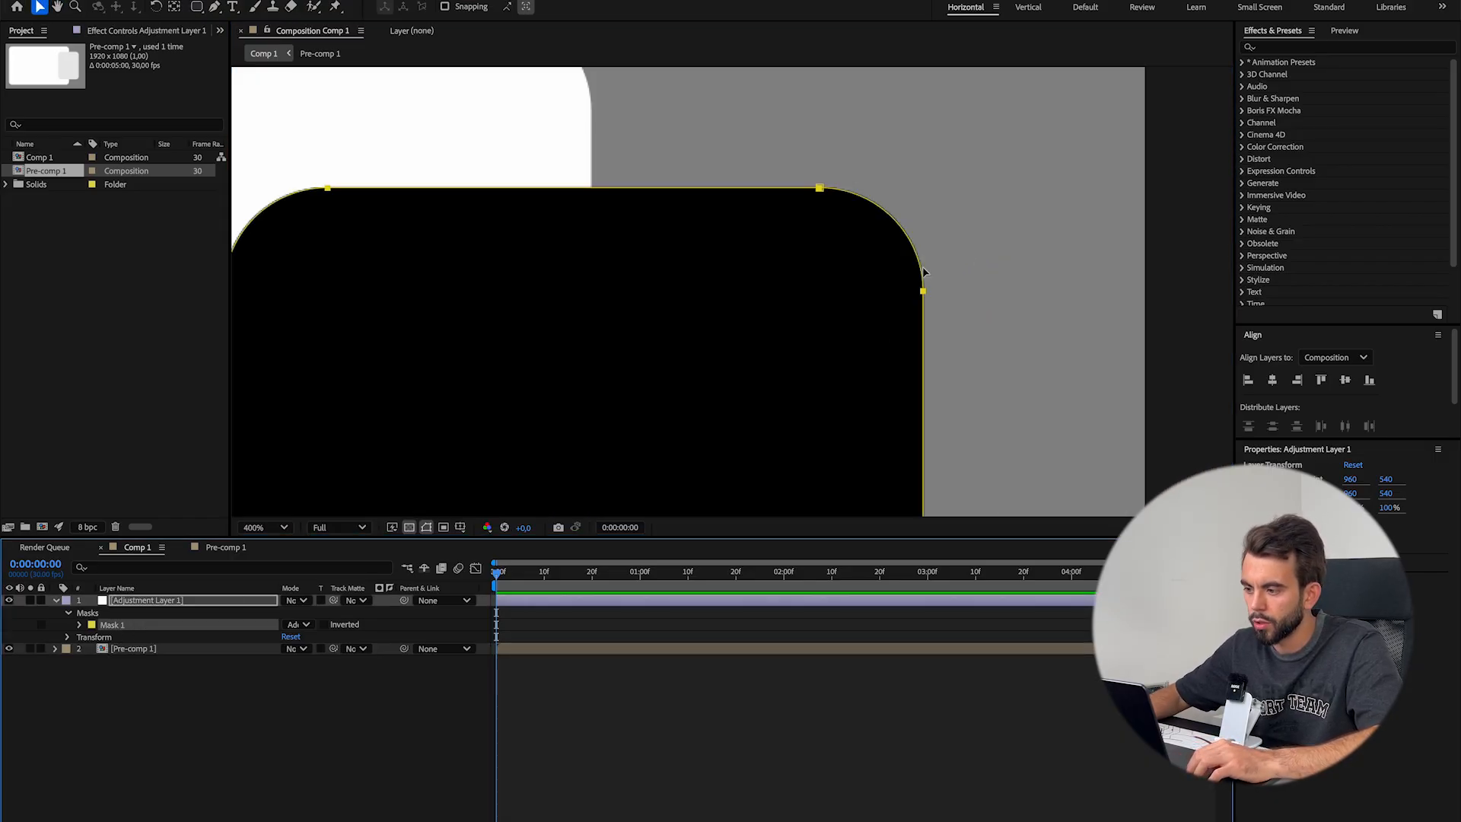
{"action": "left_click_drag", "start_coordinate": [769, 137], "coordinate": [1047, 389]}
{"action": "left_click_drag", "start_coordinate": [927, 241], "coordinate": [949, 176]}
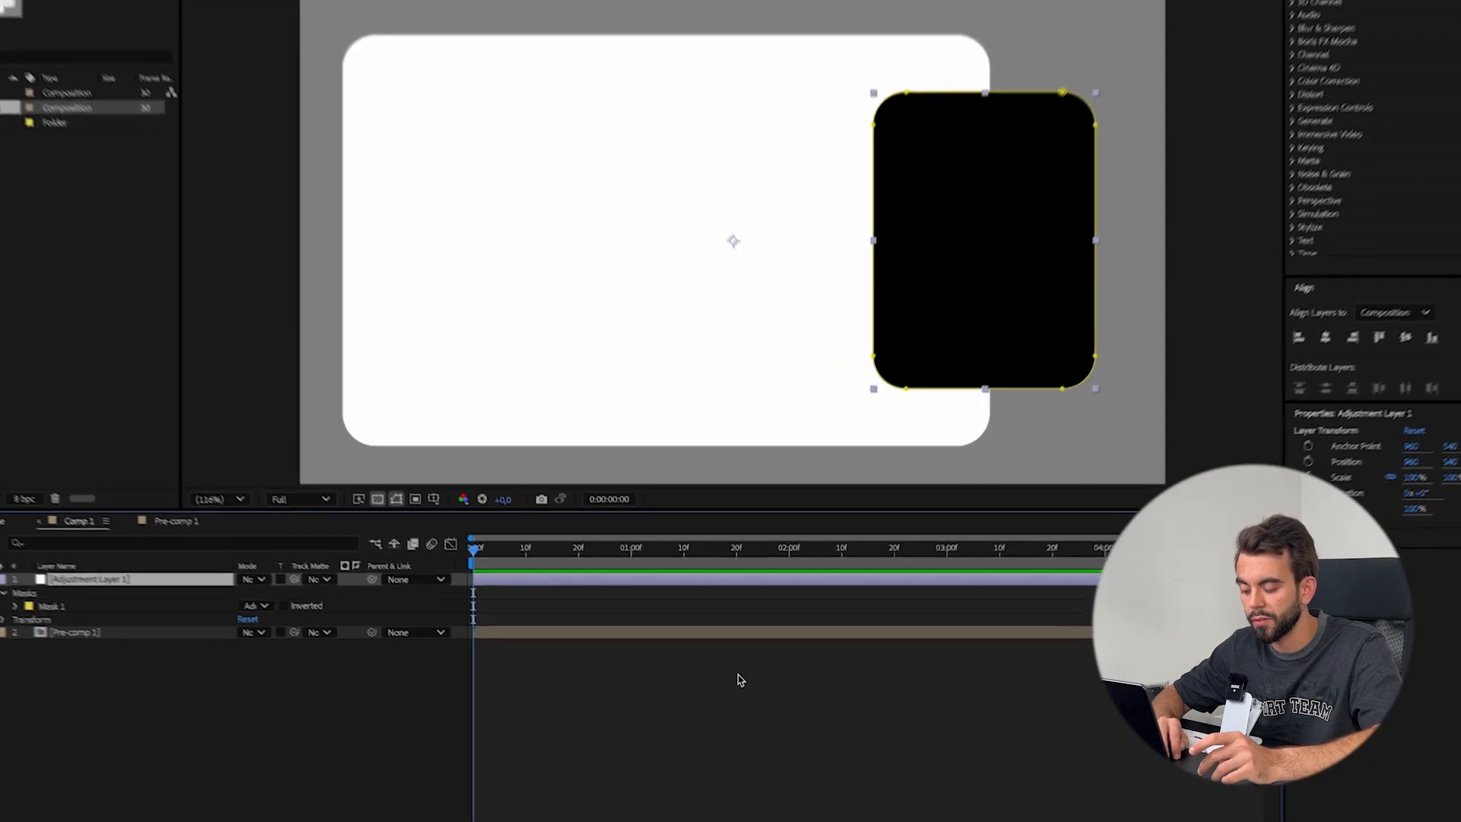
Apply the Saber effect to the adjustment layer
{"action": "key", "text": "ctrl+space"}
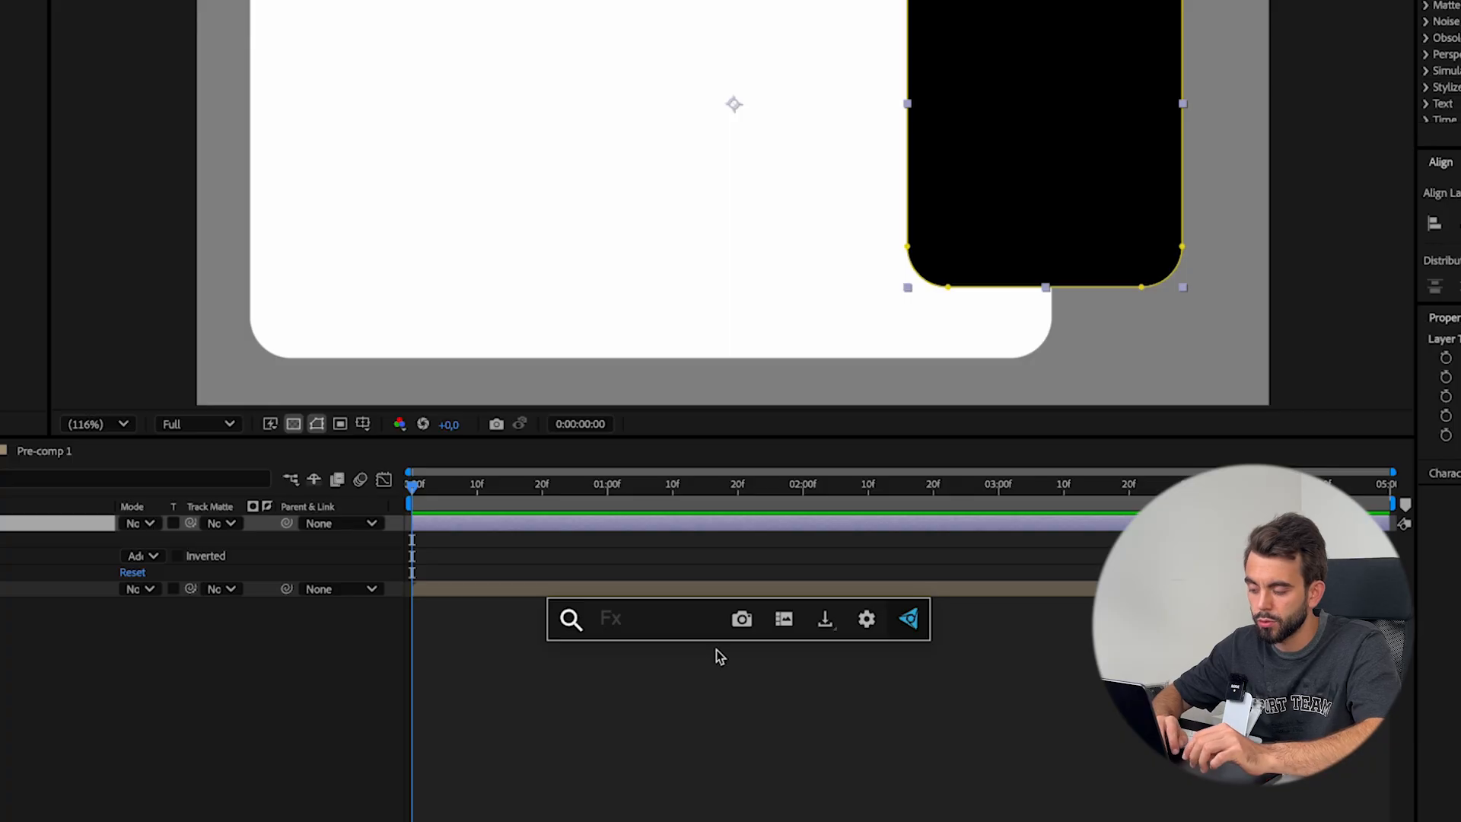
{"action": "type", "text": "saber"}
{"action": "key", "text": "Return"}
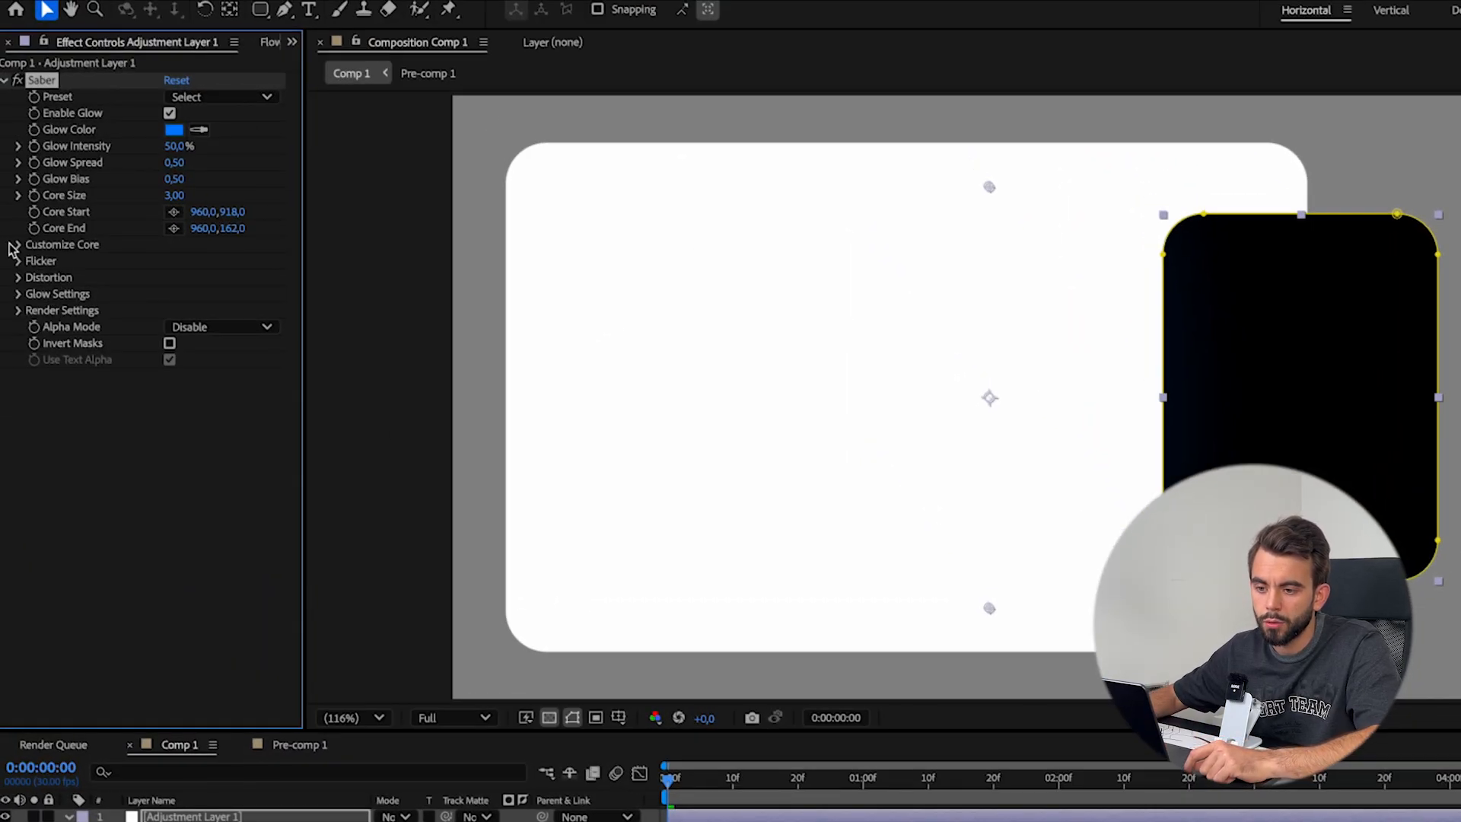
Set Saber's Core Type to Layer Masks under Customize Core and clear the layer selection
{"action": "left_click", "coordinate": [16, 245]}
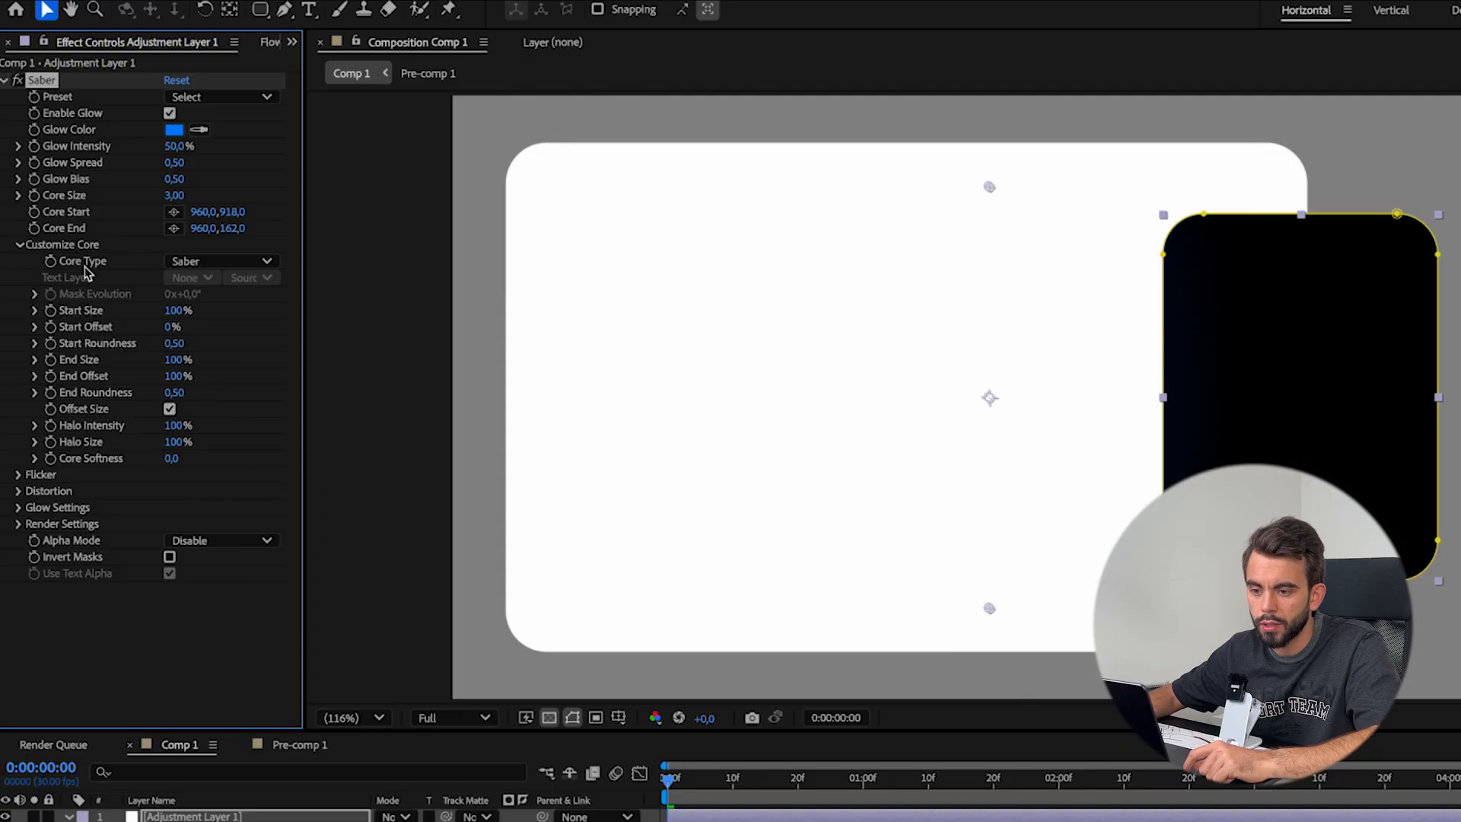
{"action": "left_click", "coordinate": [229, 262]}
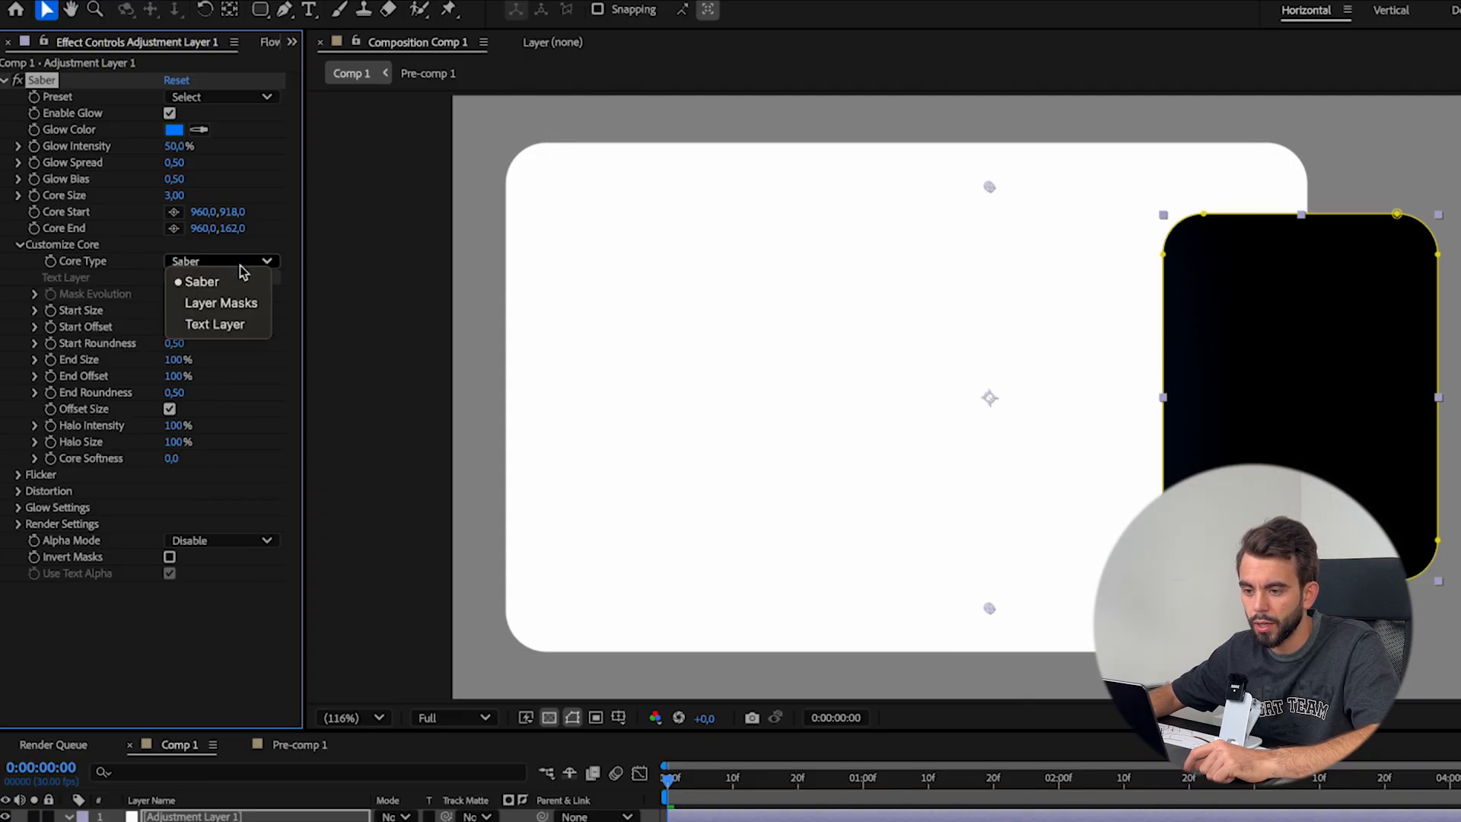
{"action": "left_click", "coordinate": [228, 304]}
{"action": "left_click", "coordinate": [871, 715]}
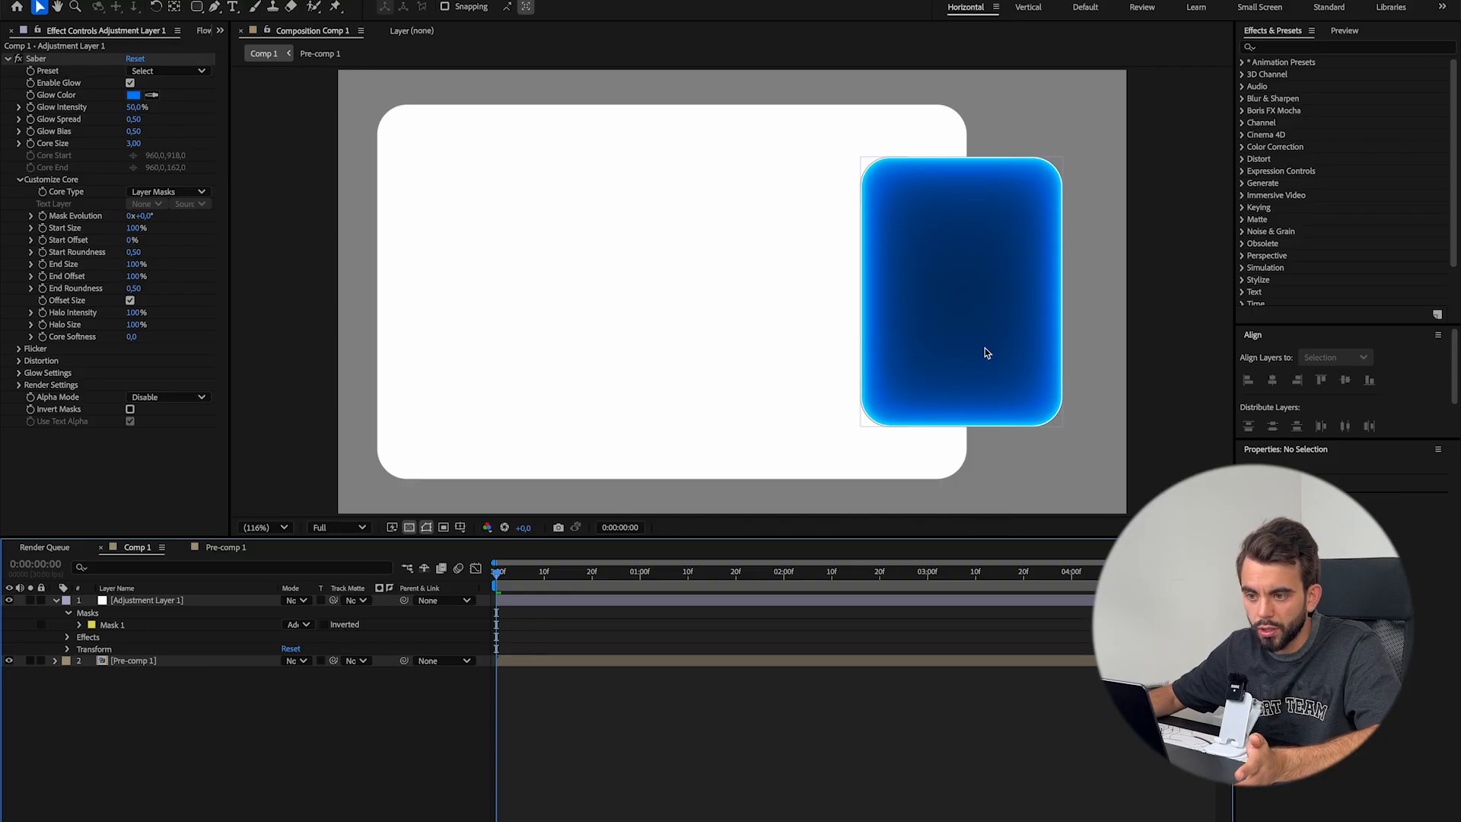
Set Saber's Start Size to 0% on the adjustment layer and try out a Mask Evolution change
{"action": "key", "text": "/"}
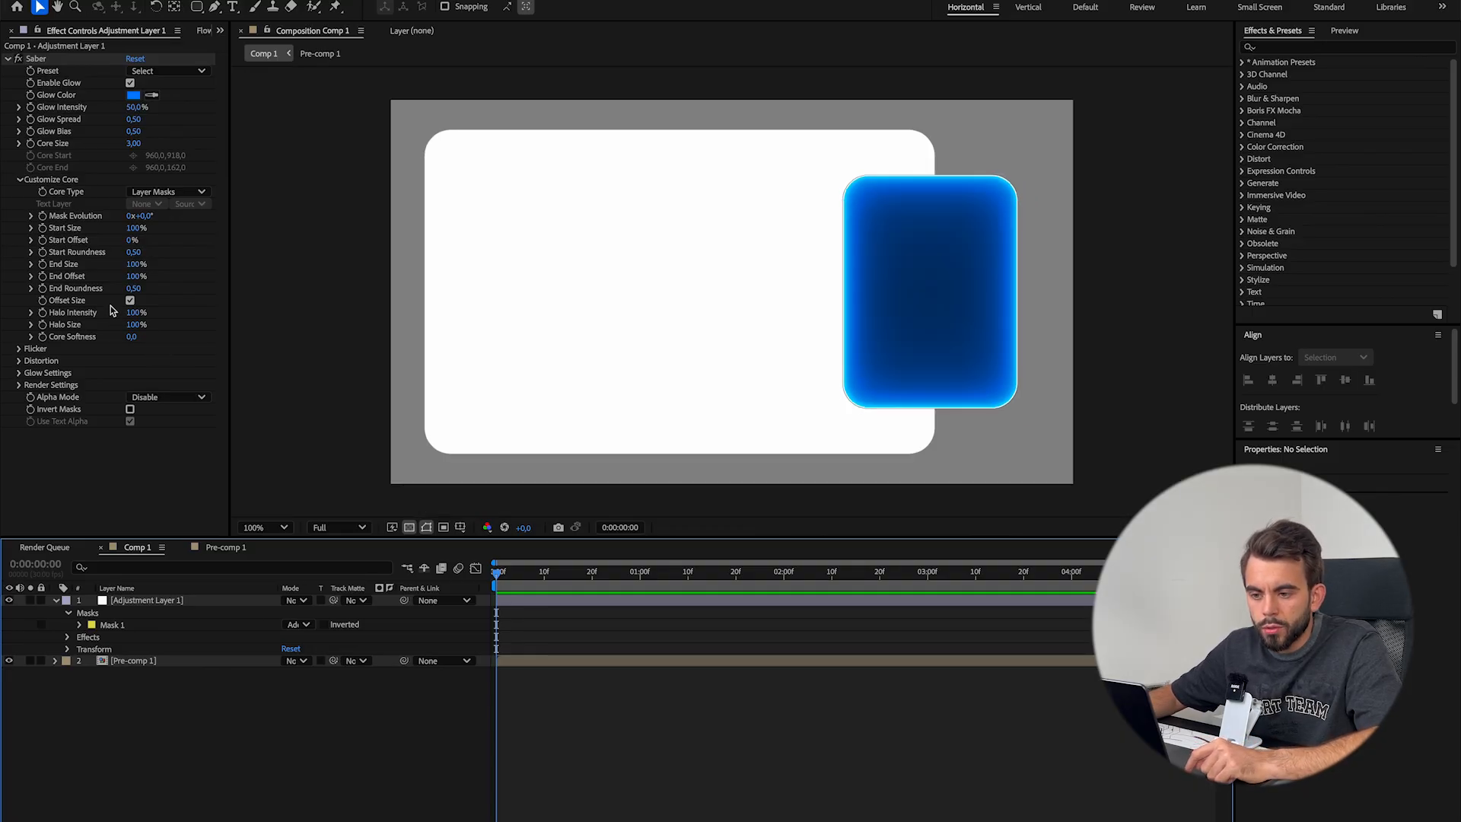
{"action": "left_click_drag", "start_coordinate": [131, 227], "coordinate": [15, 229]}
{"action": "left_click", "coordinate": [713, 688]}
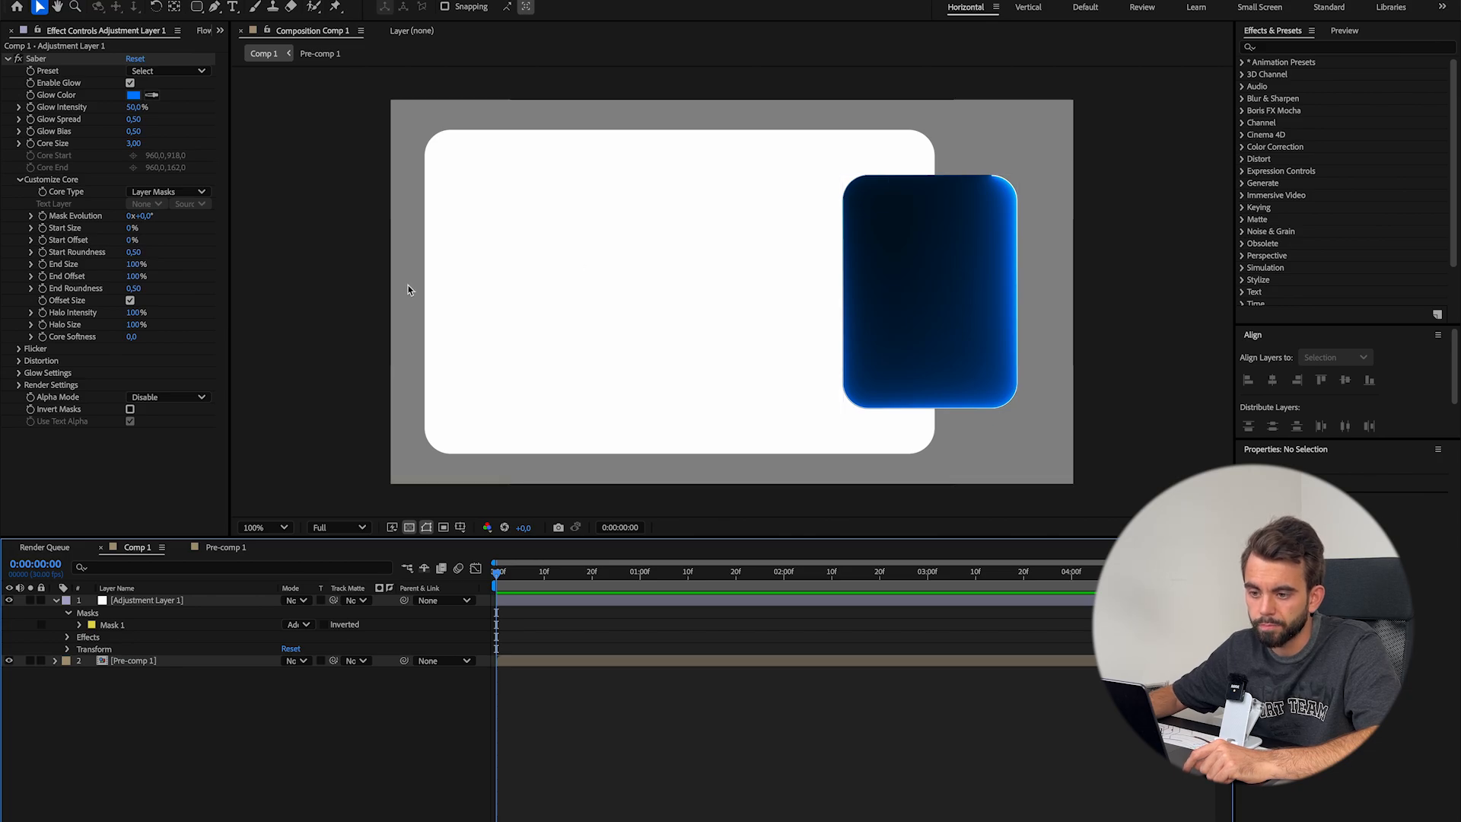
{"action": "left_click_drag", "start_coordinate": [147, 219], "coordinate": [960, 283]}
{"action": "key", "text": "ctrl+z"}
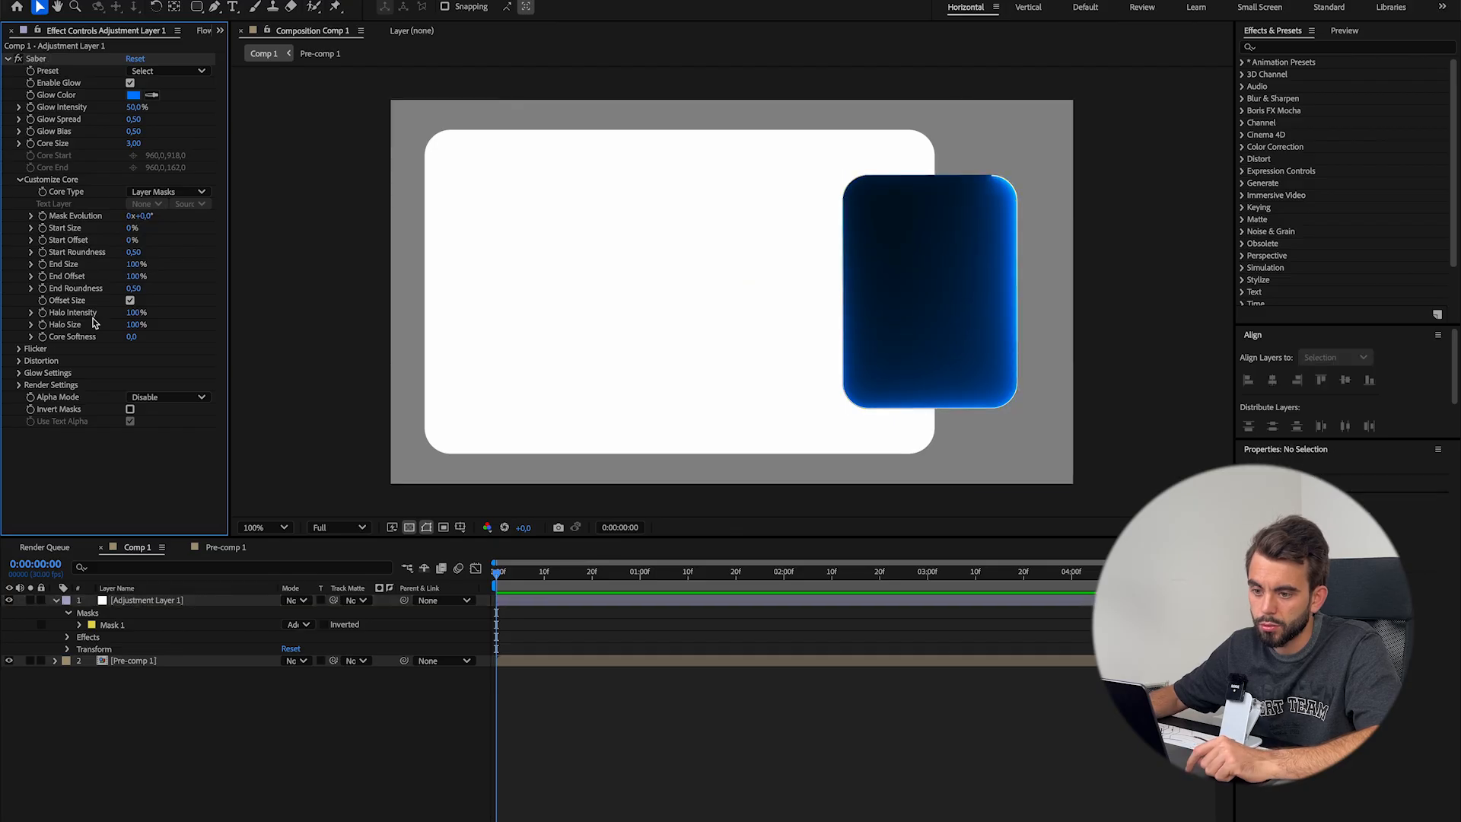
Keyframe Saber's Mask Evolution from 0° at the start to 1x+134° at 0:00:01:00, and move the end keyframe much further along the timeline
{"action": "left_click", "coordinate": [41, 217]}
{"action": "left_click_drag", "start_coordinate": [522, 575], "coordinate": [642, 573]}
{"action": "left_click_drag", "start_coordinate": [140, 216], "coordinate": [525, 247]}
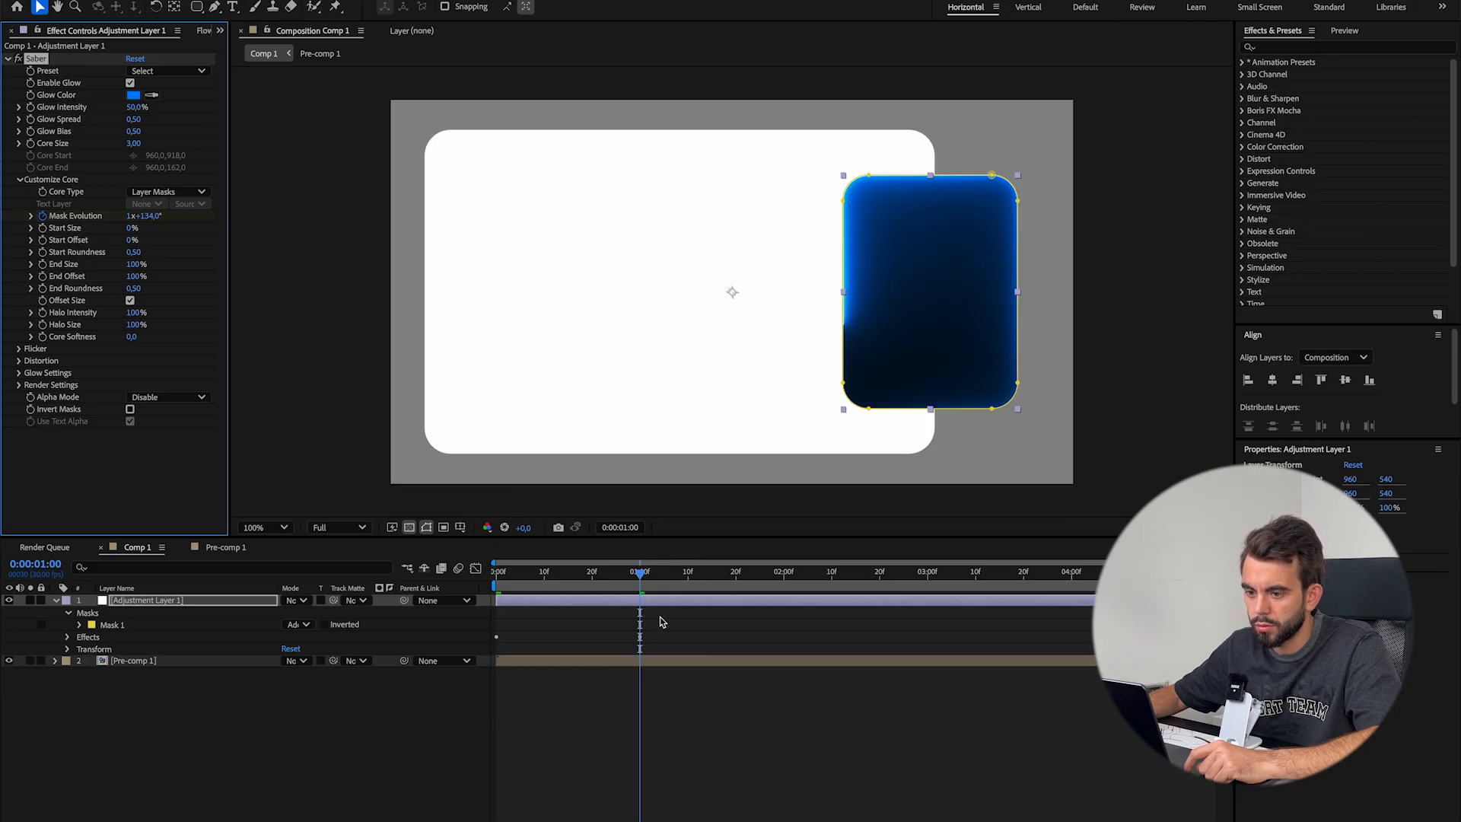
{"action": "key", "text": "u"}
{"action": "left_click_drag", "start_coordinate": [640, 625], "coordinate": [1031, 629]}
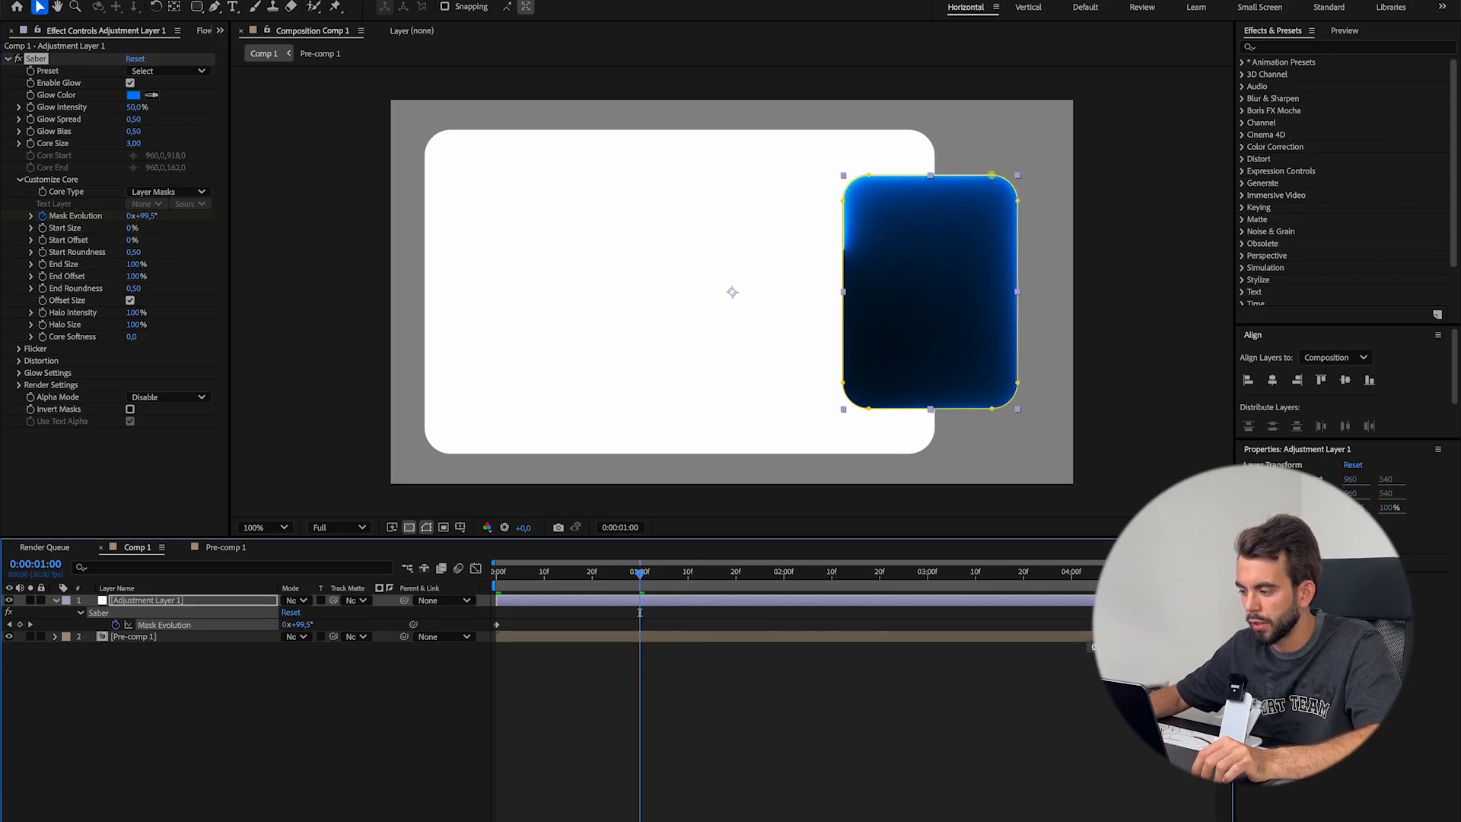
Preview the Saber glow travelling around the small rectangle from the start of the composition
{"action": "left_click_drag", "start_coordinate": [640, 572], "coordinate": [454, 584]}
{"action": "left_click", "coordinate": [744, 726]}
{"action": "key", "text": "space"}
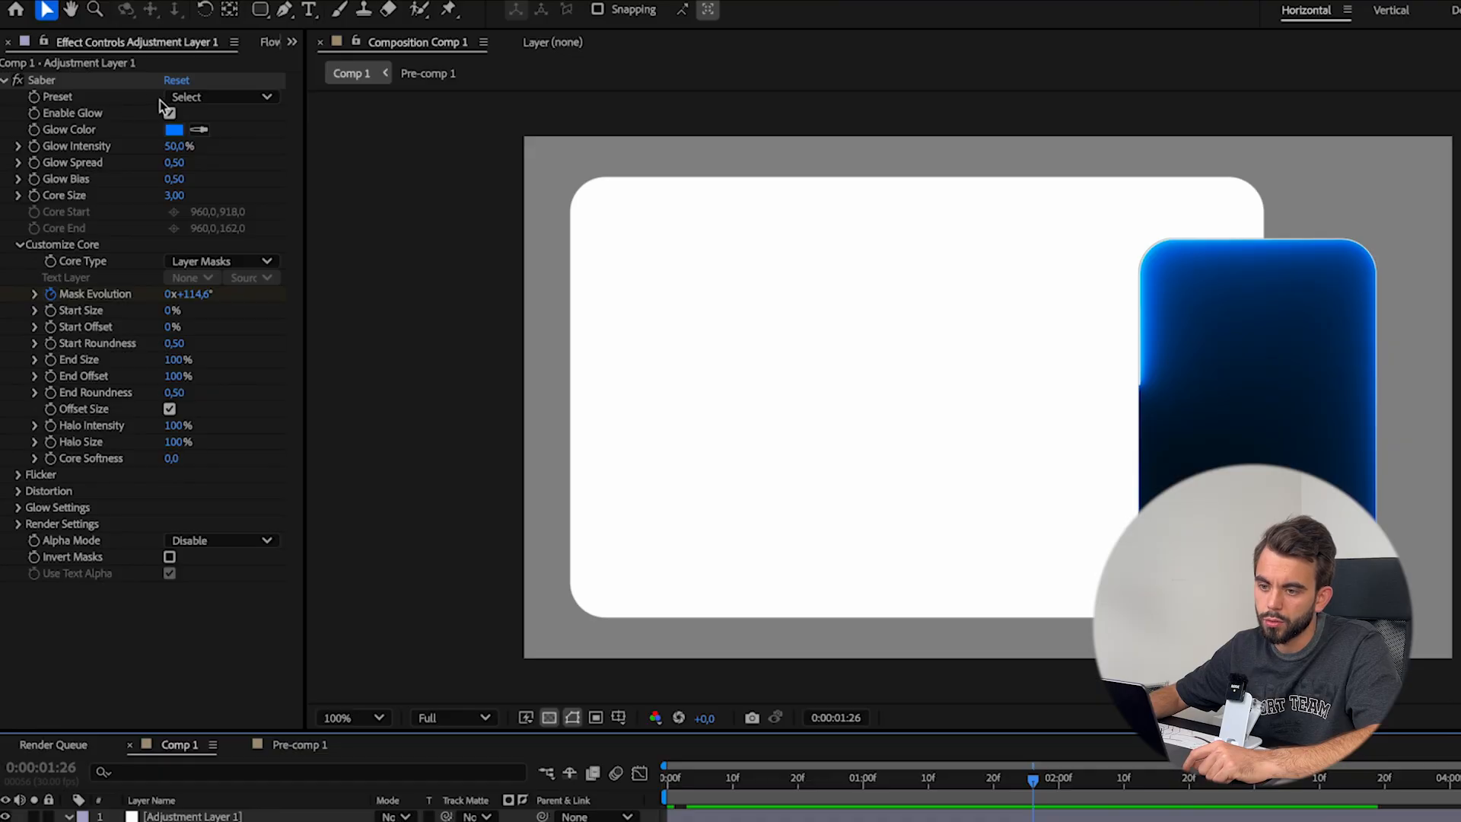
Try Saber's Core preset on the adjustment layer and switch it to the Energy preset
{"action": "left_click", "coordinate": [227, 99]}
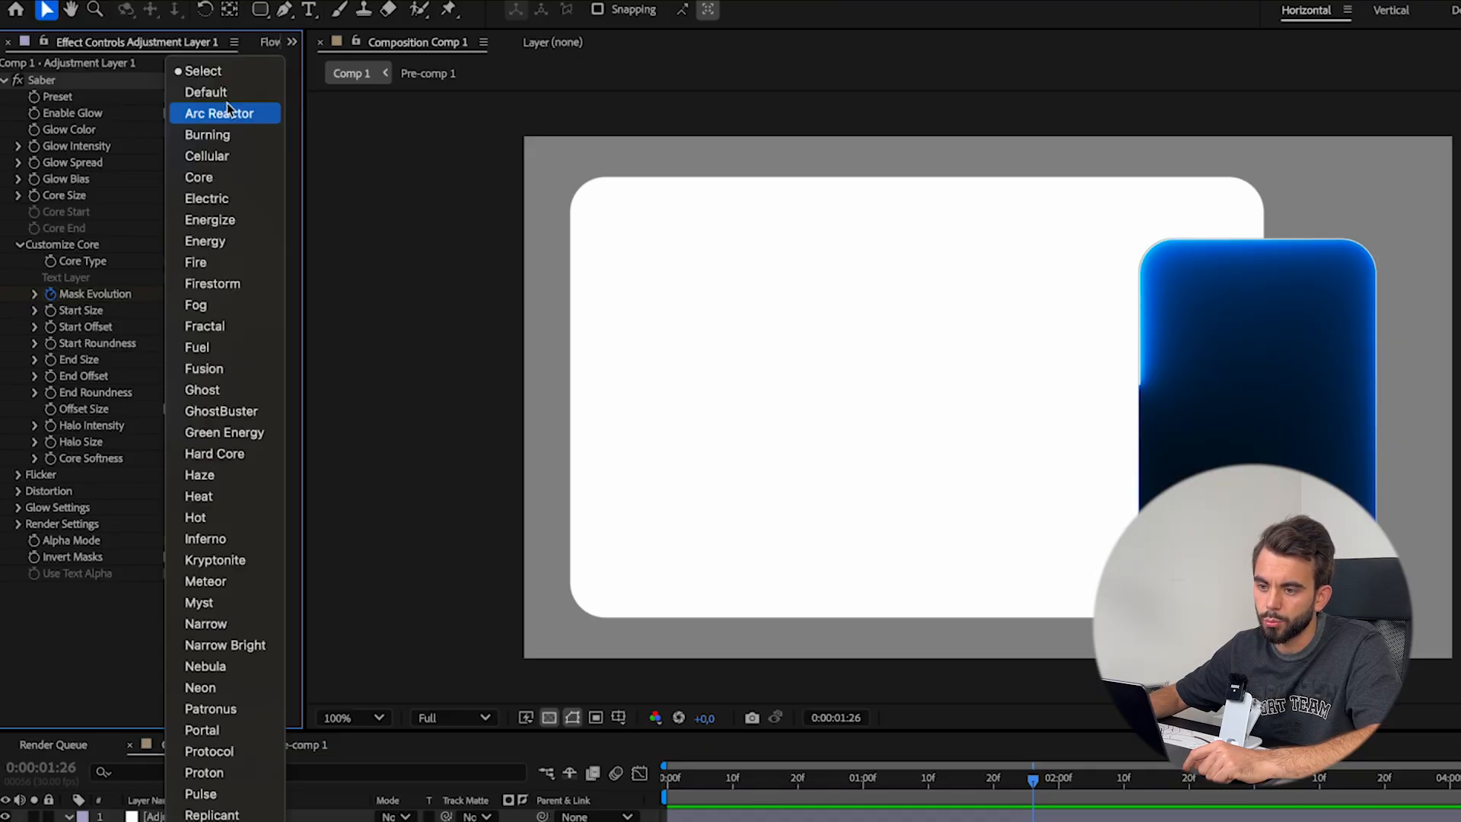
{"action": "left_click", "coordinate": [233, 181]}
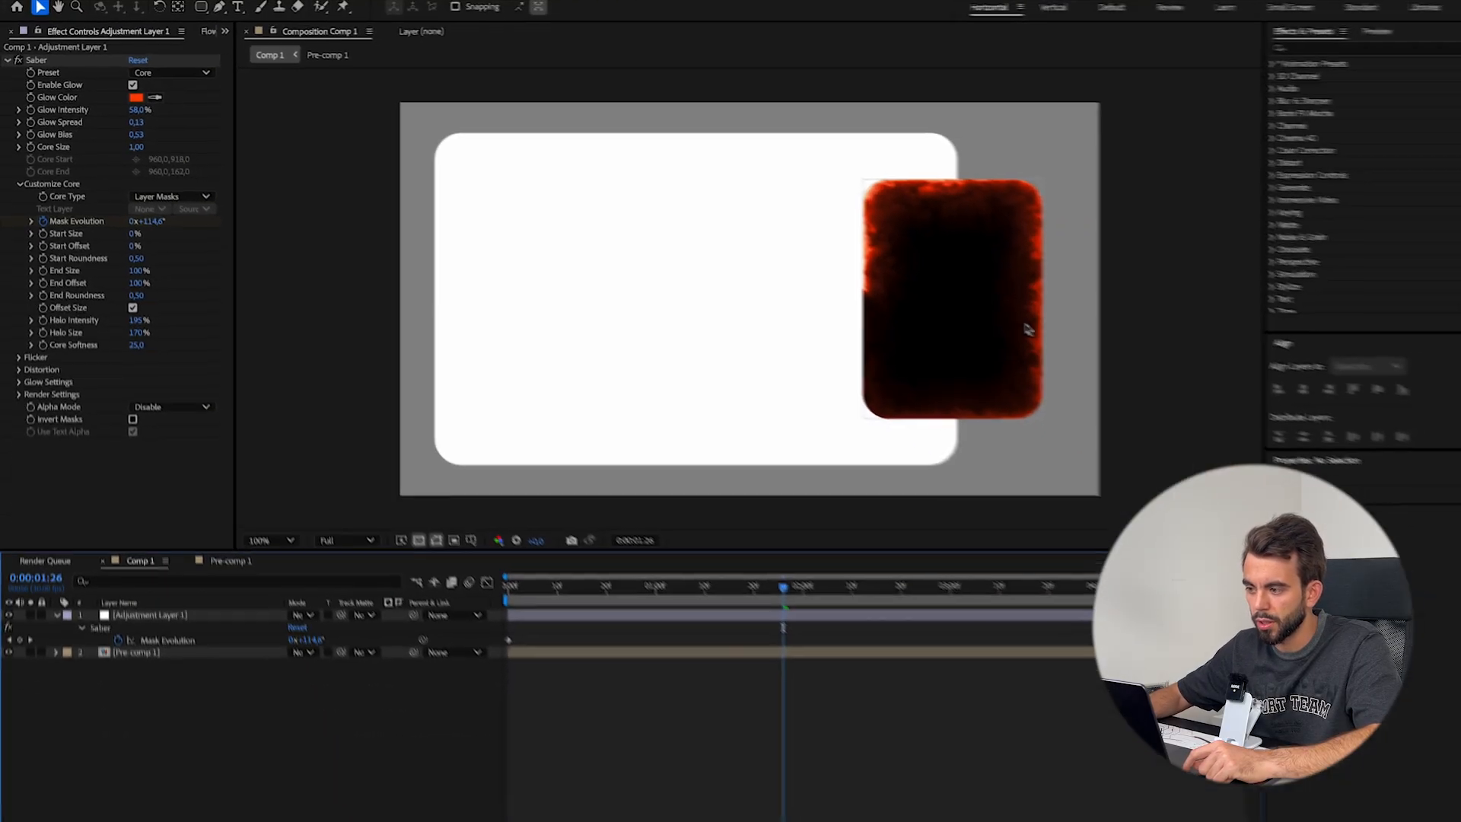
{"action": "left_click", "coordinate": [171, 72]}
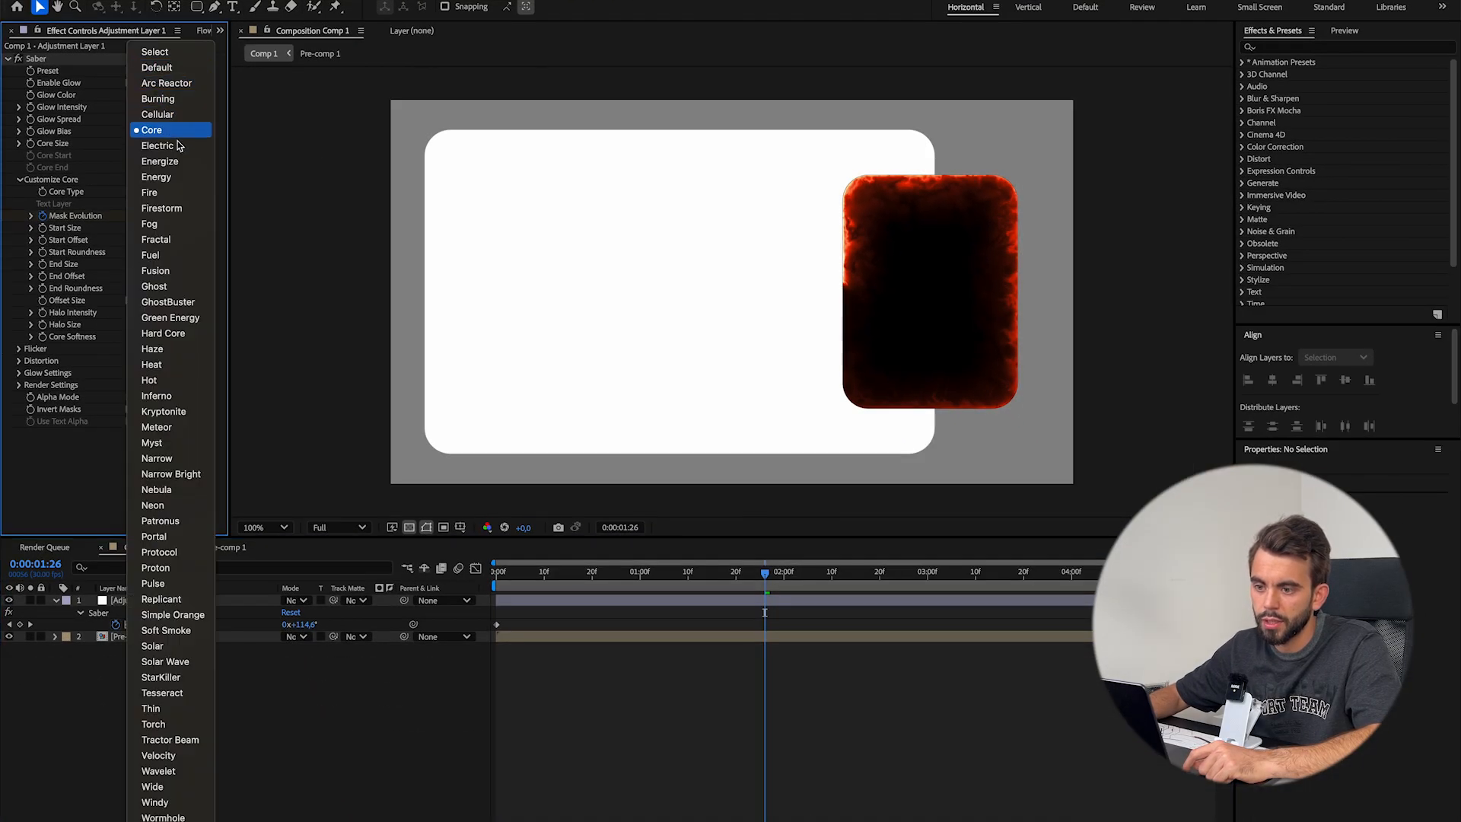
{"action": "left_click", "coordinate": [186, 187]}
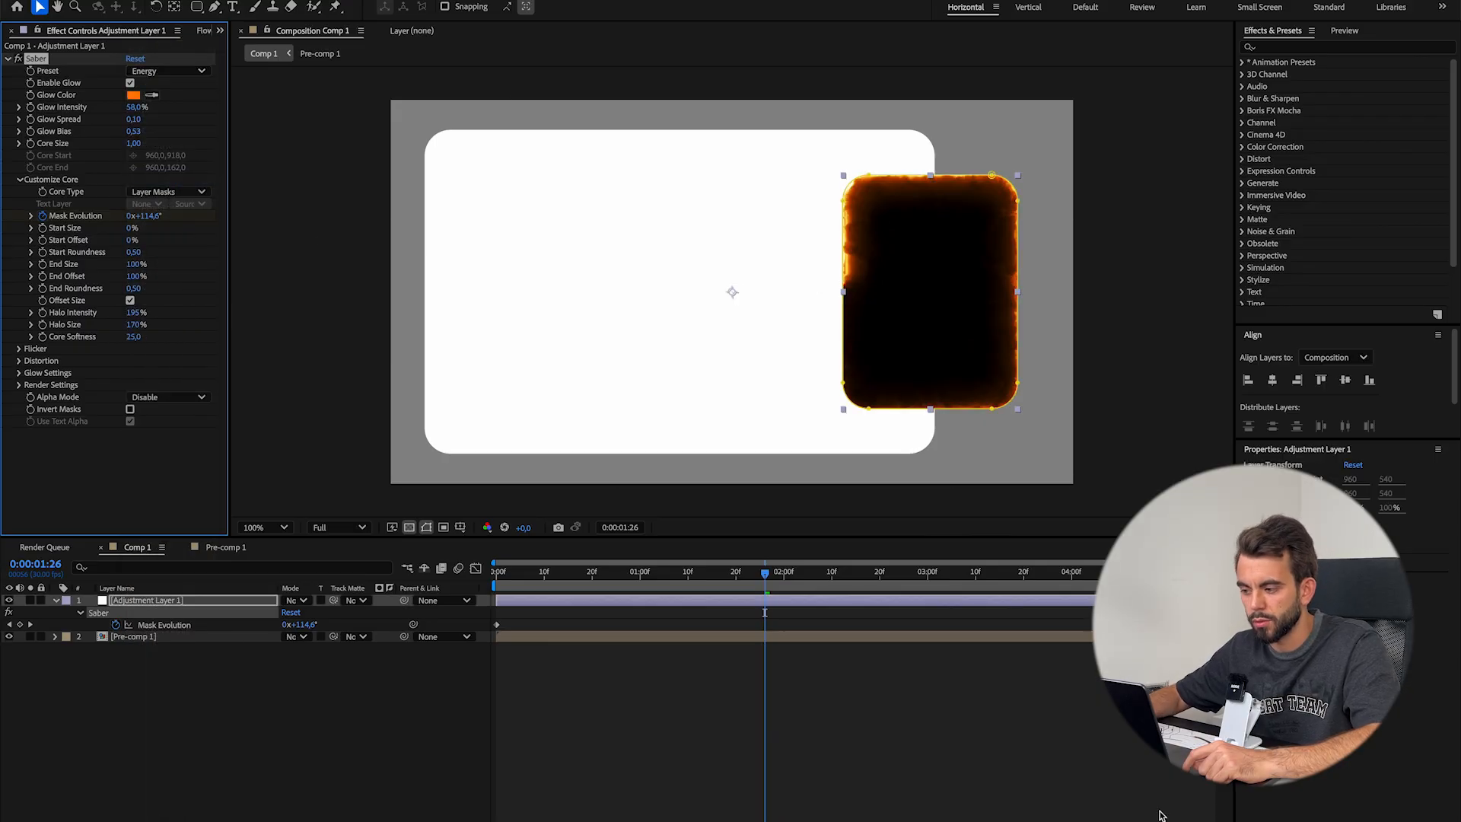
{"action": "left_click", "coordinate": [1048, 750]}
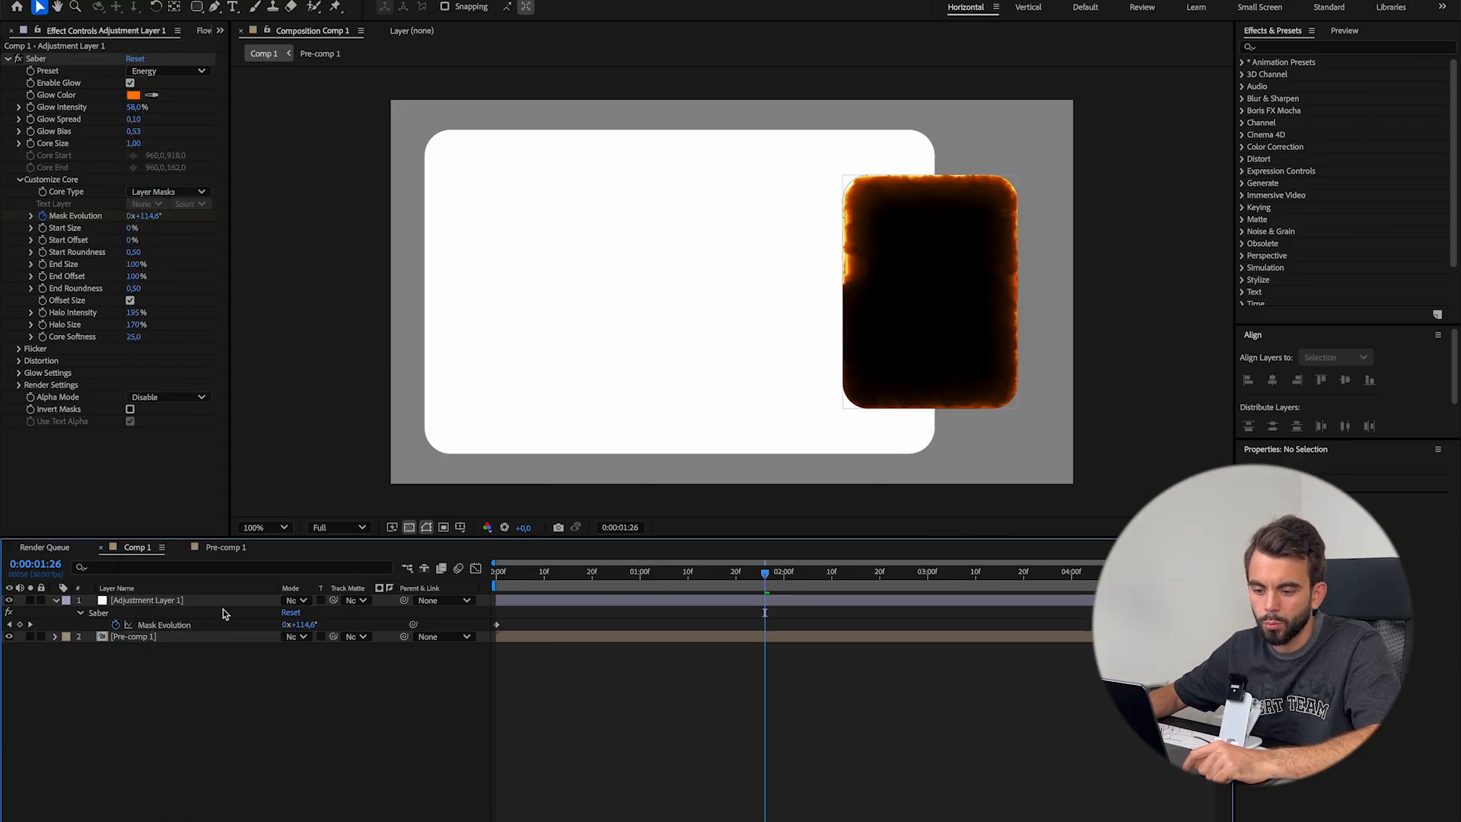
Inspect the glow at the black rectangle's edges and duplicate the Pre-comp 1 layer
{"action": "left_click", "coordinate": [56, 600]}
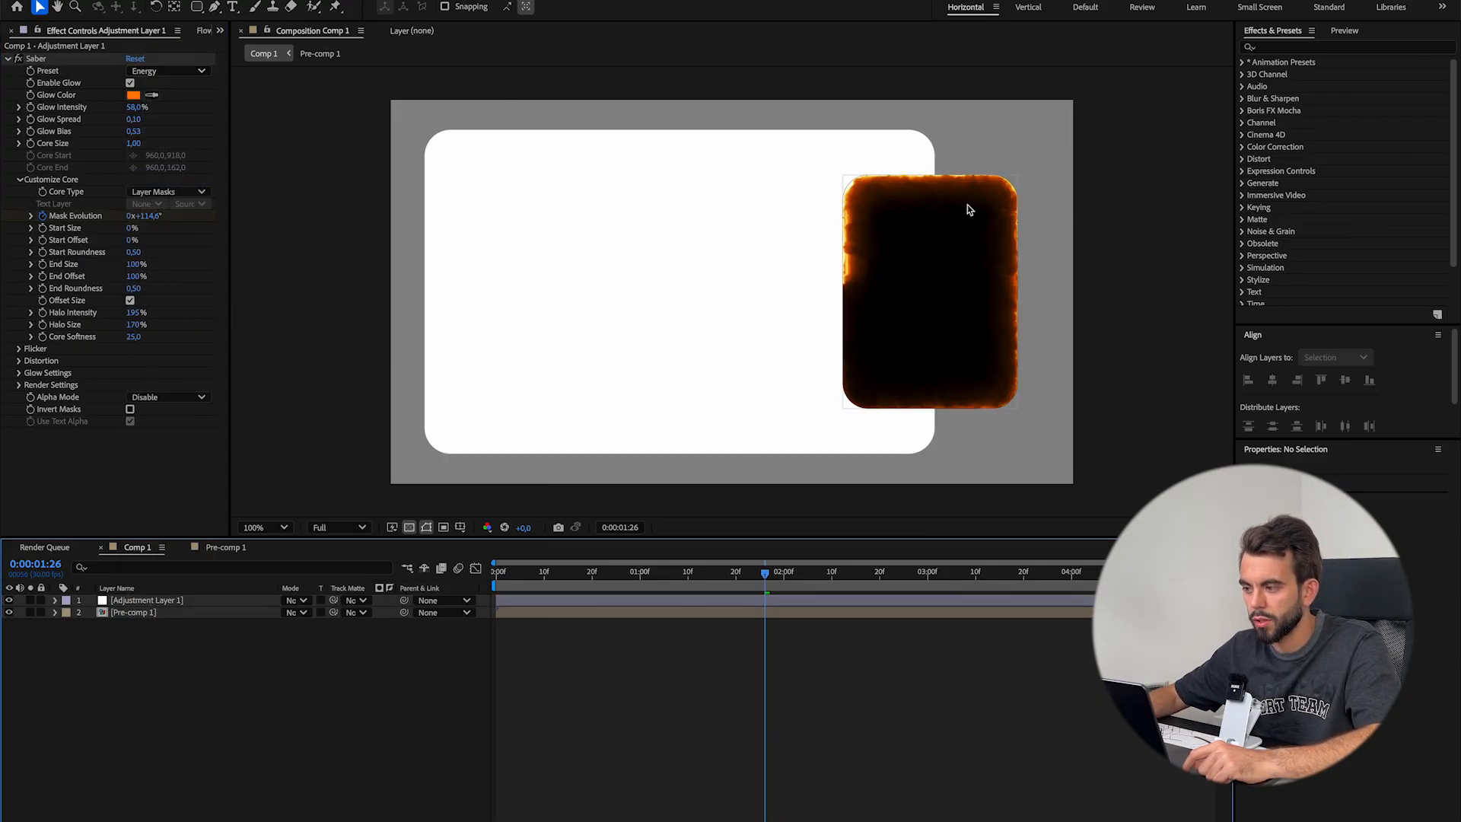
{"action": "scroll", "coordinate": [1022, 176], "scroll_direction": "up", "scroll_amount": 2}
{"action": "left_click_drag", "start_coordinate": [1021, 176], "coordinate": [651, 363]}
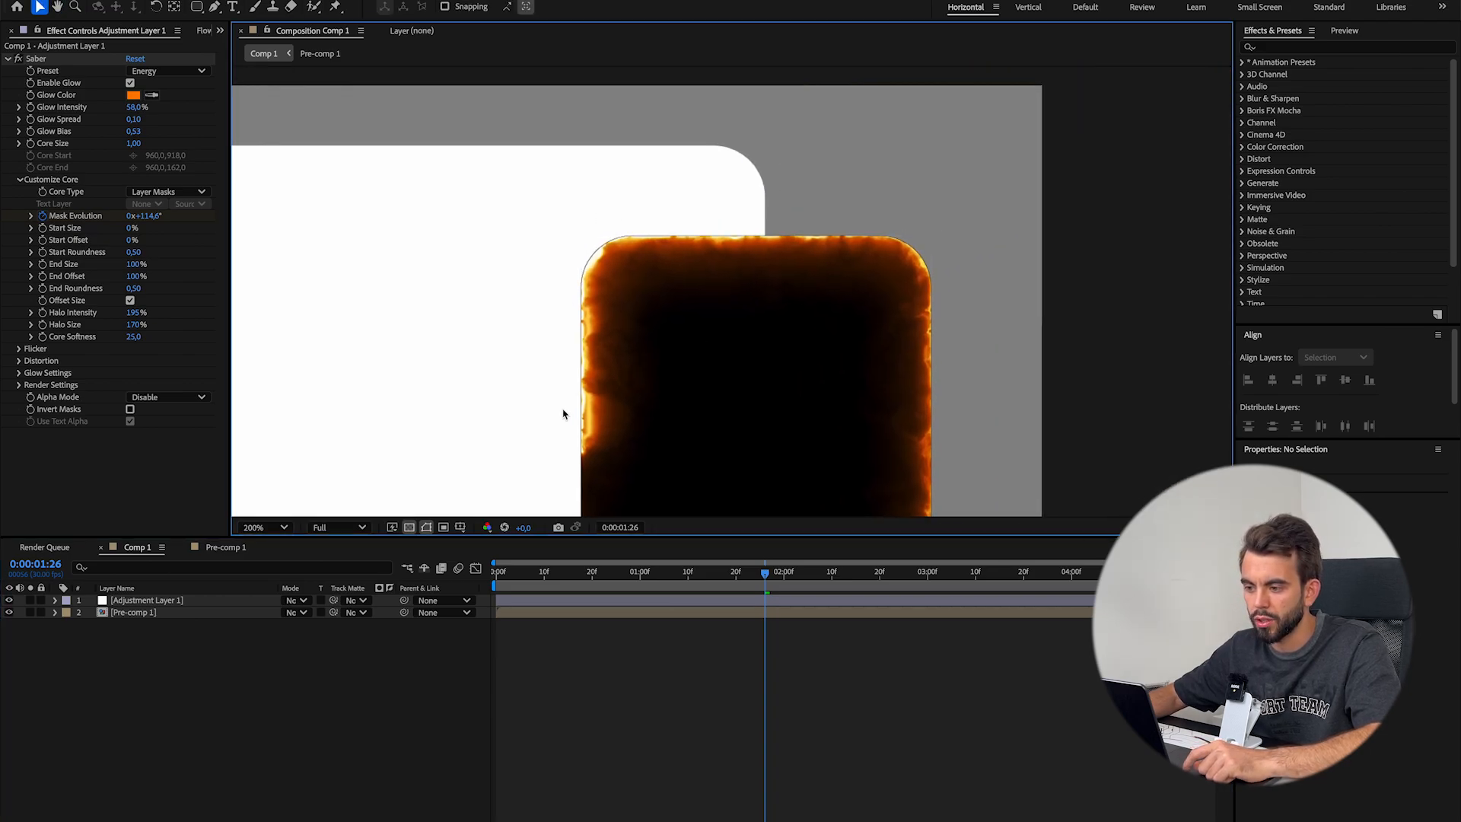
{"action": "scroll", "coordinate": [867, 344], "scroll_direction": "down", "scroll_amount": 3}
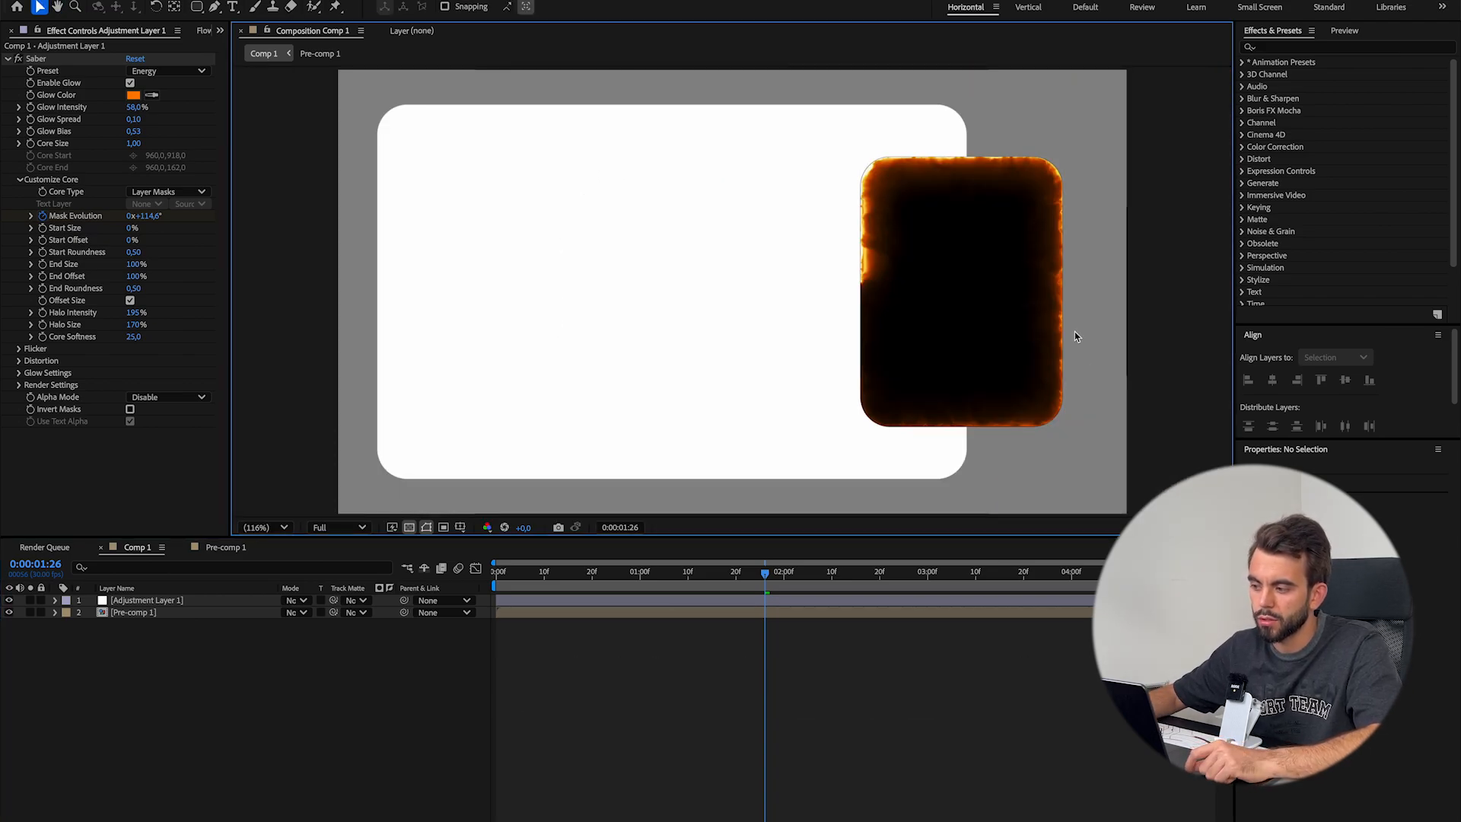
{"action": "left_click", "coordinate": [154, 613]}
{"action": "key", "text": "ctrl+d"}
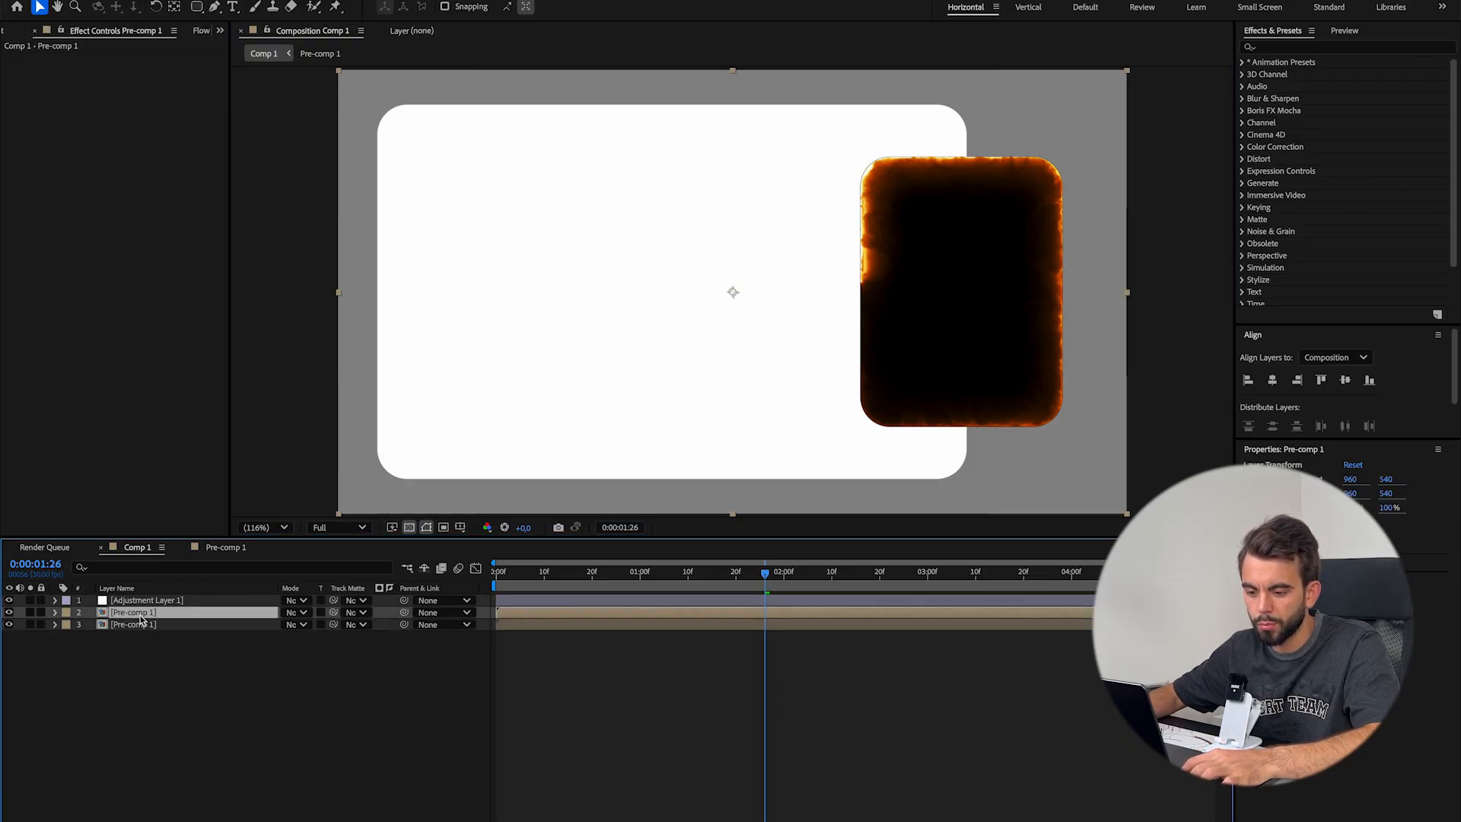
Copy the Mask 1 path from the adjustment layer to the upper Pre-comp 1 layer
{"action": "left_click", "coordinate": [156, 601]}
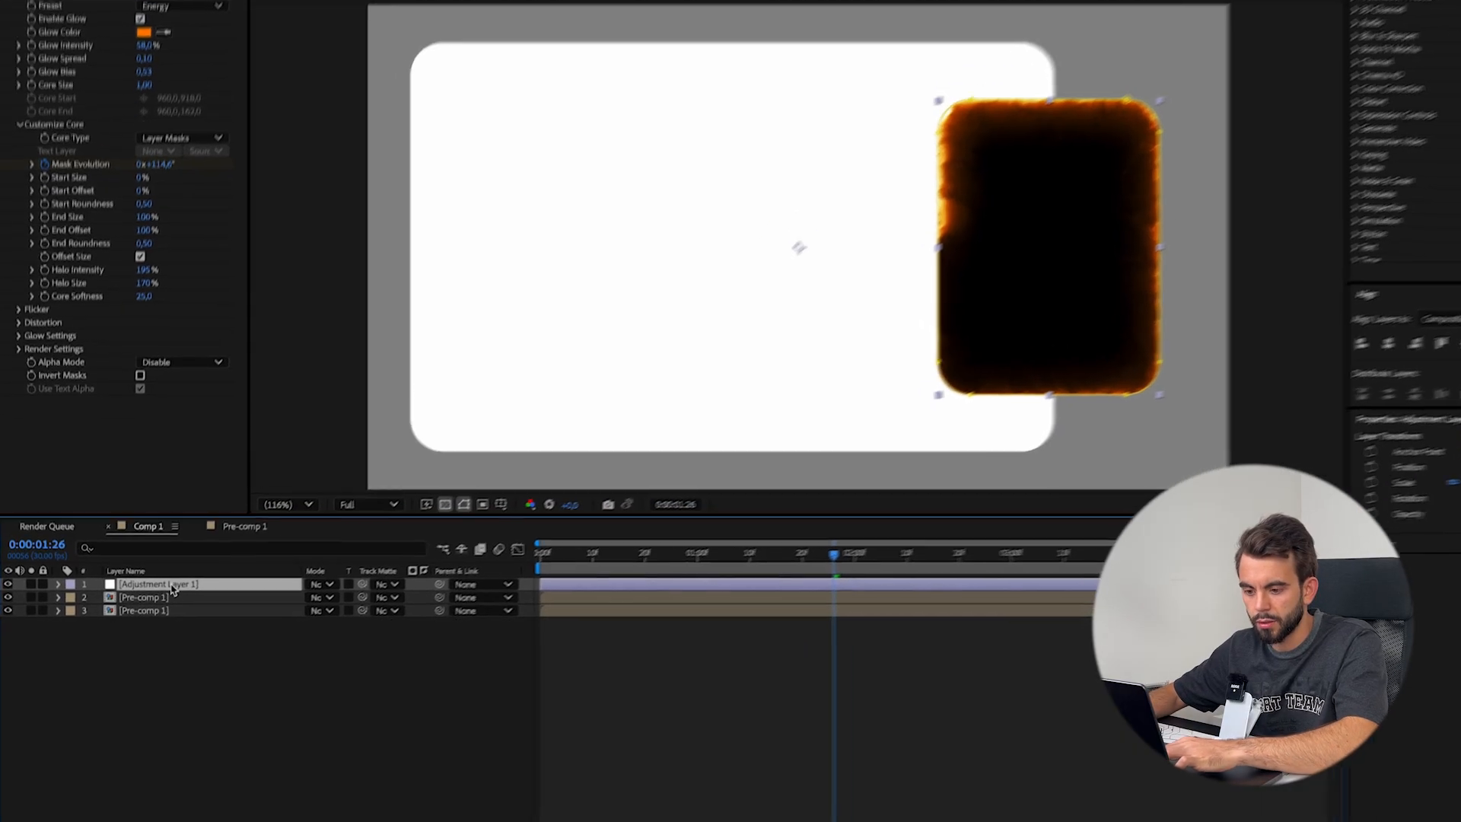
{"action": "key", "text": "m"}
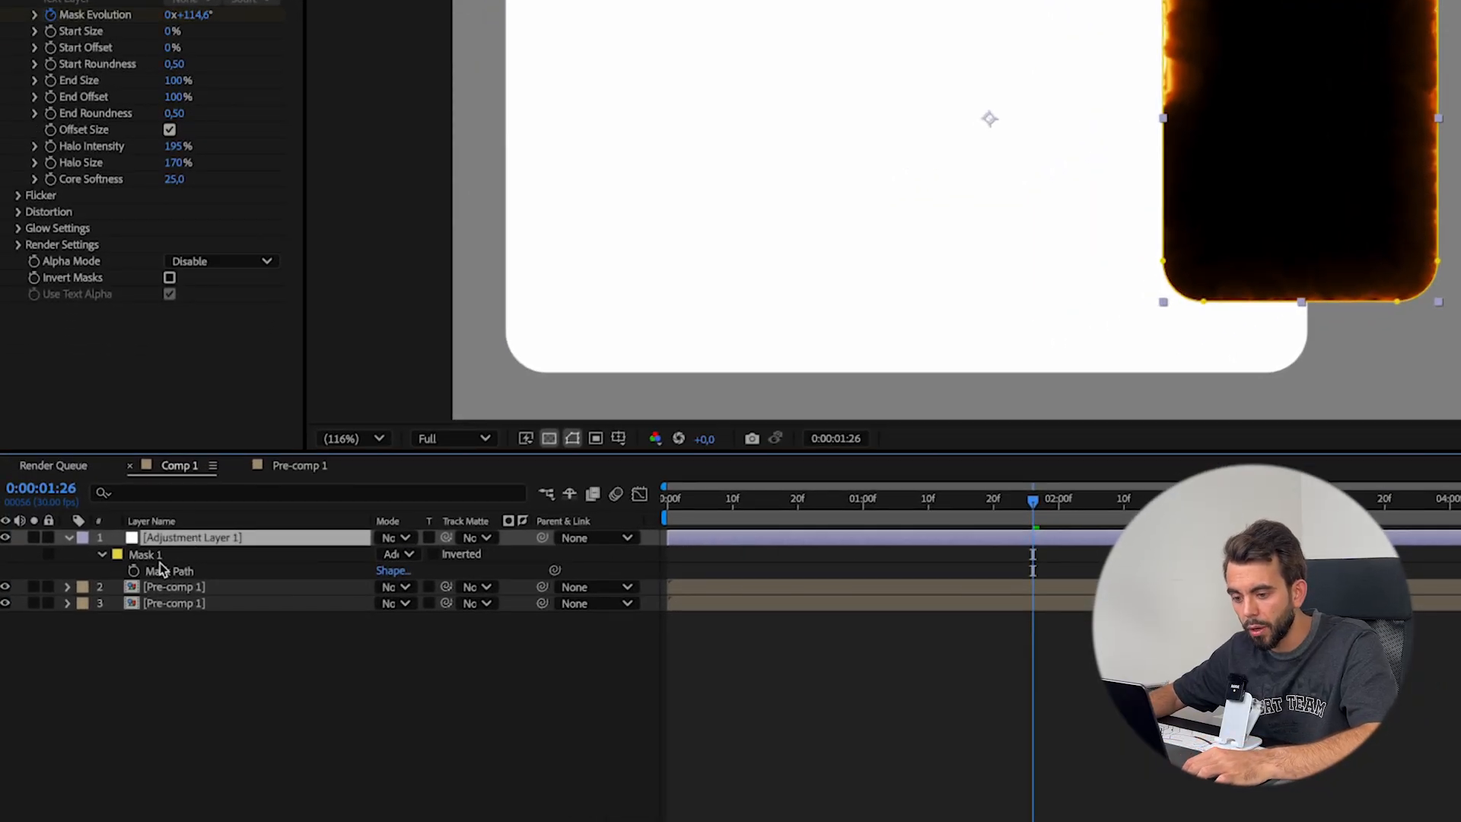
{"action": "left_click", "coordinate": [160, 570]}
{"action": "left_click", "coordinate": [208, 588]}
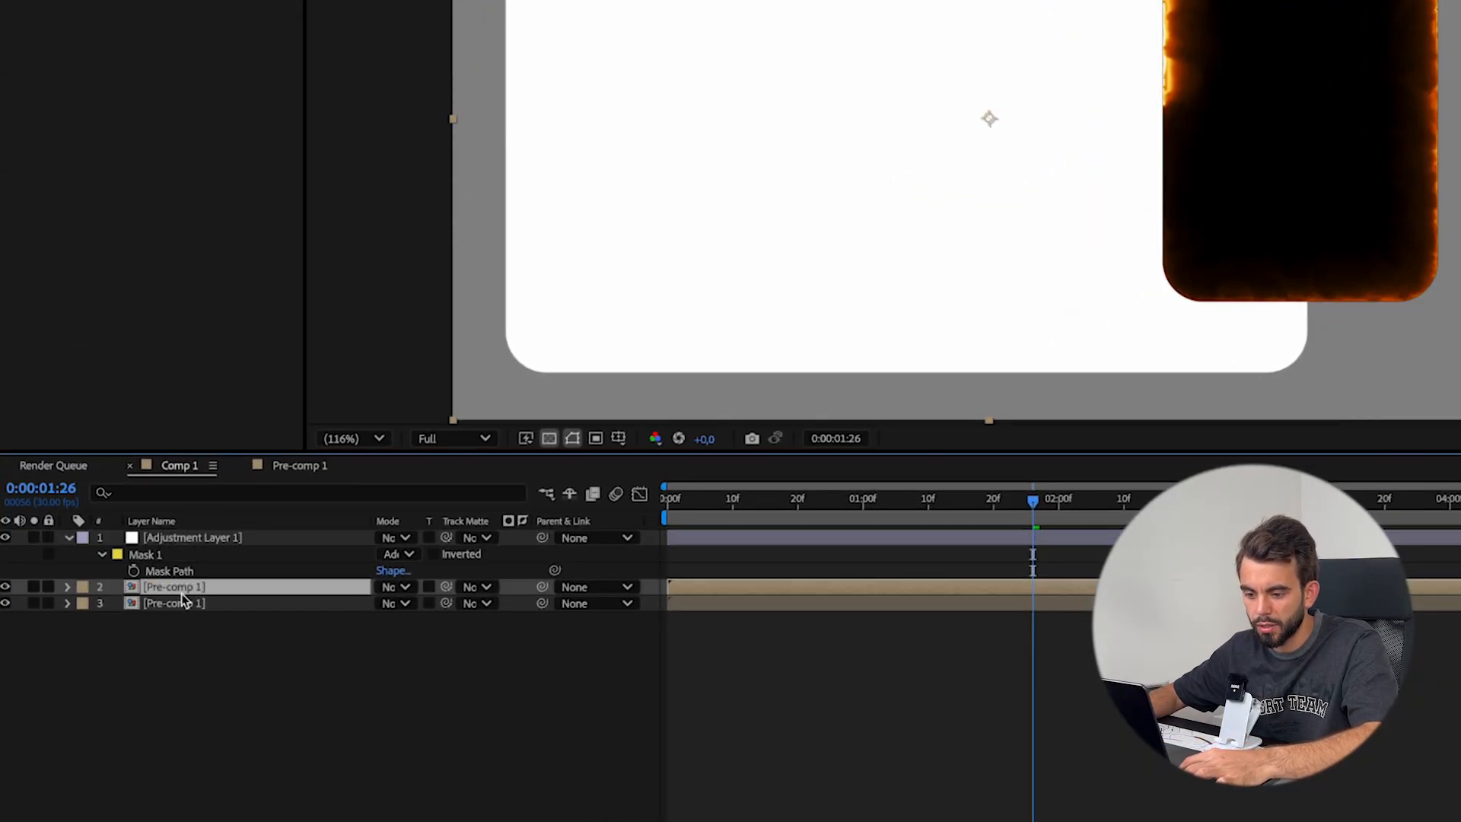
Copy the hidden adjustment layer's Saber effect to the upper Pre-comp 1, using Alpha Mode Mask Glow and Composite Settings Transparent
{"action": "left_click", "coordinate": [208, 539]}
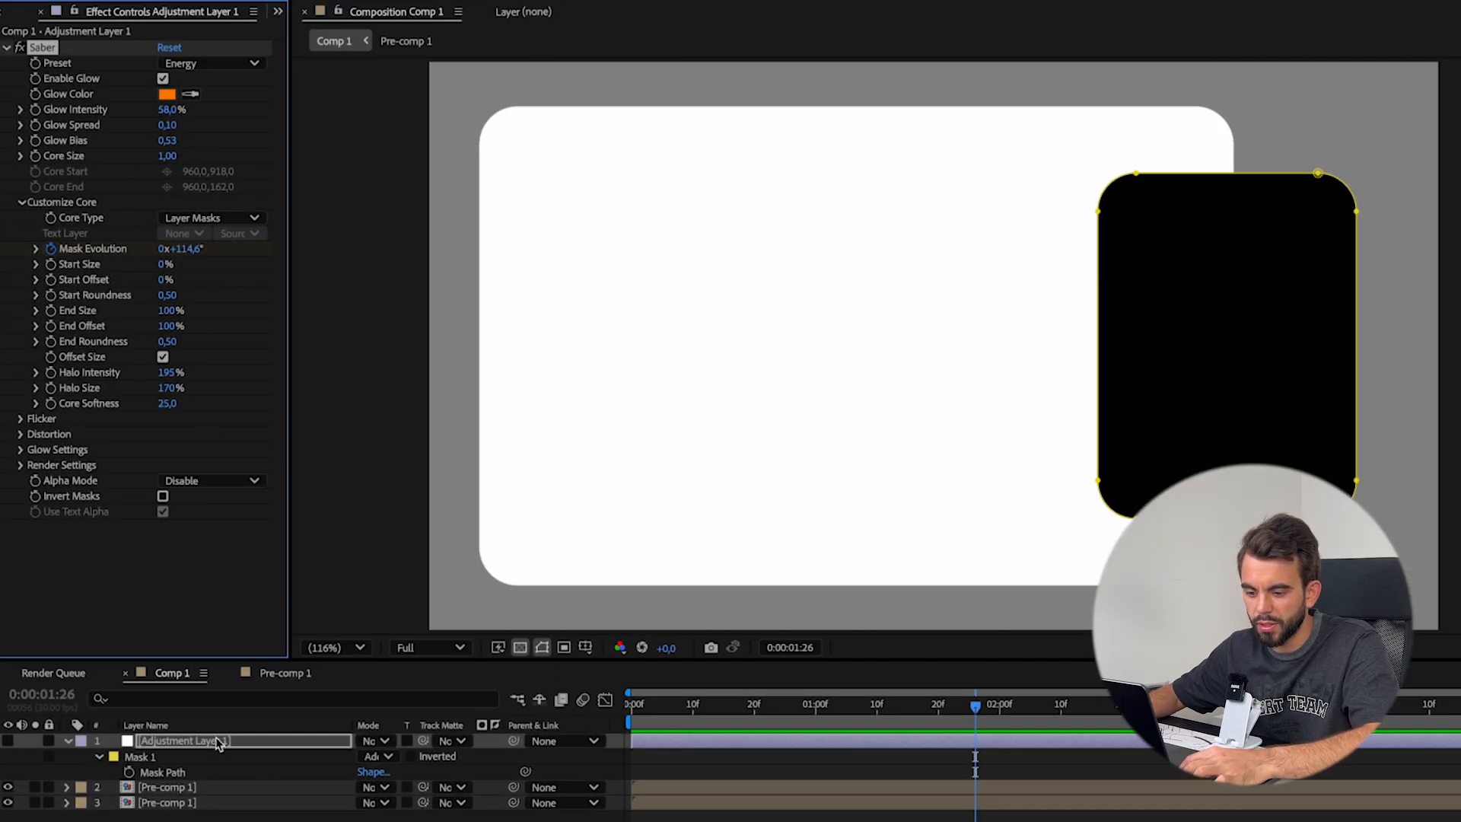
{"action": "left_click", "coordinate": [190, 788]}
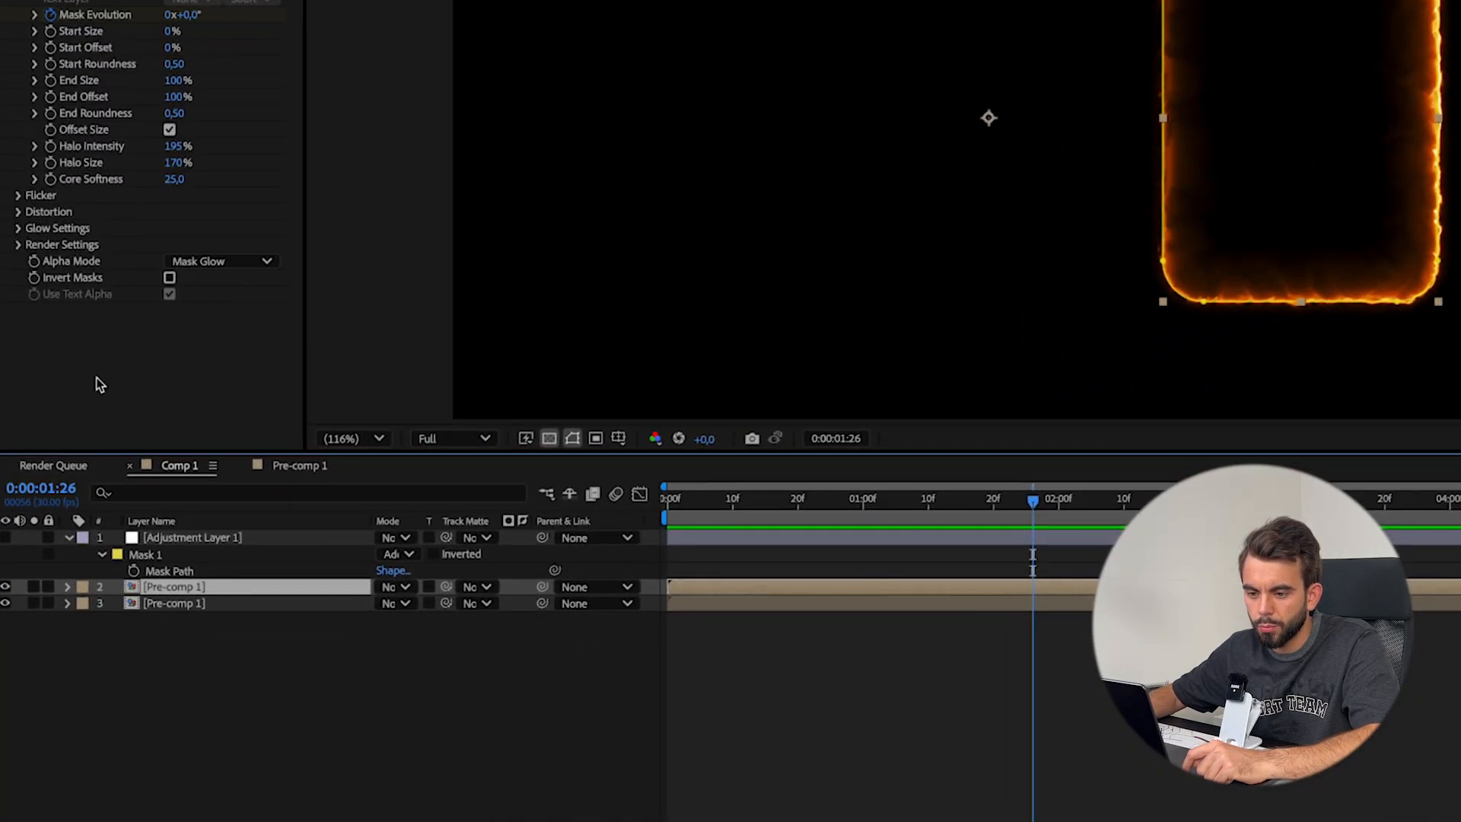
{"action": "left_click", "coordinate": [19, 245]}
{"action": "scroll", "coordinate": [133, 335], "scroll_direction": "down", "scroll_amount": 1}
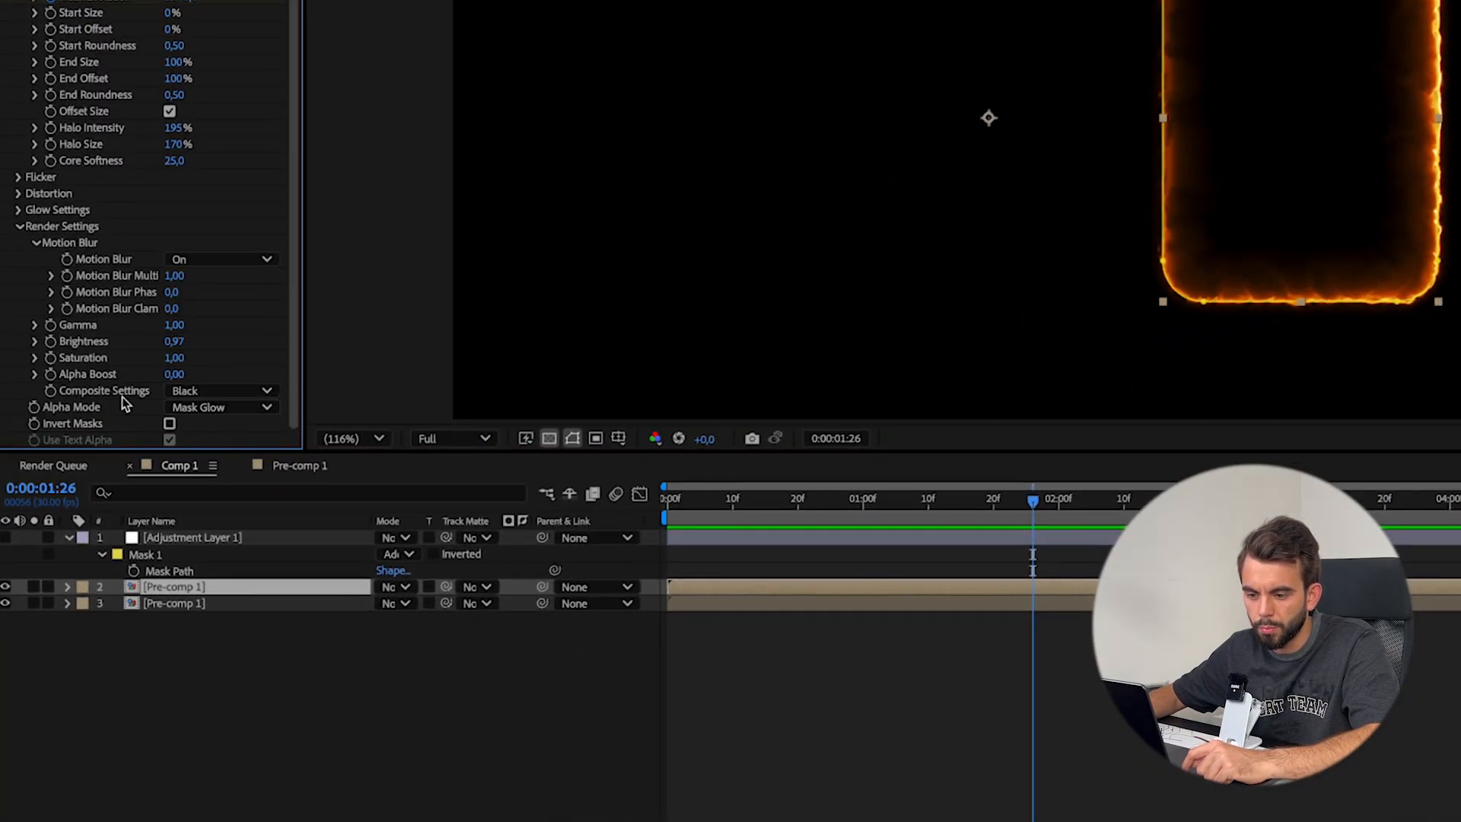
{"action": "left_click", "coordinate": [183, 392]}
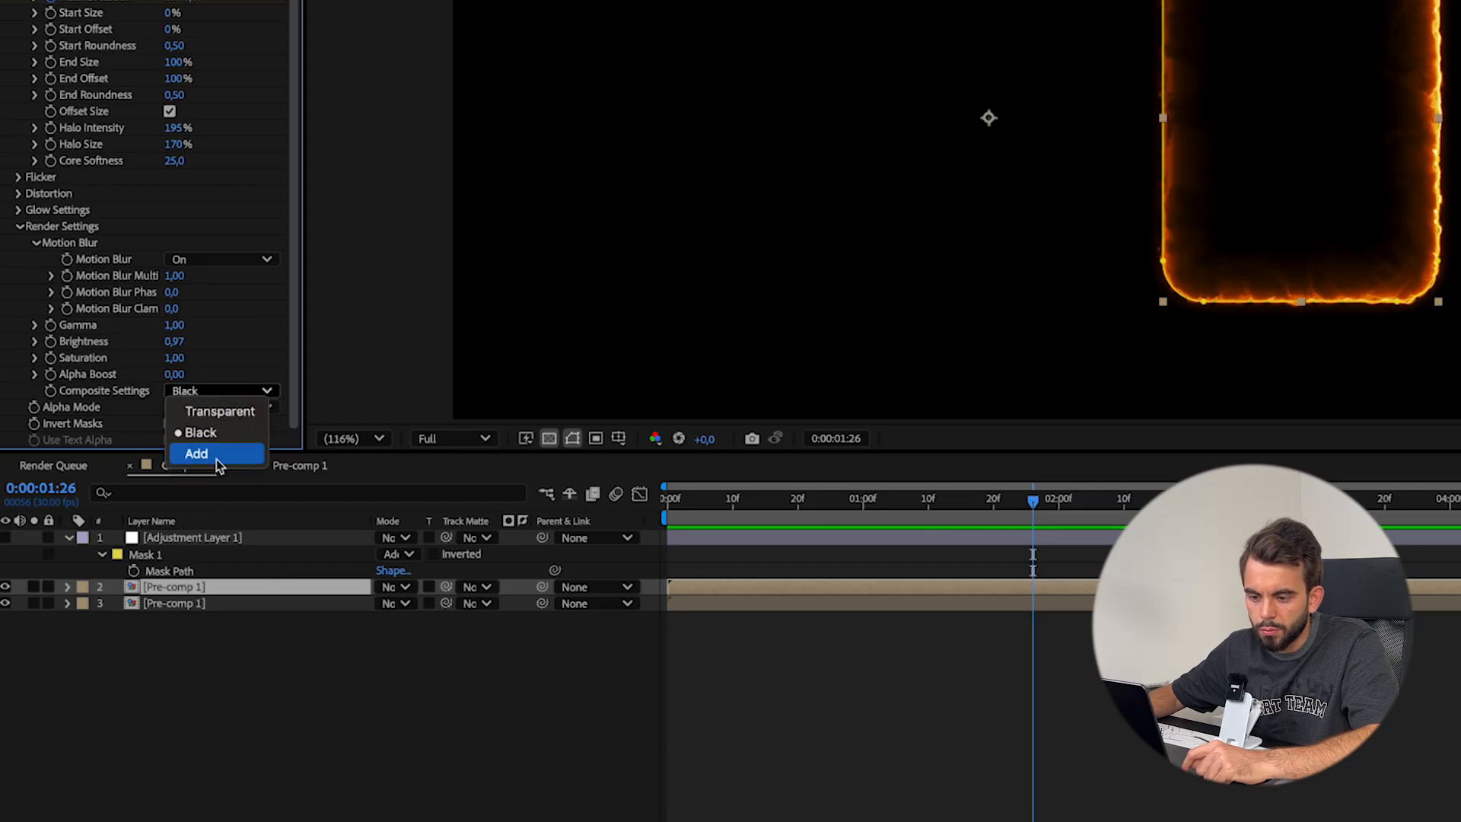
{"action": "left_click", "coordinate": [214, 412]}
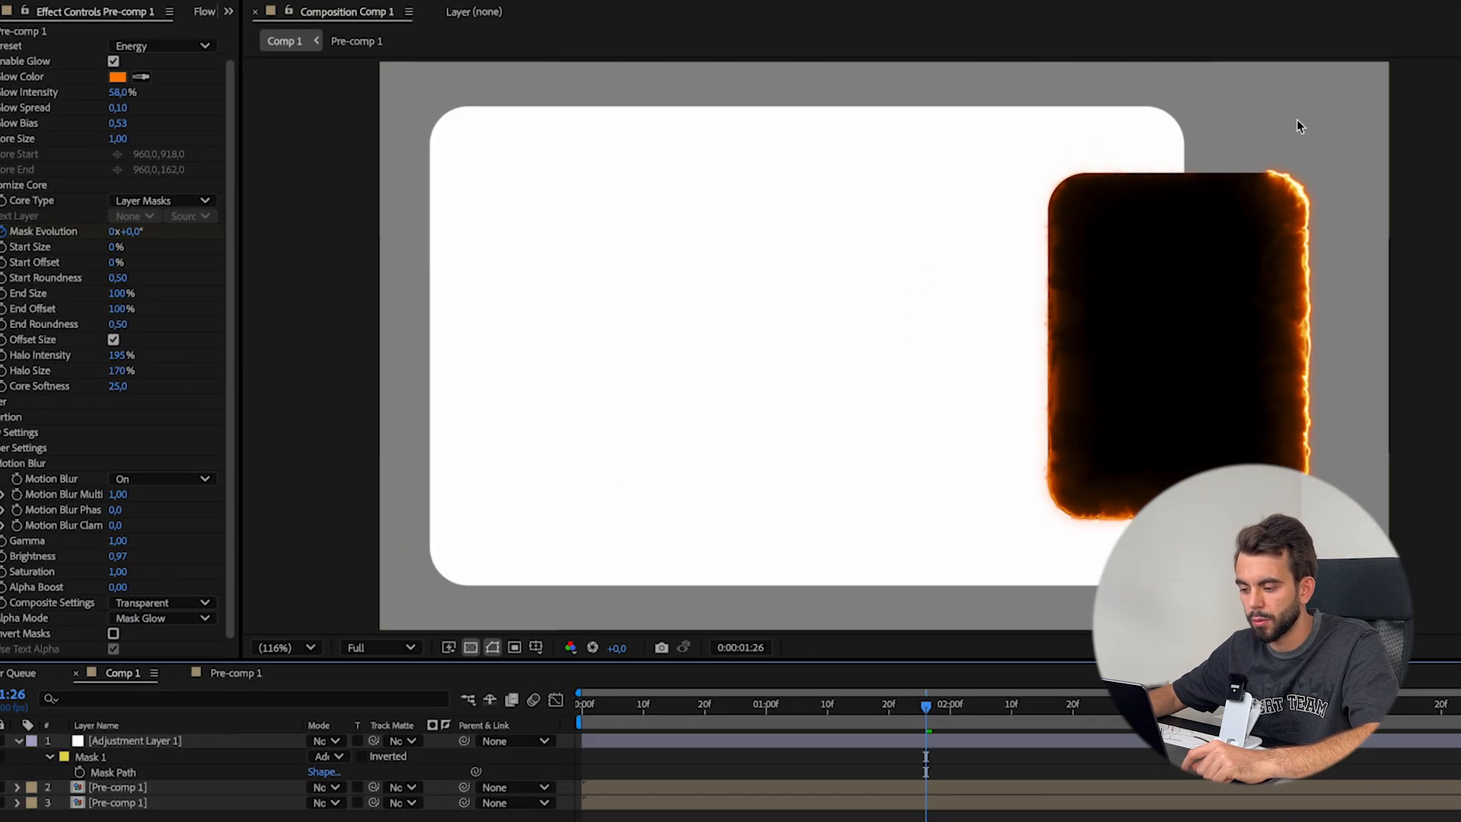
Compare the glow edges of the adjustment layer and the upper Pre-comp 1 up close by toggling each layer's visibility
{"action": "scroll", "coordinate": [1297, 120], "scroll_direction": "up", "scroll_amount": 1}
{"action": "mouse_move", "coordinate": [1248, 205]}
{"action": "left_mouse_down"}
{"action": "mouse_move", "coordinate": [1078, 222]}
{"action": "mouse_move", "coordinate": [738, 167]}
{"action": "left_mouse_up"}
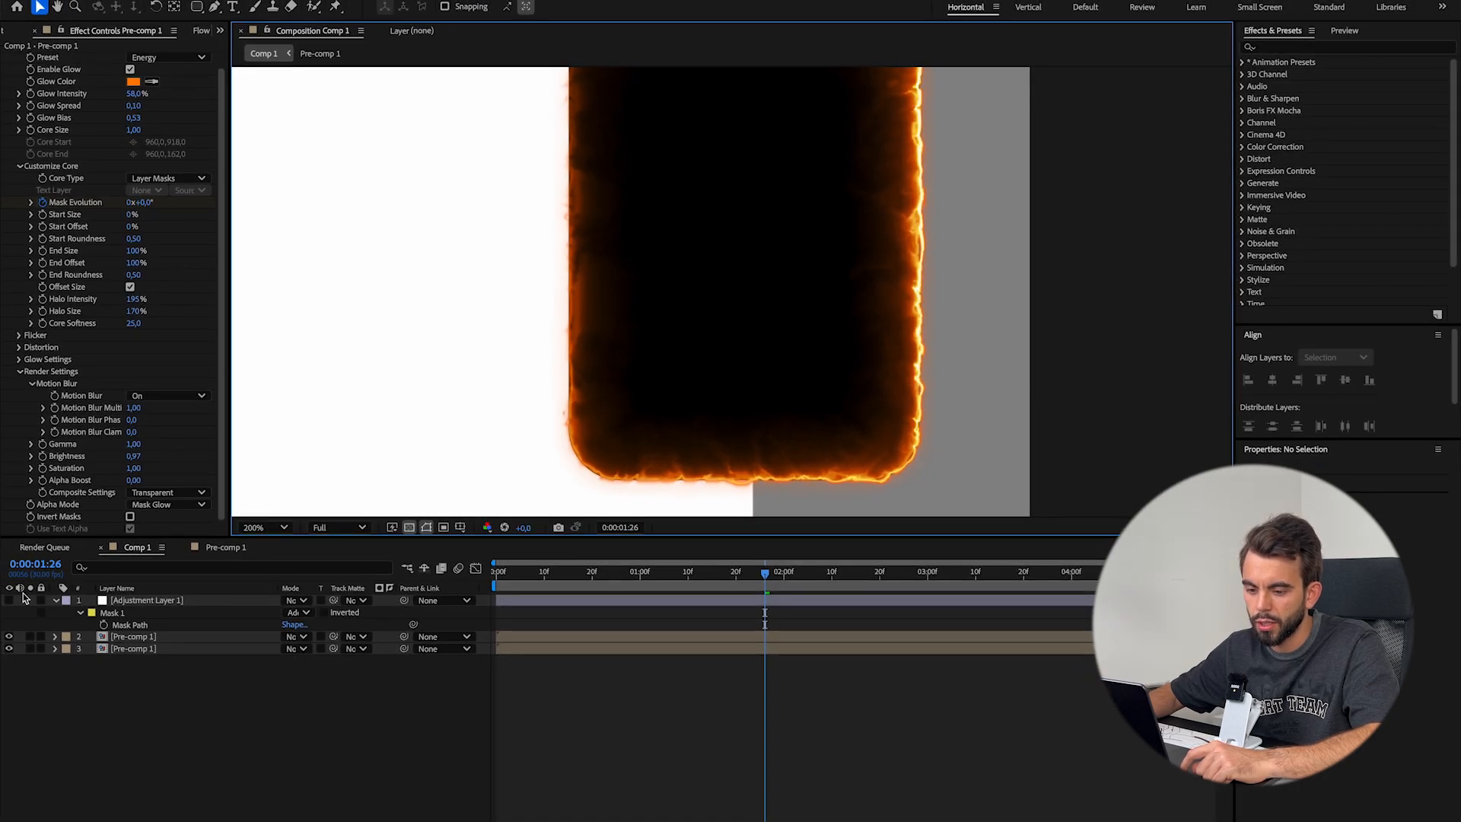
{"action": "left_click", "coordinate": [9, 637]}
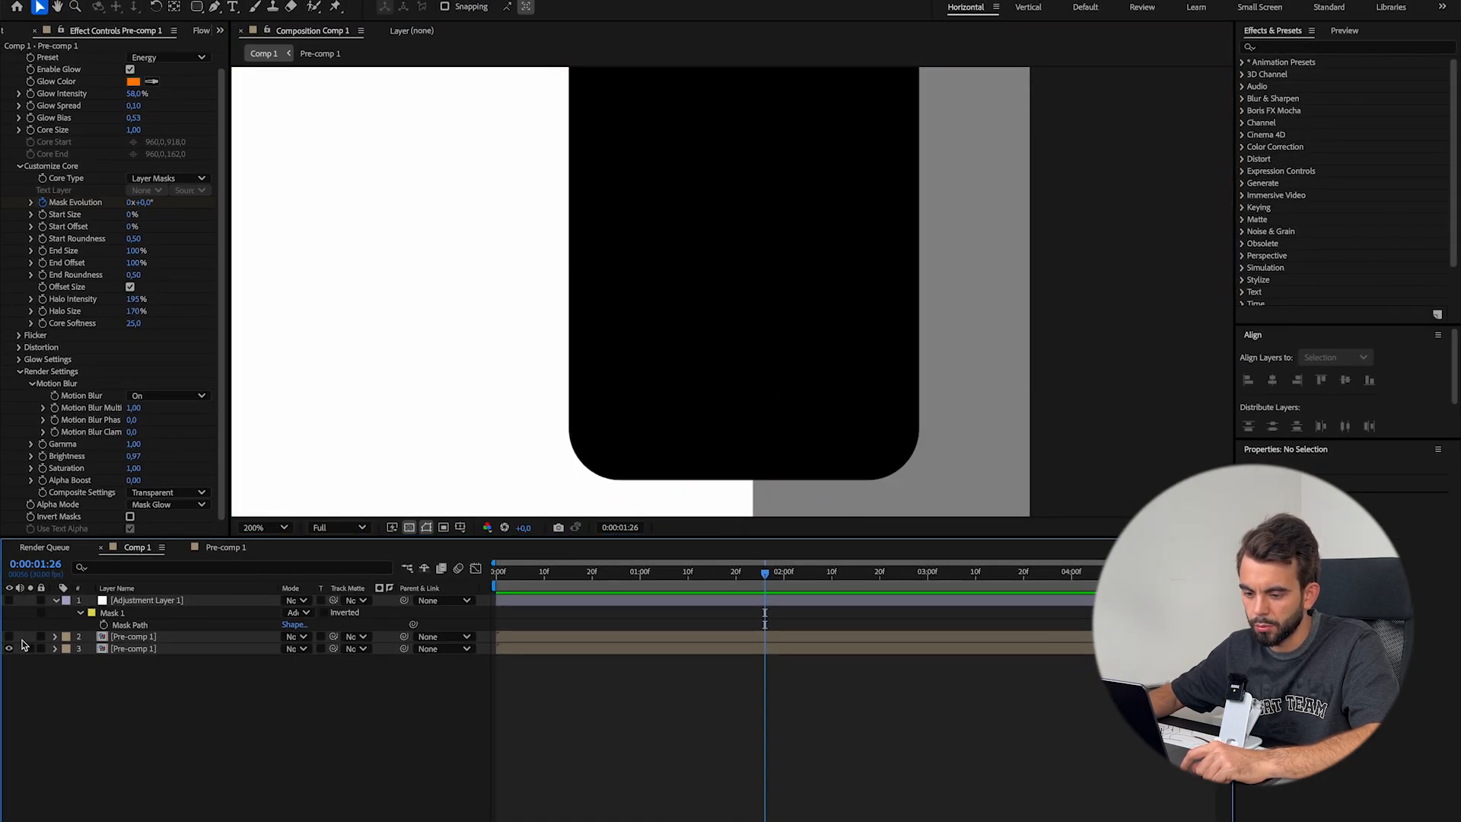
{"action": "left_click", "coordinate": [9, 600]}
{"action": "left_click_drag", "start_coordinate": [910, 280], "coordinate": [889, 491]}
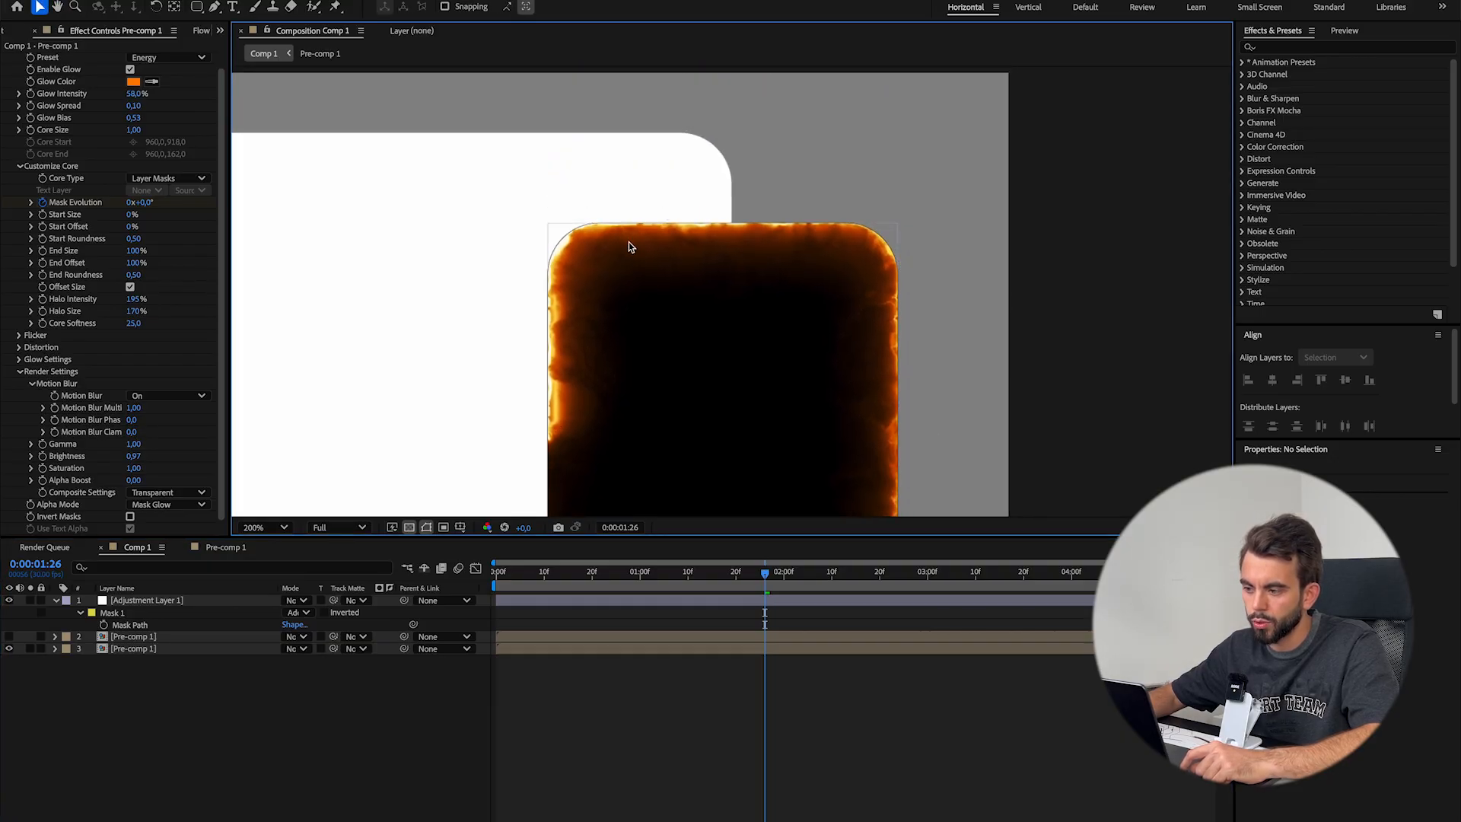
{"action": "left_click_drag", "start_coordinate": [921, 495], "coordinate": [896, 137]}
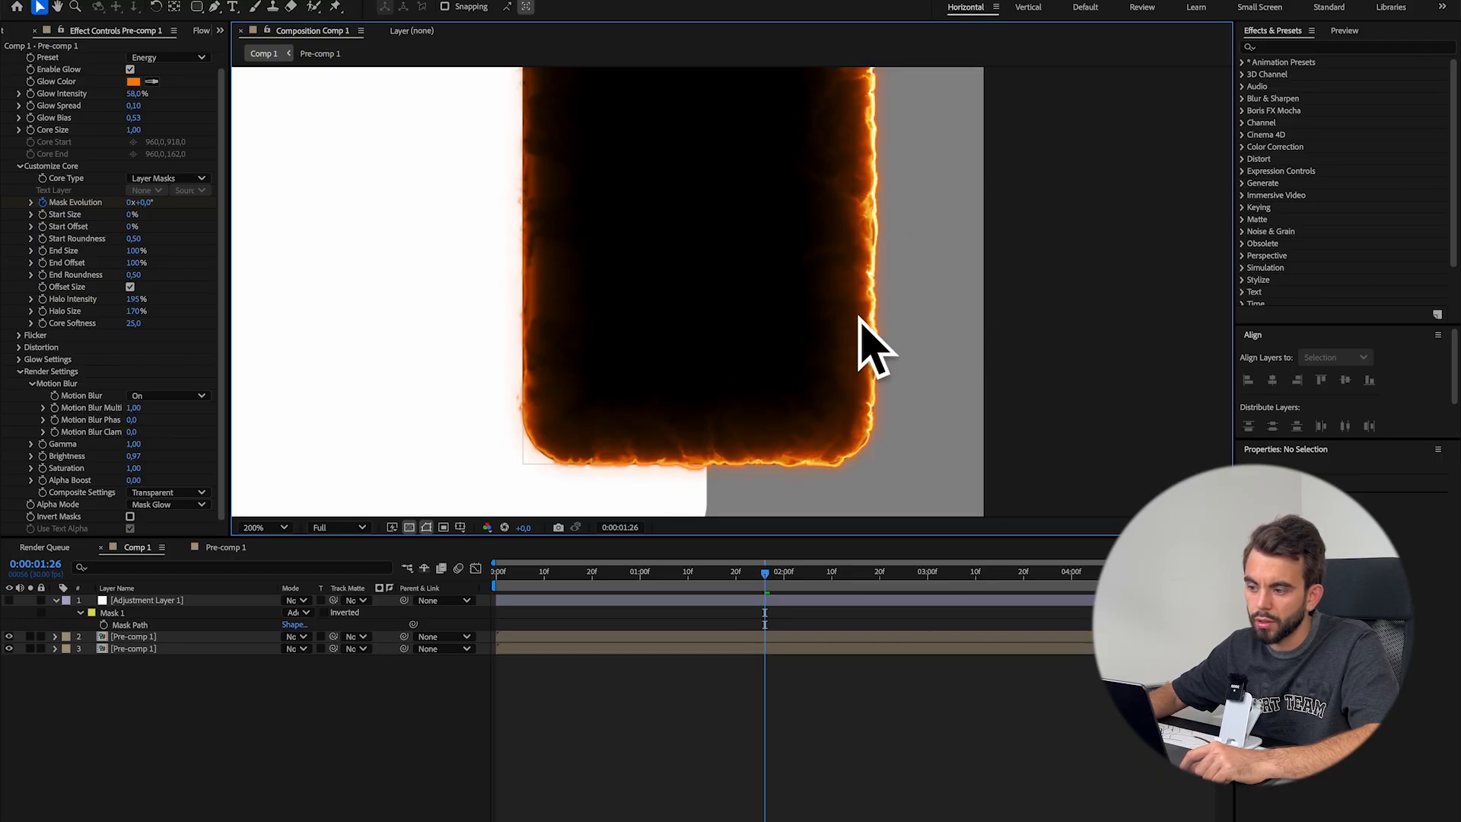
{"action": "left_click_drag", "start_coordinate": [890, 242], "coordinate": [918, 564]}
{"action": "scroll", "coordinate": [869, 210], "scroll_direction": "up", "scroll_amount": 1}
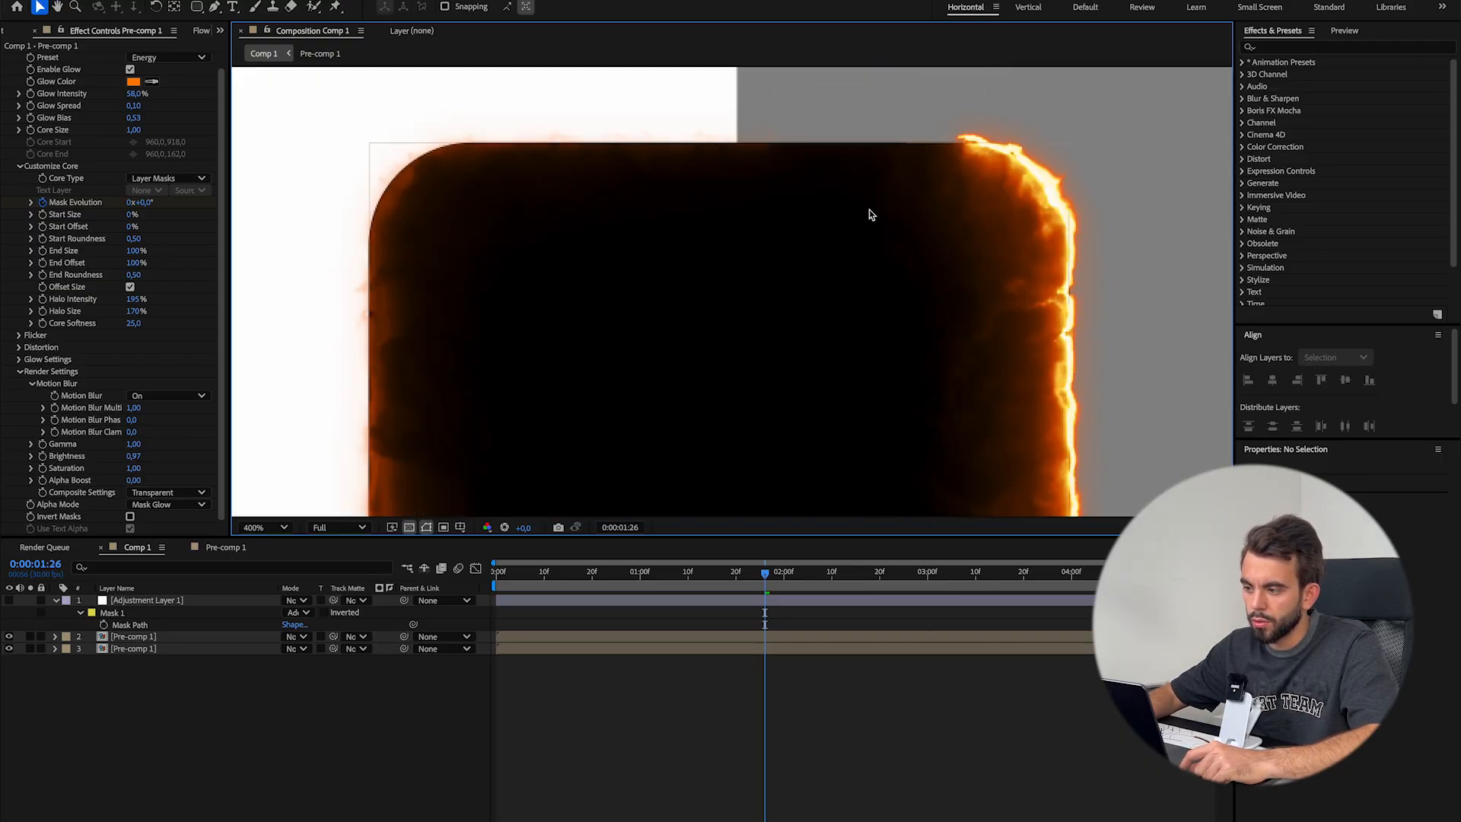
{"action": "left_click_drag", "start_coordinate": [974, 183], "coordinate": [786, 265]}
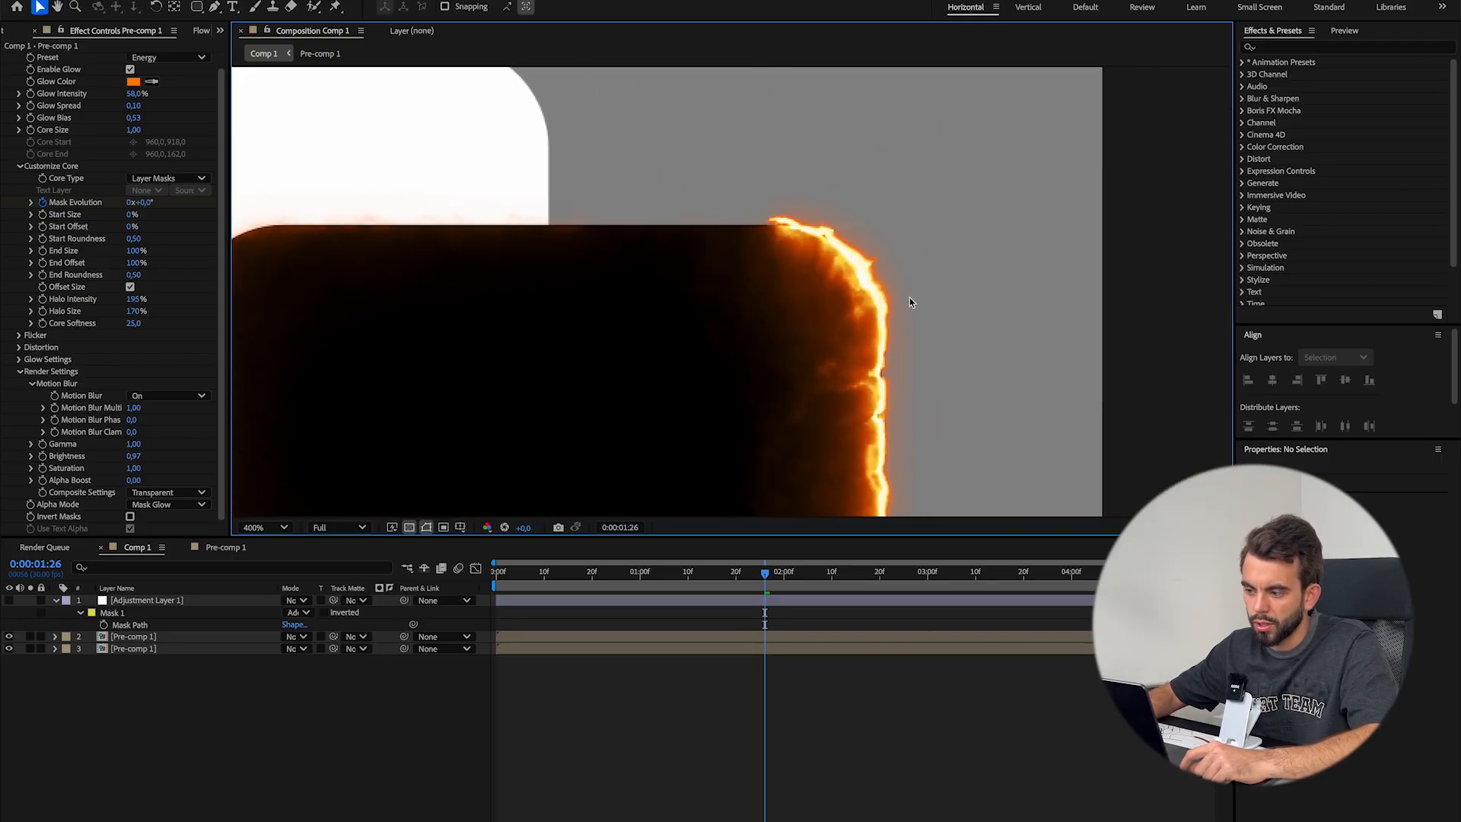
{"action": "scroll", "coordinate": [910, 302], "scroll_direction": "down", "scroll_amount": 1}
Try Saber's Meteor preset on the upper Pre-comp 1 layer and switch it to the Neon preset
{"action": "left_click", "coordinate": [168, 57]}
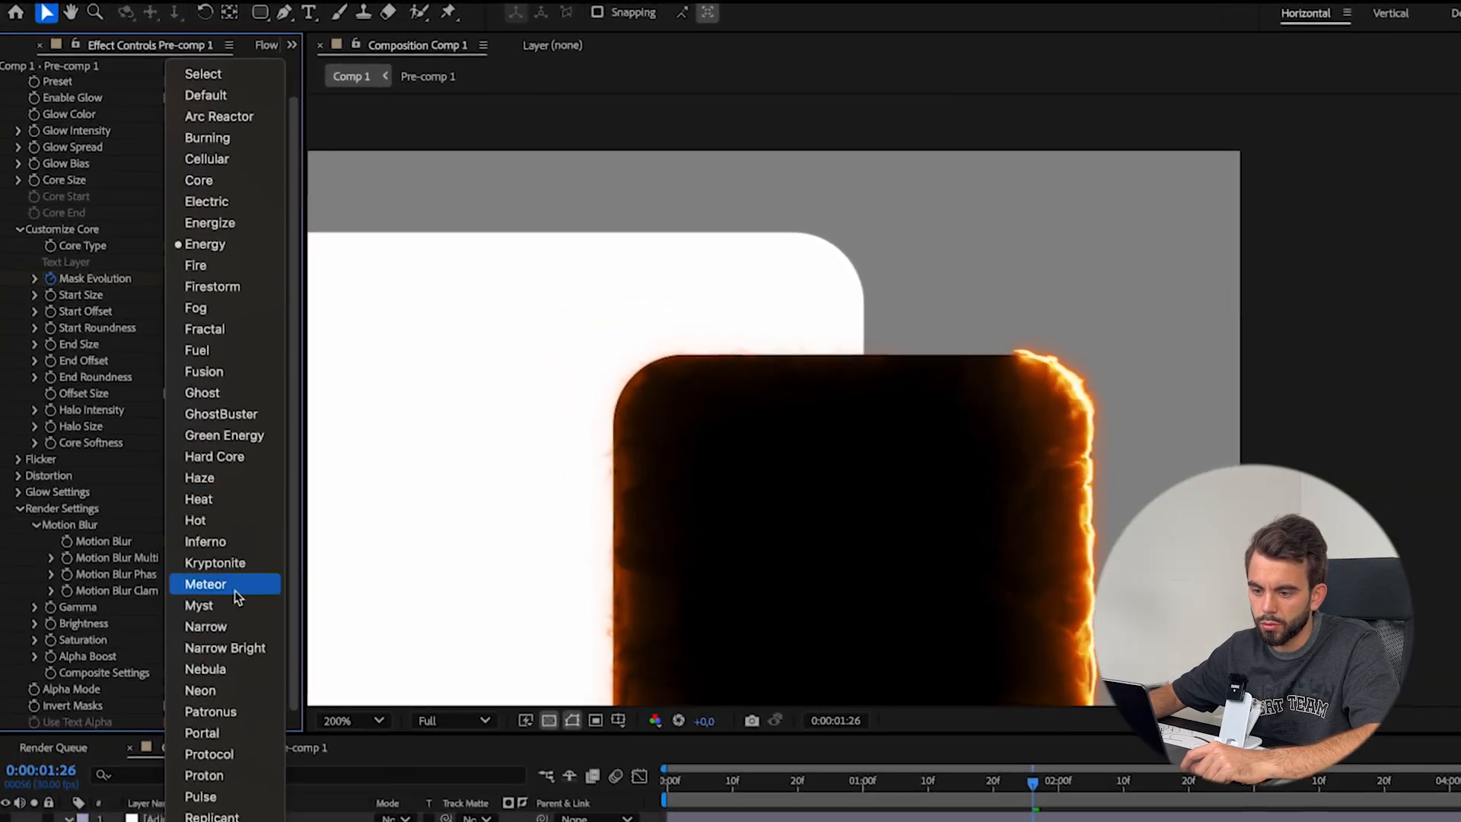
{"action": "left_click", "coordinate": [225, 522]}
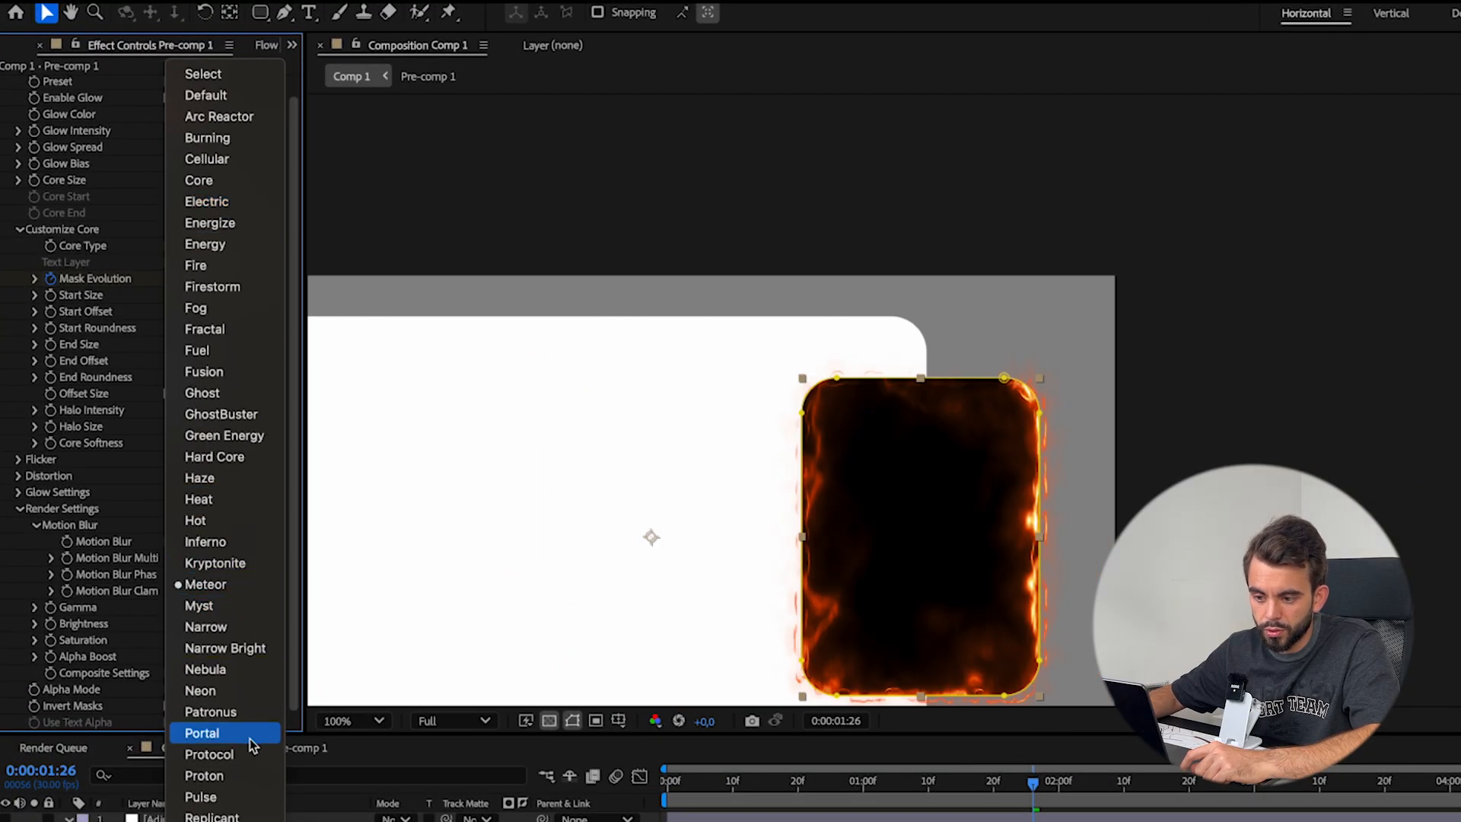
{"action": "left_click", "coordinate": [201, 690]}
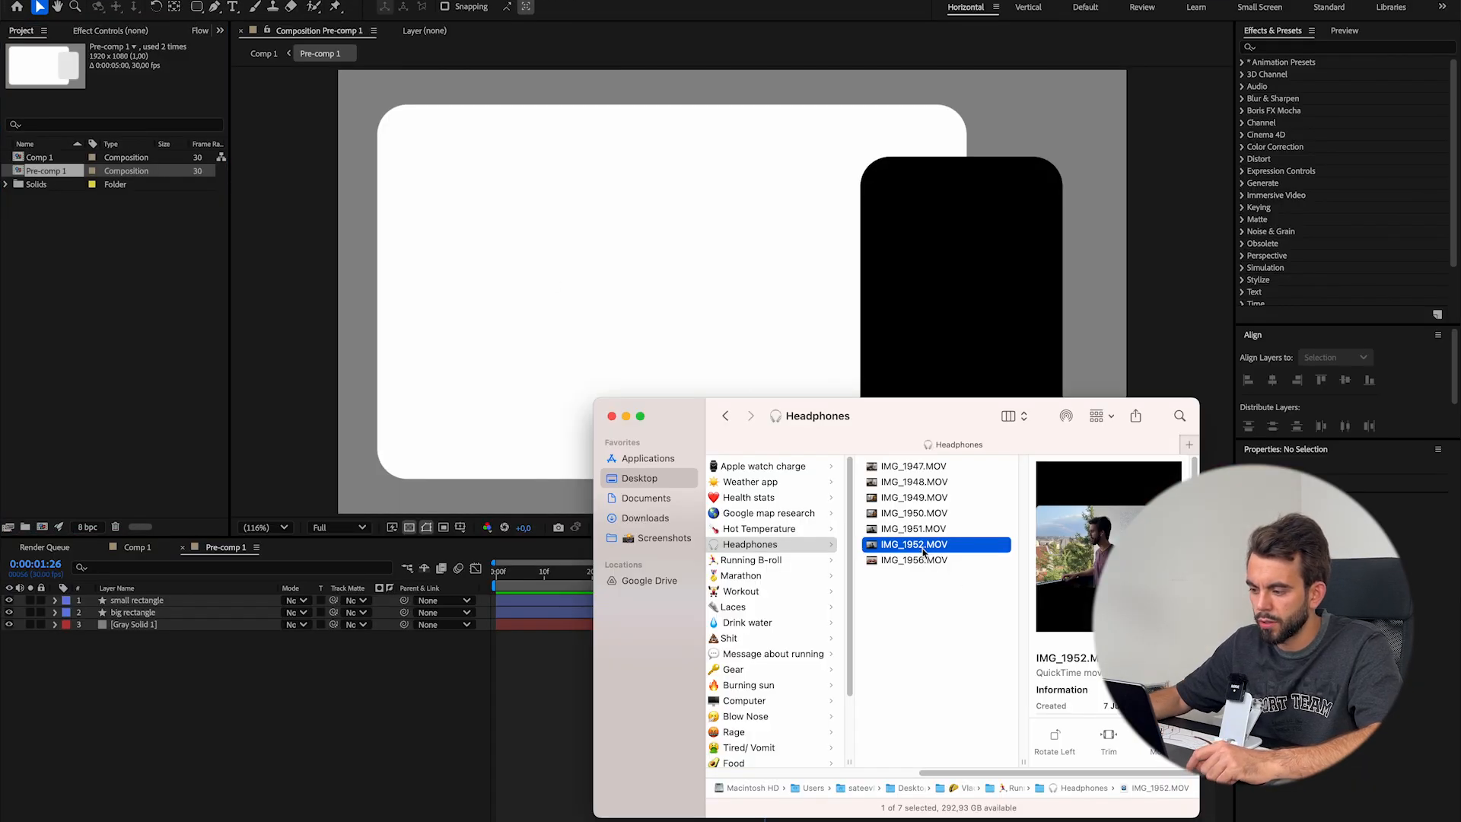
Add IMG_1952.MOV above the small rectangle layer inside Pre-comp 1 and use the small rectangle as its track matte
{"action": "left_click_drag", "start_coordinate": [913, 544], "coordinate": [229, 395]}
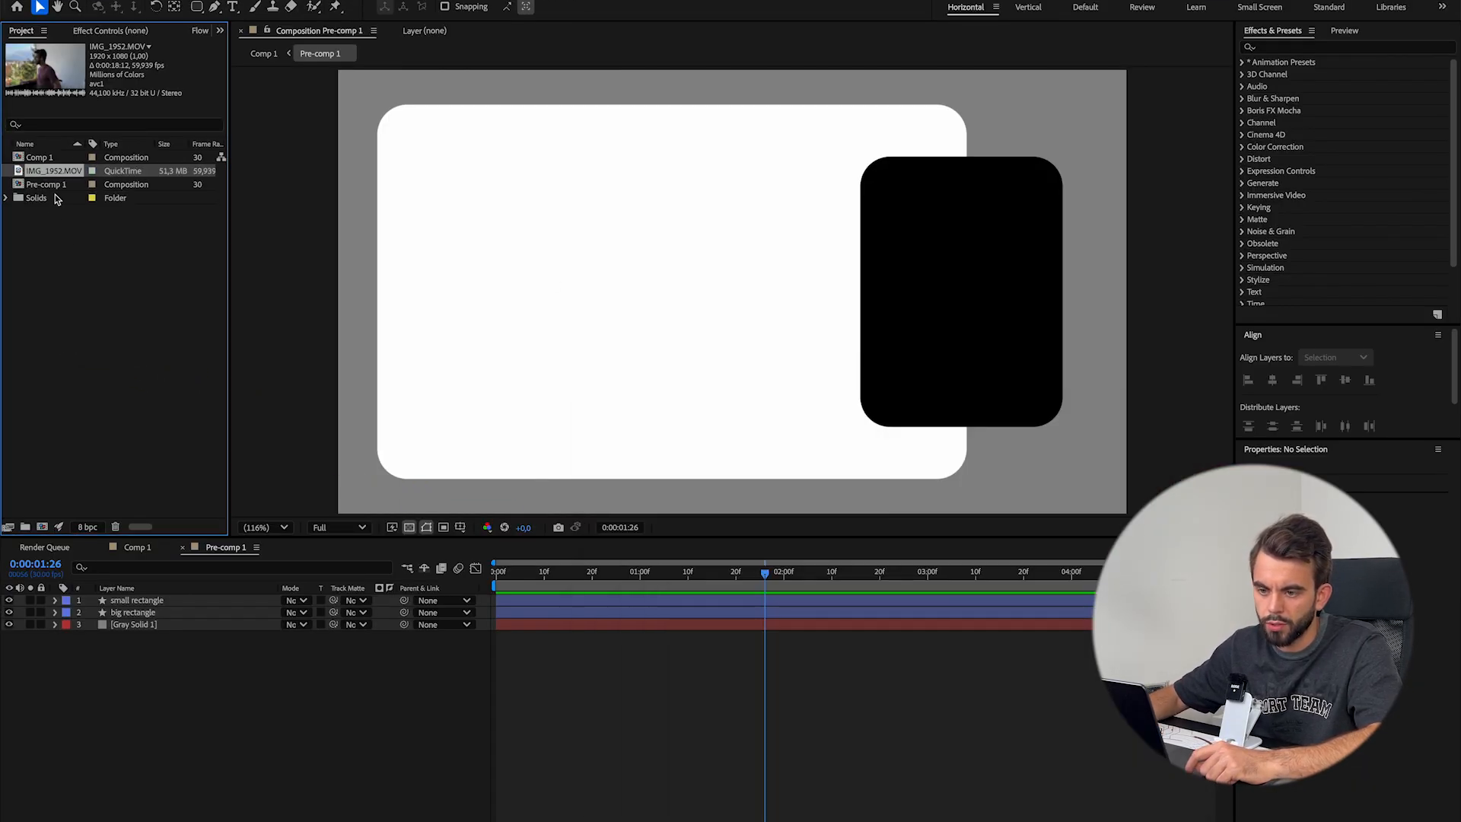
{"action": "left_click_drag", "start_coordinate": [59, 175], "coordinate": [153, 603]}
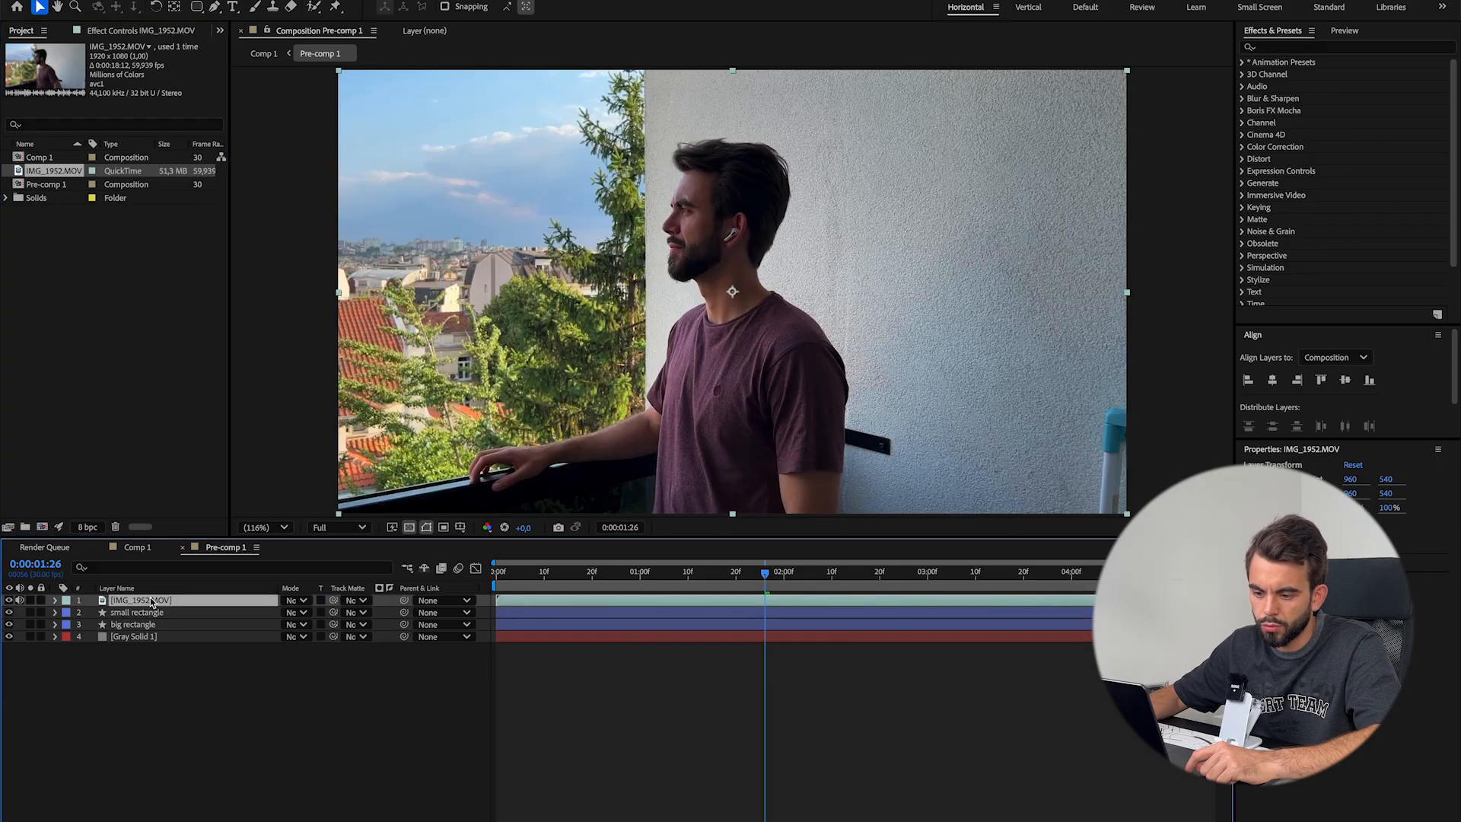
{"action": "left_click_drag", "start_coordinate": [333, 600], "coordinate": [196, 618]}
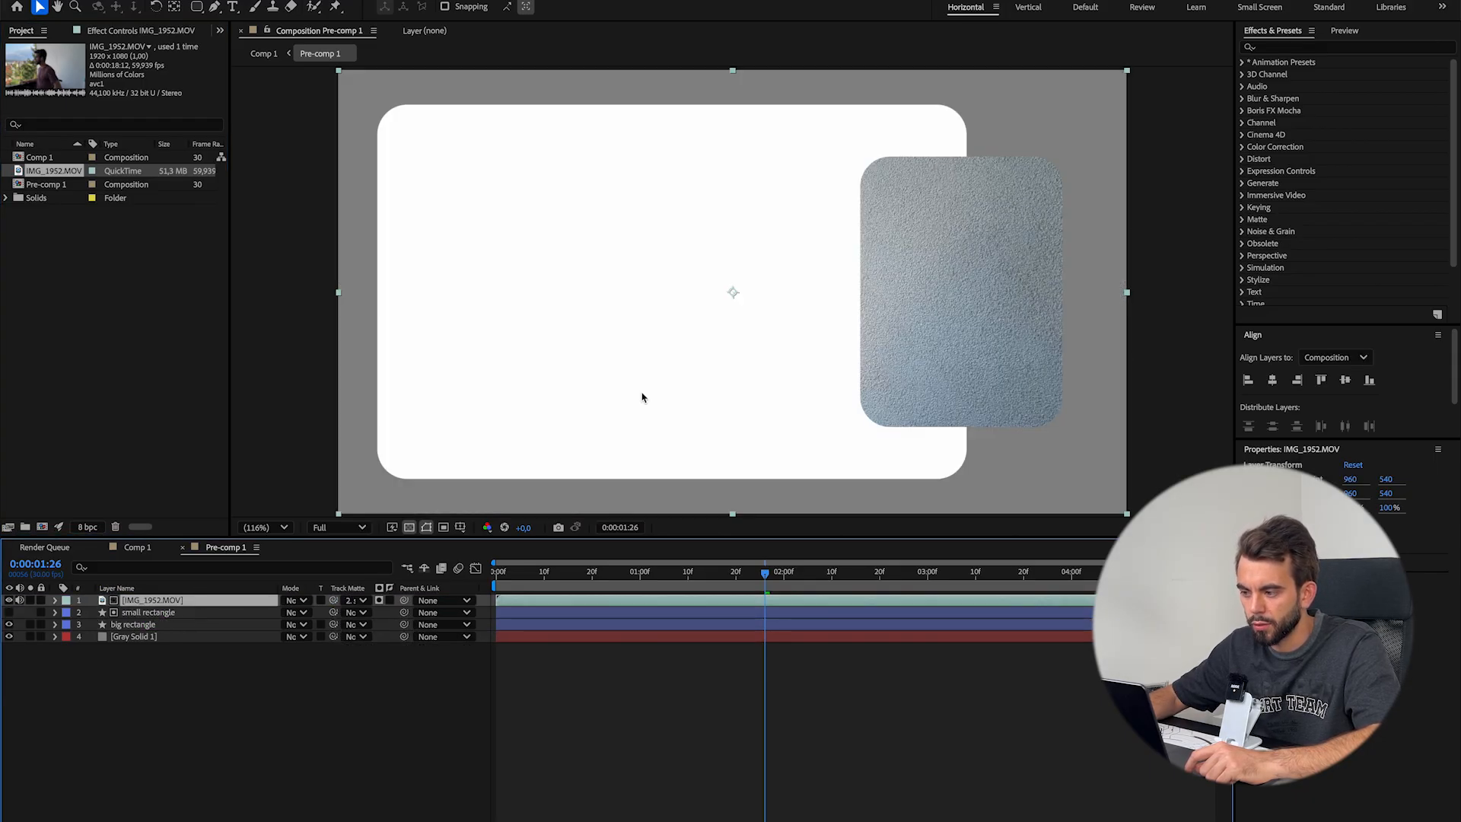
Scale IMG_1952.MOV to 64% and set its X position to 1553 to frame the subject within the small rectangle, and preview it
{"action": "key", "text": "s"}
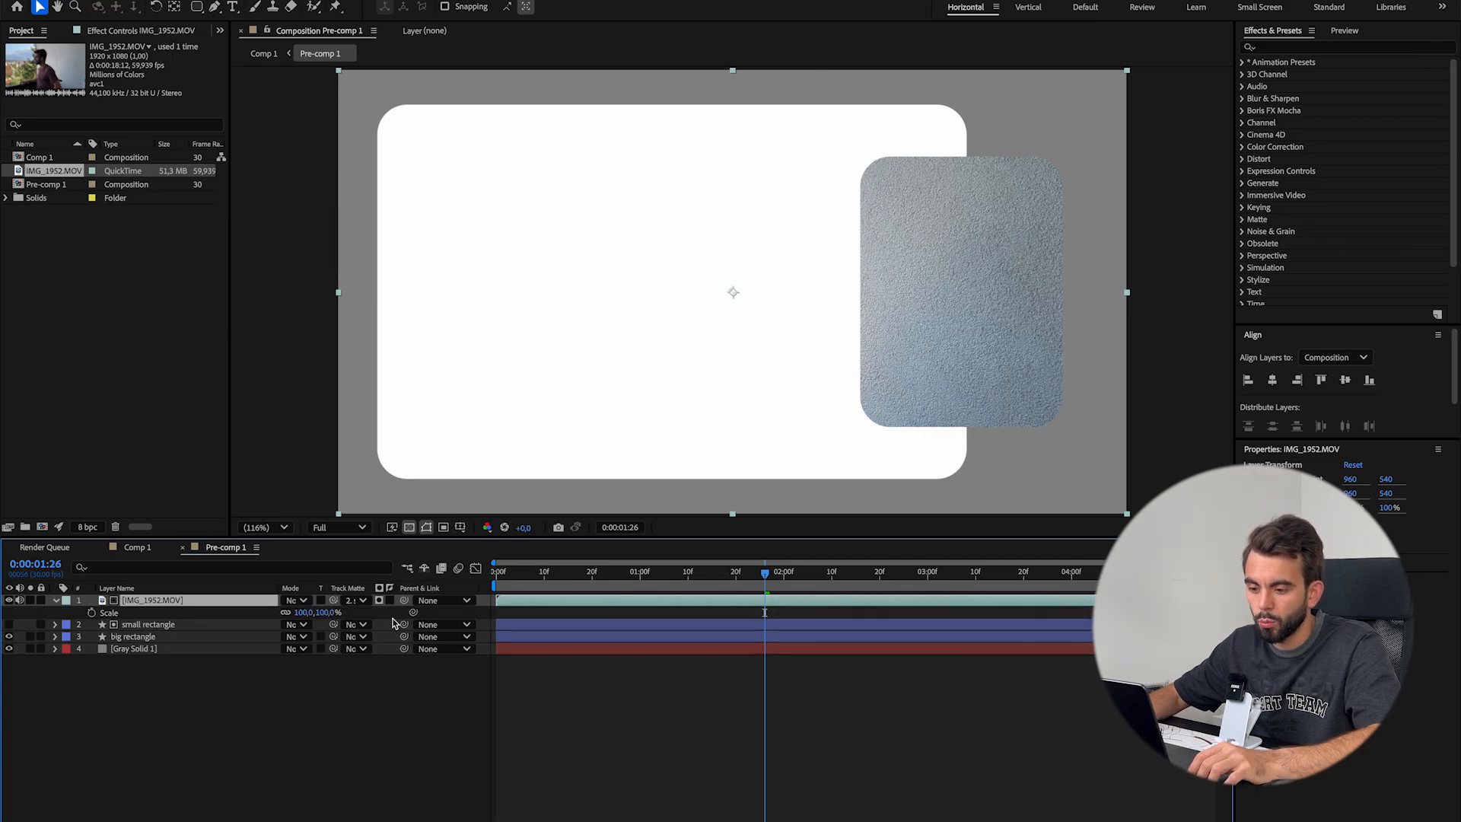
{"action": "left_click_drag", "start_coordinate": [295, 614], "coordinate": [268, 615]}
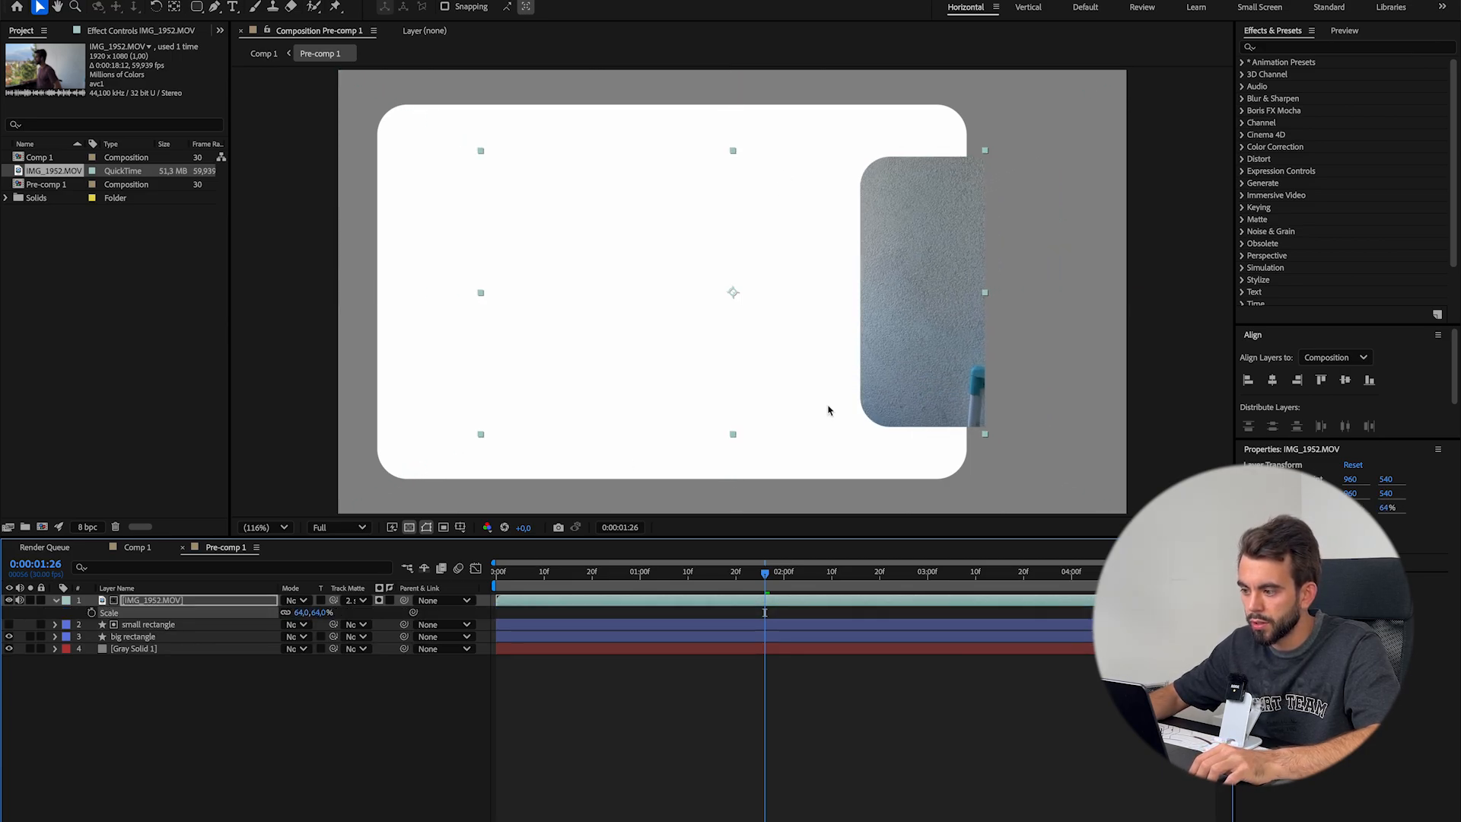
{"action": "left_click", "coordinate": [234, 603]}
{"action": "key", "text": "p"}
{"action": "left_click_drag", "start_coordinate": [294, 613], "coordinate": [712, 606]}
{"action": "key", "text": "space"}
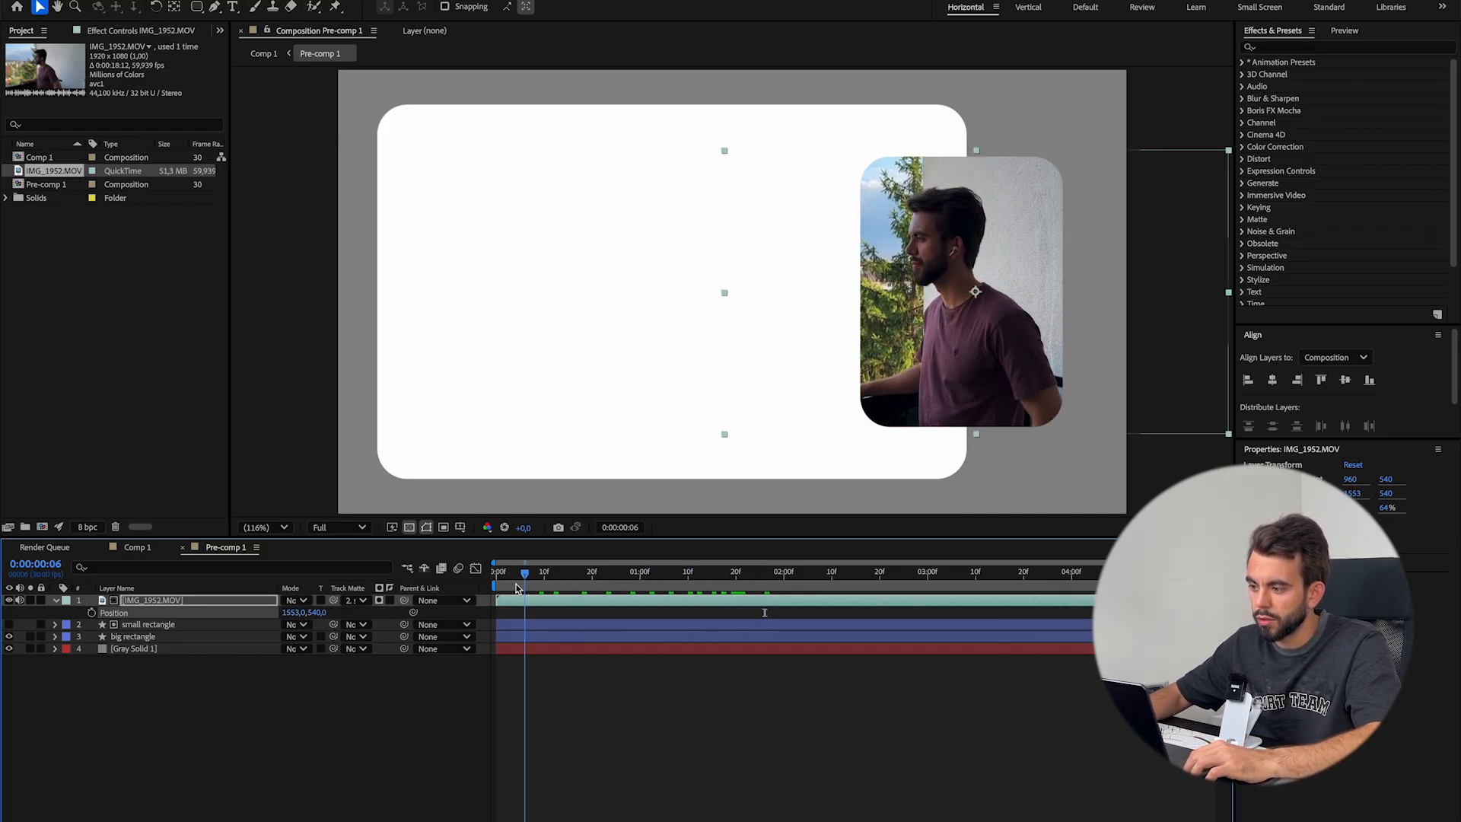
In Comp 1, preview the glow and move the upper Pre-comp 1's Saber Mask Evolution keyframe to about 0:00:03:19
{"action": "left_click", "coordinate": [137, 549]}
{"action": "key", "text": "space"}
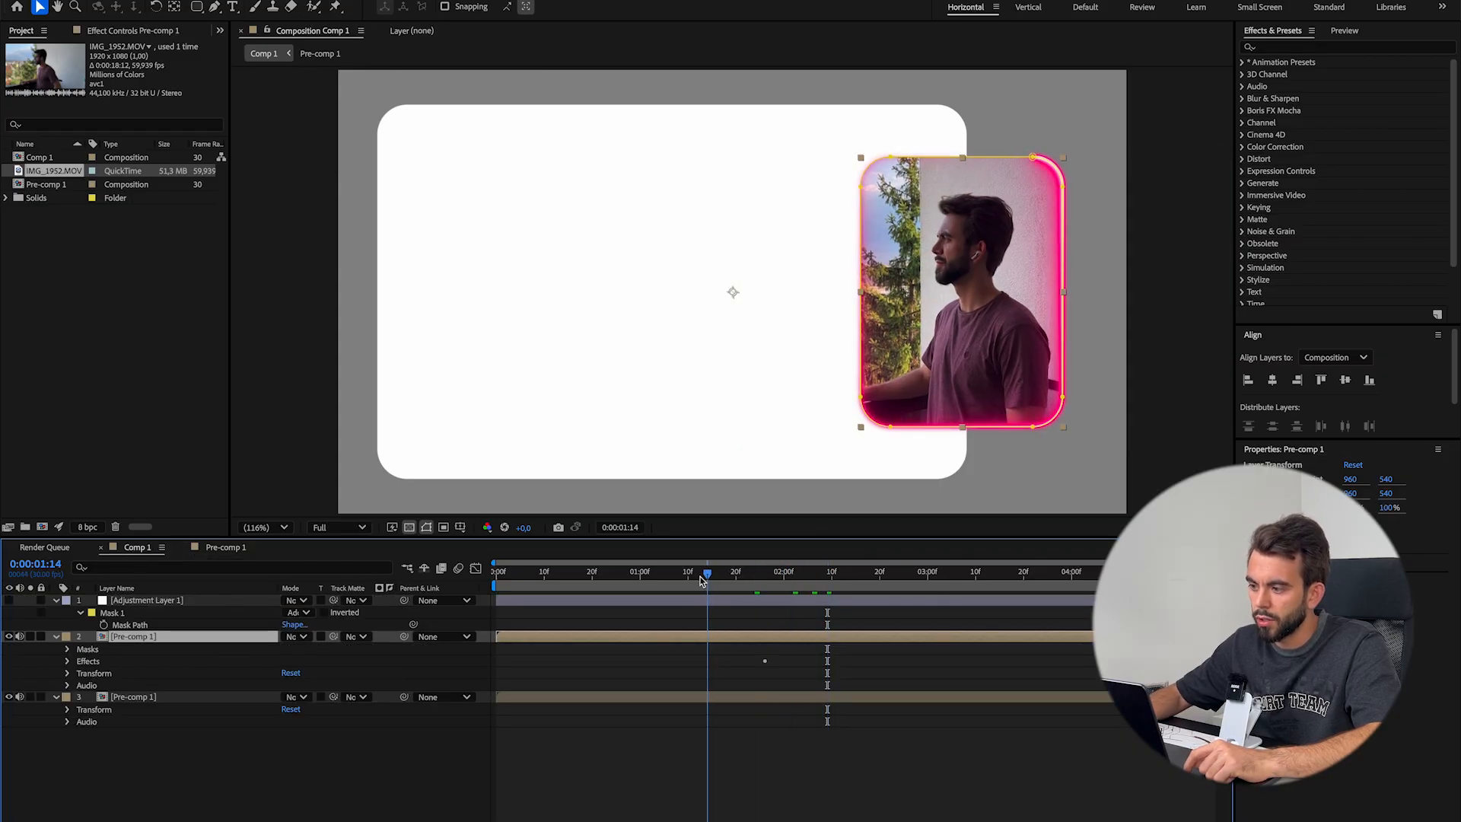
{"action": "left_click", "coordinate": [759, 653]}
{"action": "left_click", "coordinate": [777, 640]}
{"action": "left_click_drag", "start_coordinate": [765, 661], "coordinate": [771, 661]}
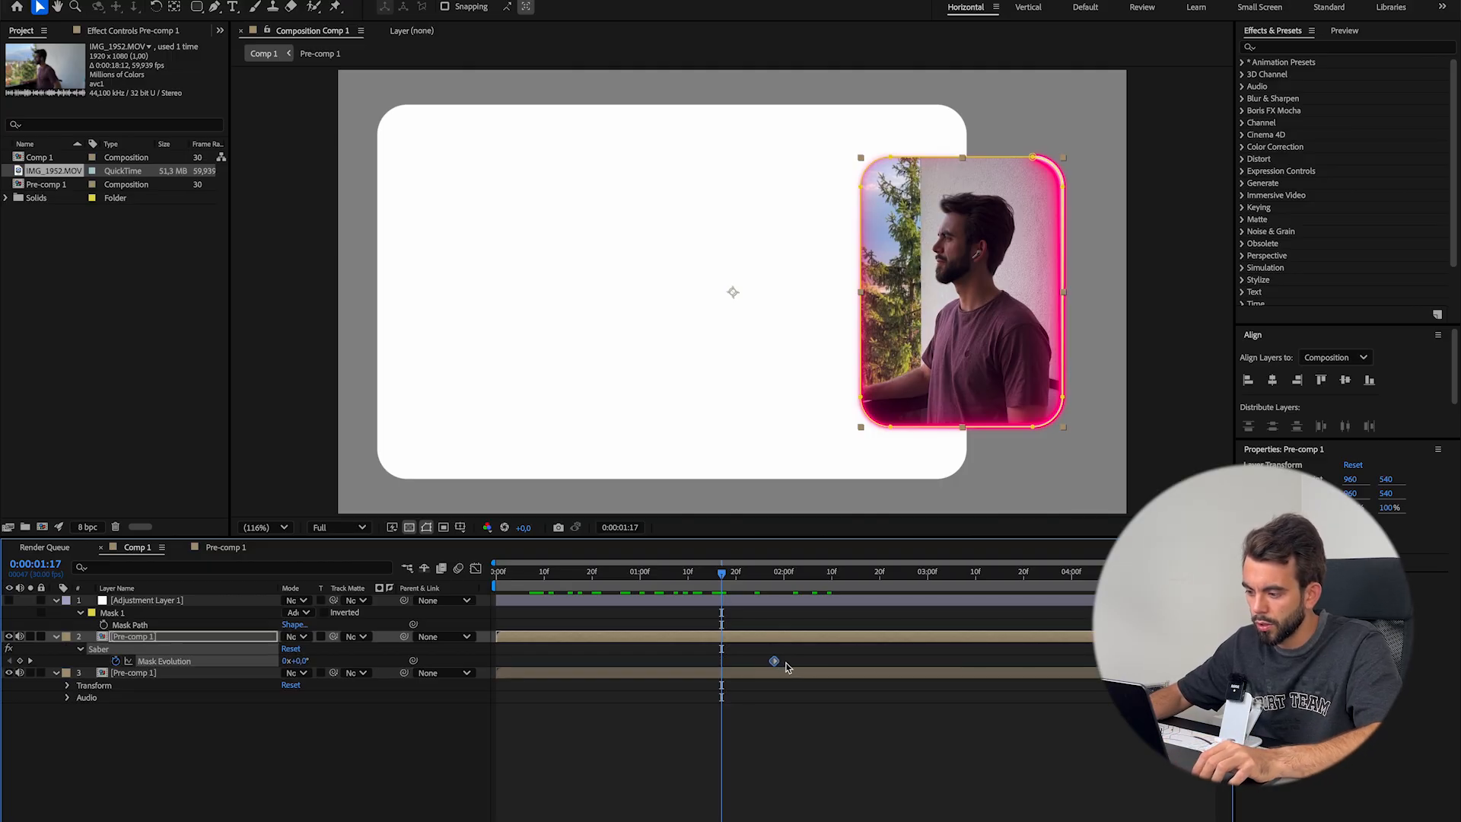
{"action": "left_click", "coordinate": [1002, 777]}
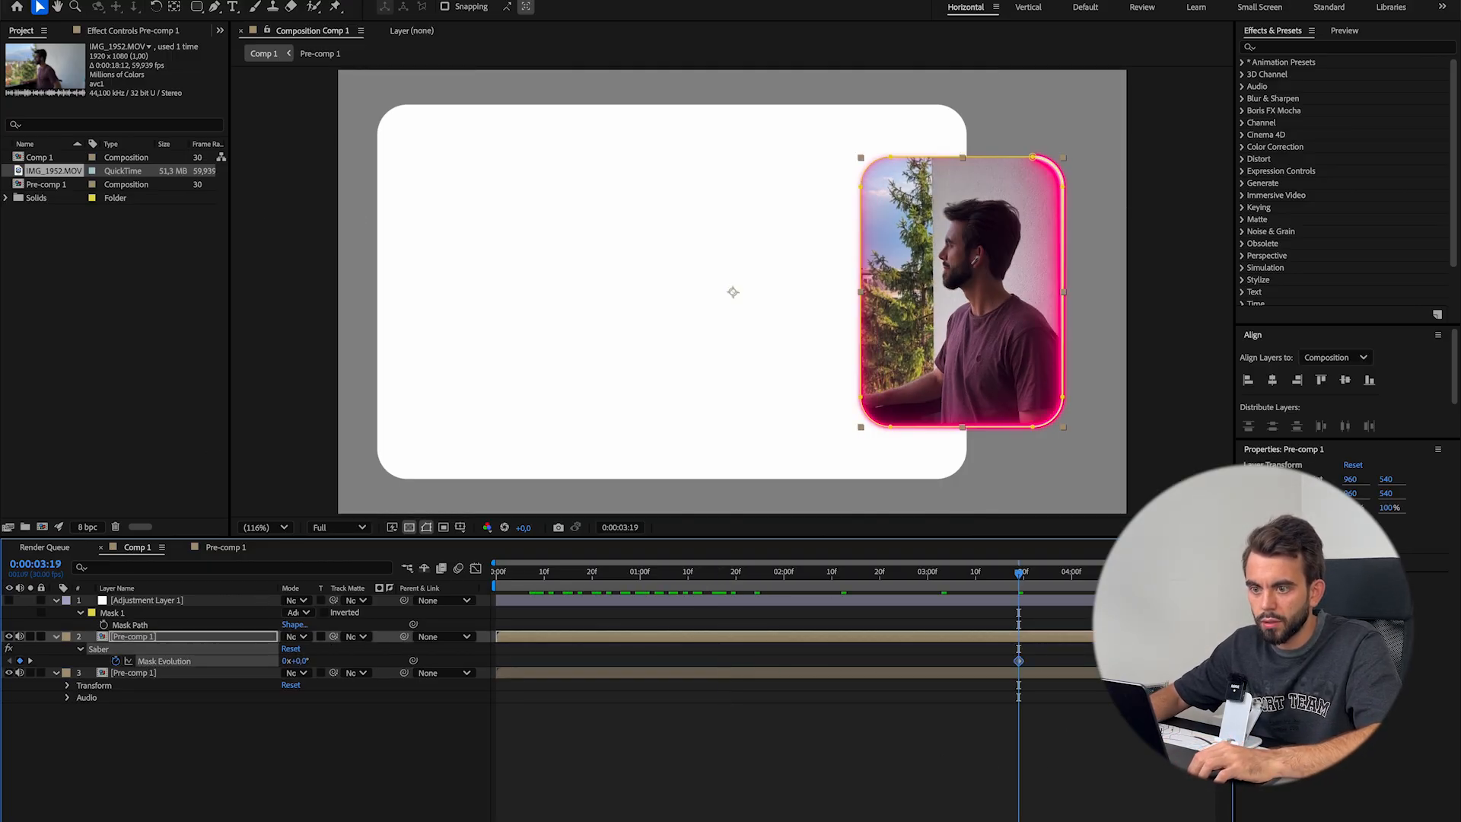
Set Saber's Mask Evolution to 252° at 0:00:03:19 and shift that keyframe further along the timeline
{"action": "left_click", "coordinate": [126, 30]}
{"action": "left_click_drag", "start_coordinate": [144, 216], "coordinate": [328, 217]}
{"action": "left_click_drag", "start_coordinate": [1019, 661], "coordinate": [1098, 661]}
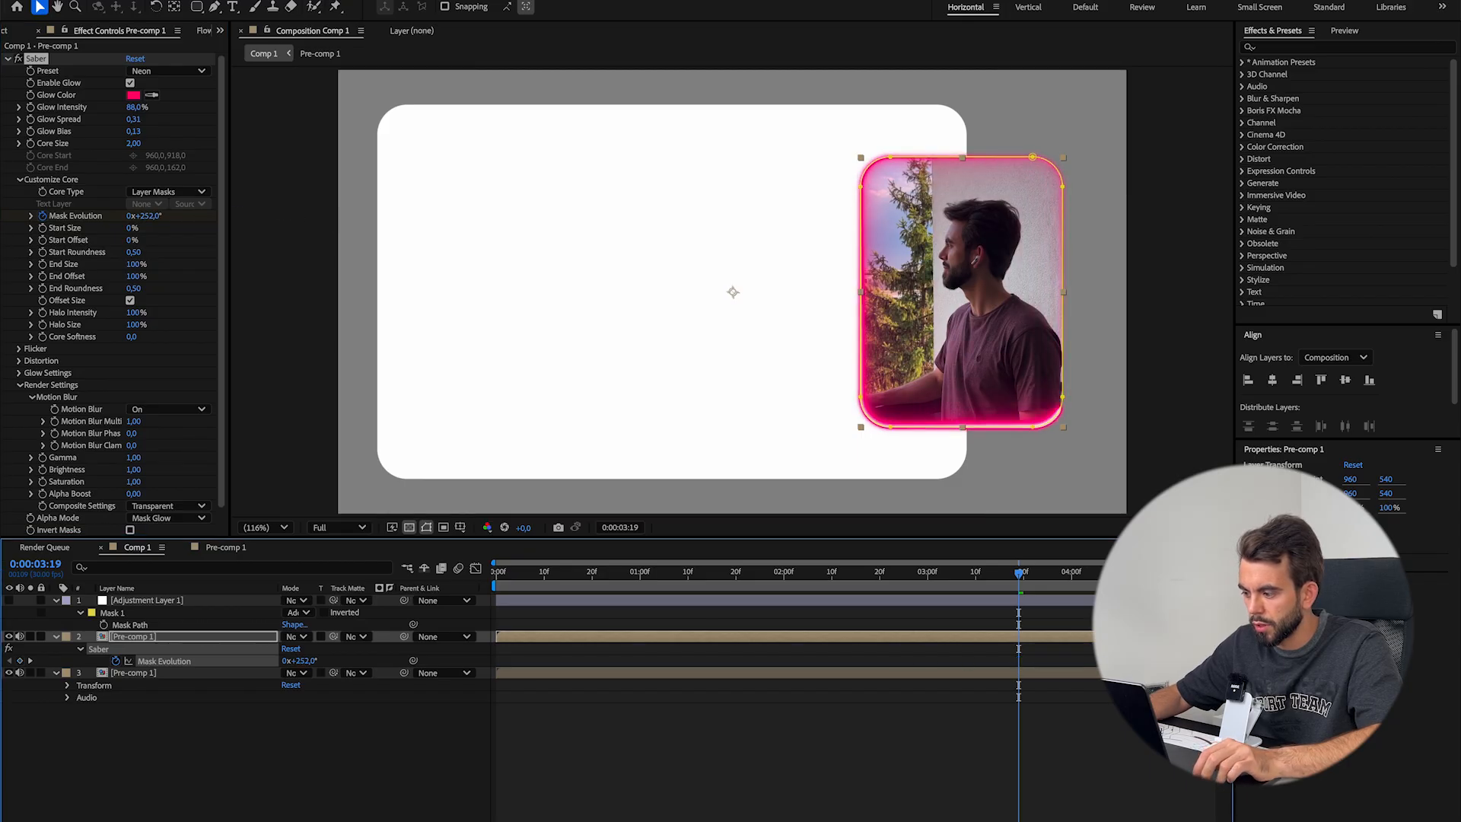
Set Mask Evolution to 0° at 0:00:00:00 on the upper Pre-comp 1 and play back the glow animation
{"action": "left_click_drag", "start_coordinate": [1021, 574], "coordinate": [490, 584]}
{"action": "left_click", "coordinate": [296, 662]}
{"action": "type", "text": "0"}
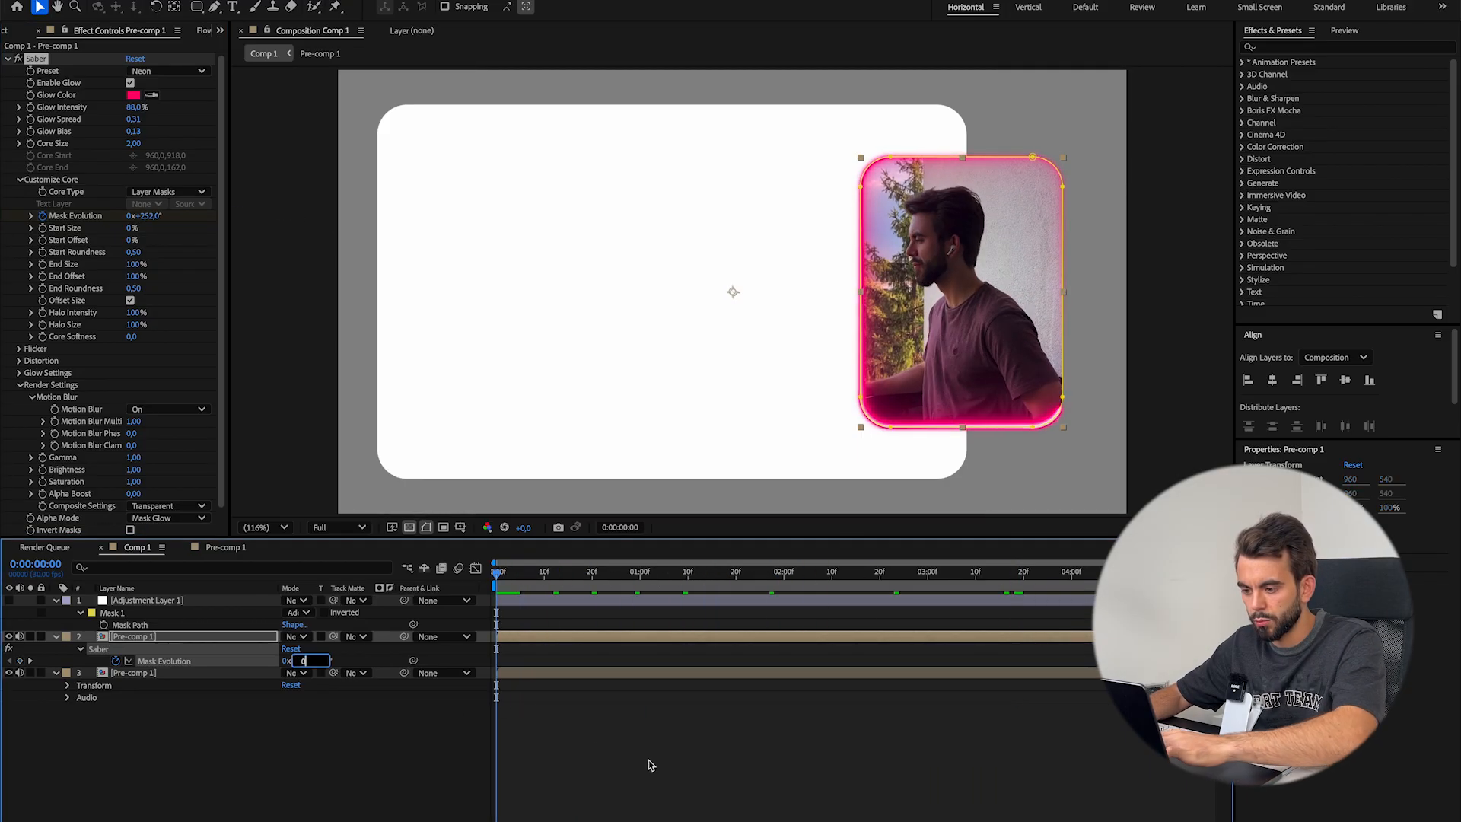
{"action": "left_click", "coordinate": [649, 758]}
{"action": "key", "text": "space"}
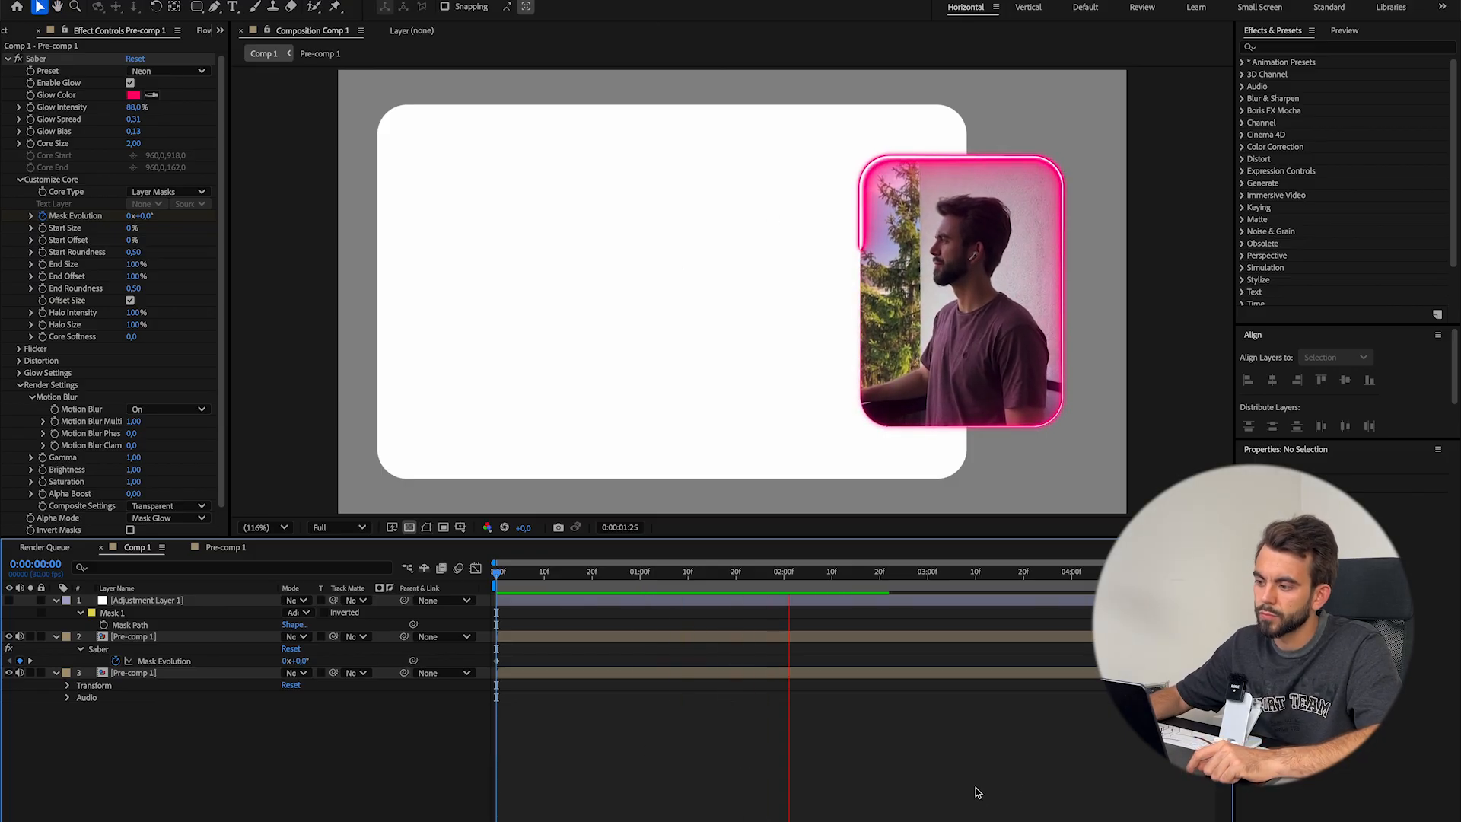
{"action": "key", "text": "space"}
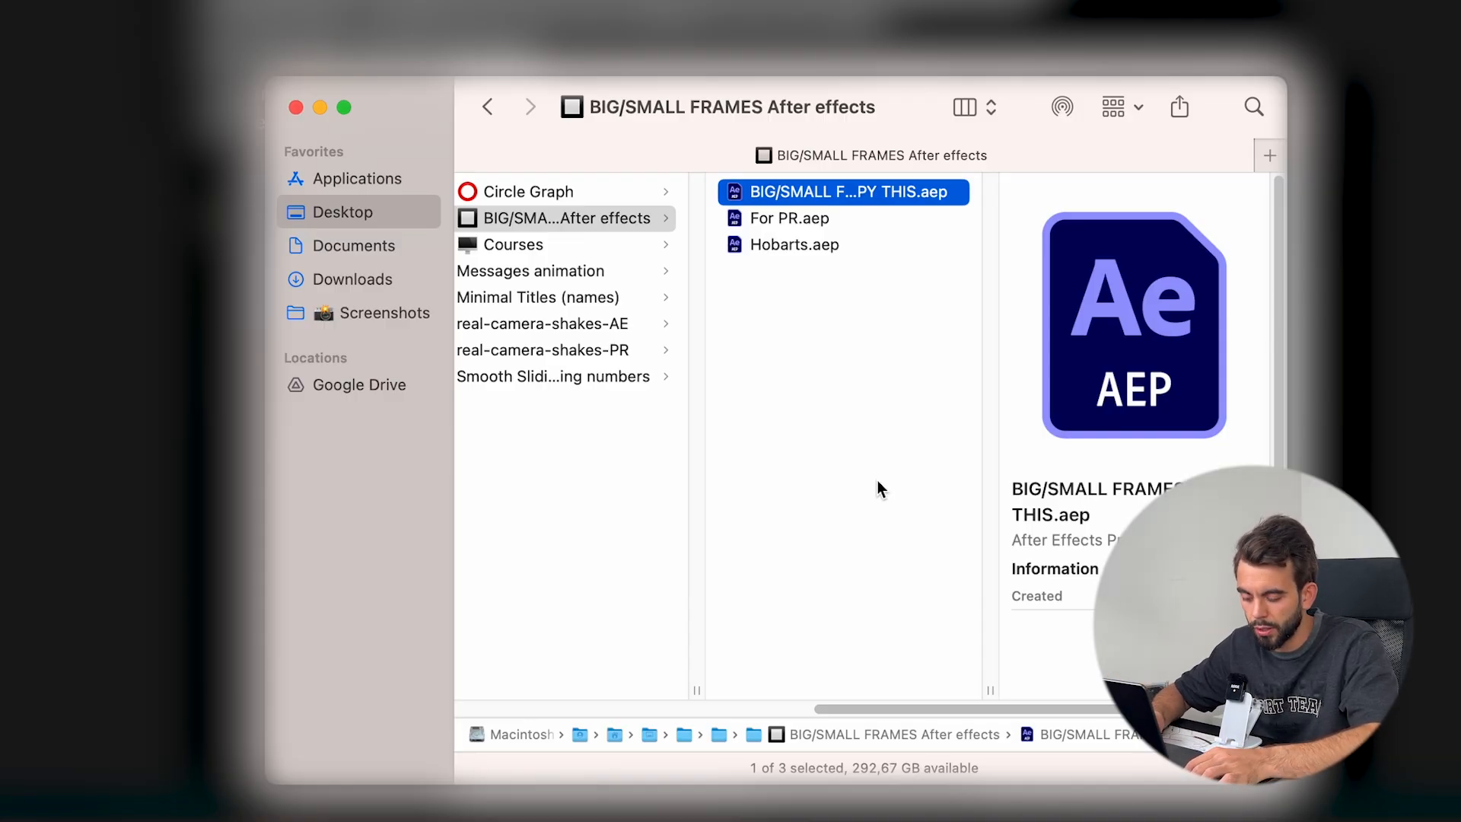
Duplicate the BIG/SMALL FRAMES COPY THIS.aep project file in Finder, and open the copy's footage composition in After Effects
{"action": "key", "text": "super+d"}
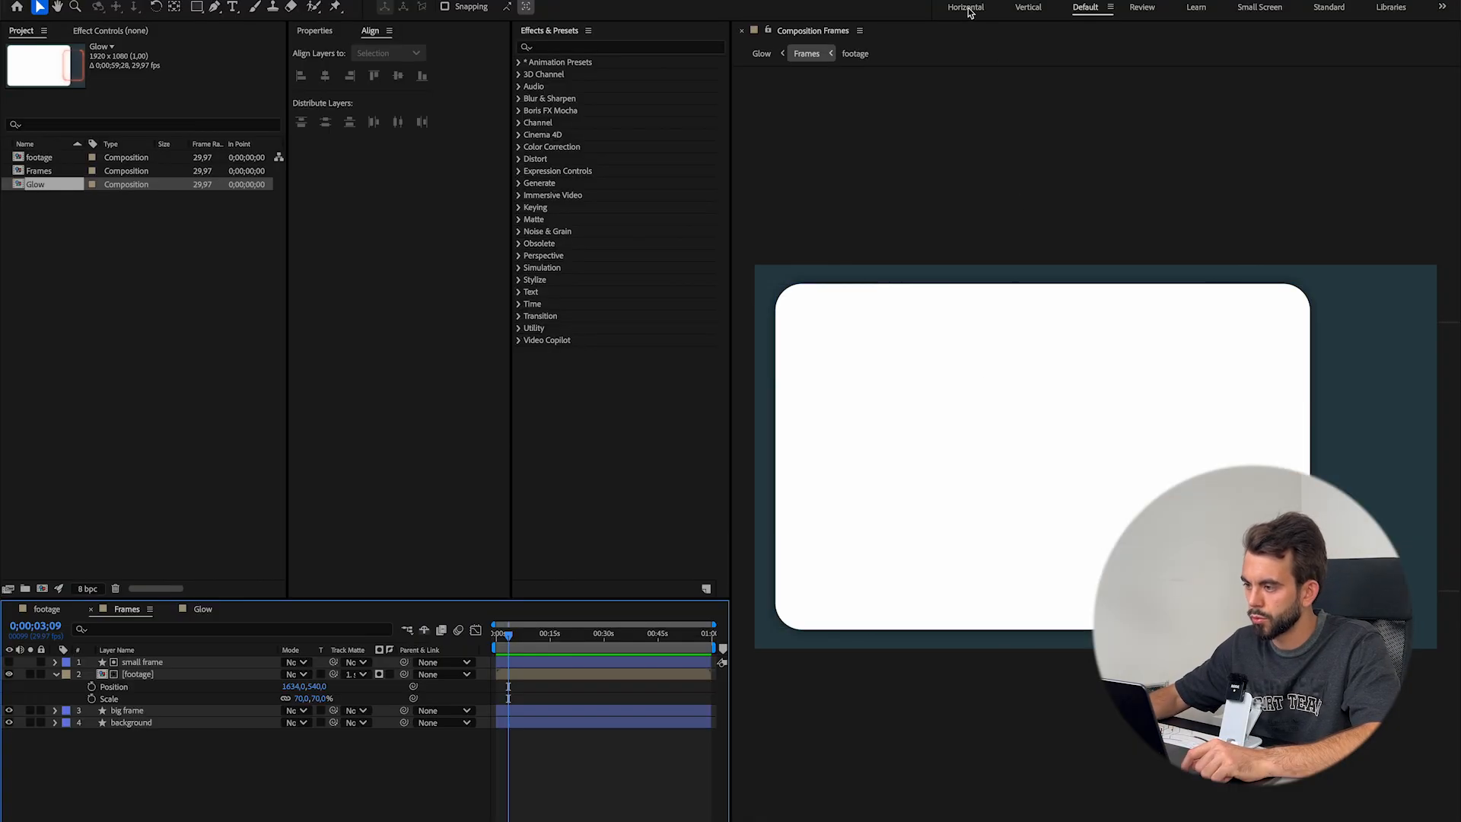
{"action": "left_click", "coordinate": [961, 7]}
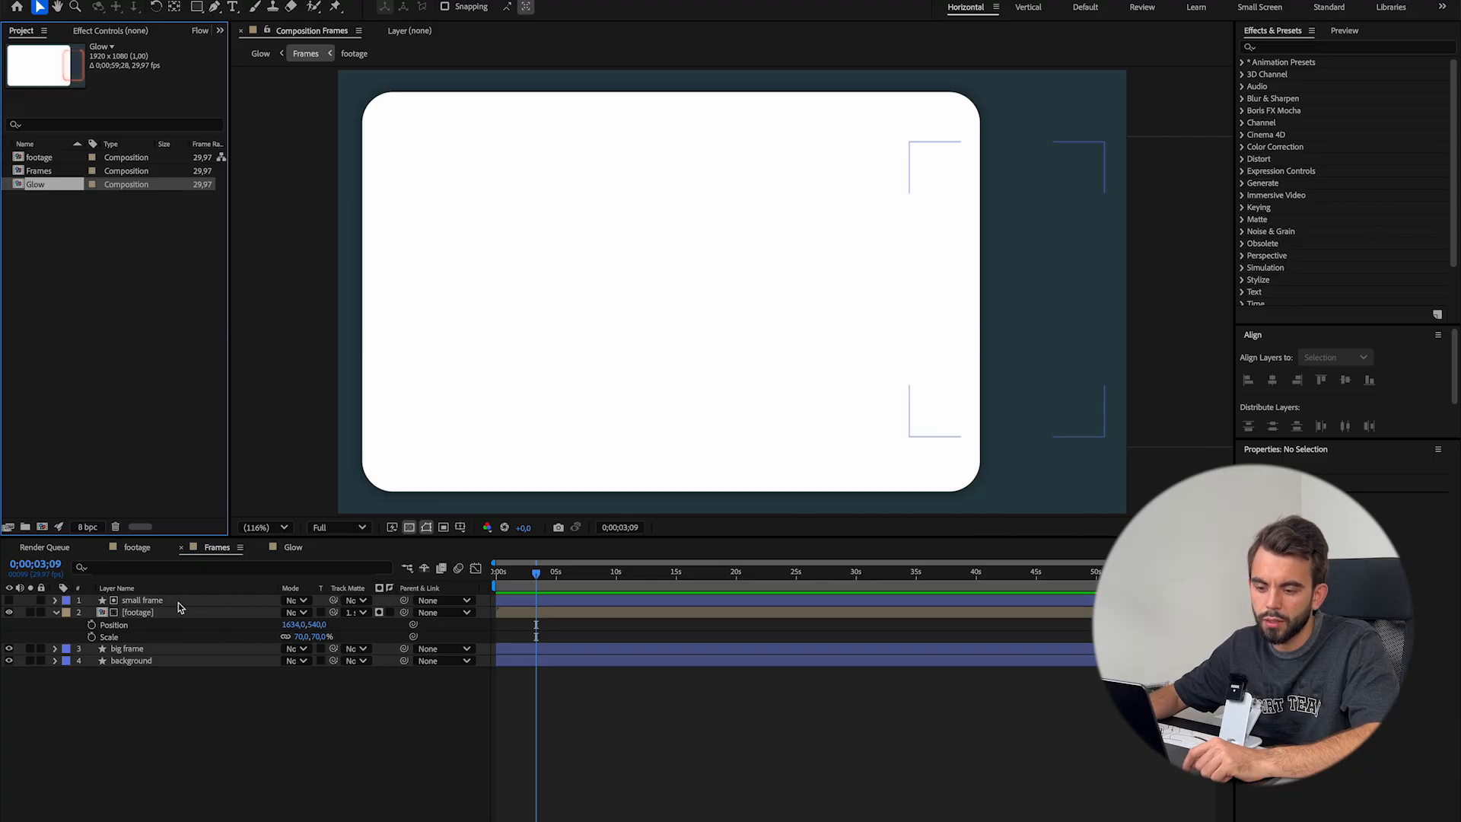
{"action": "left_click", "coordinate": [136, 549]}
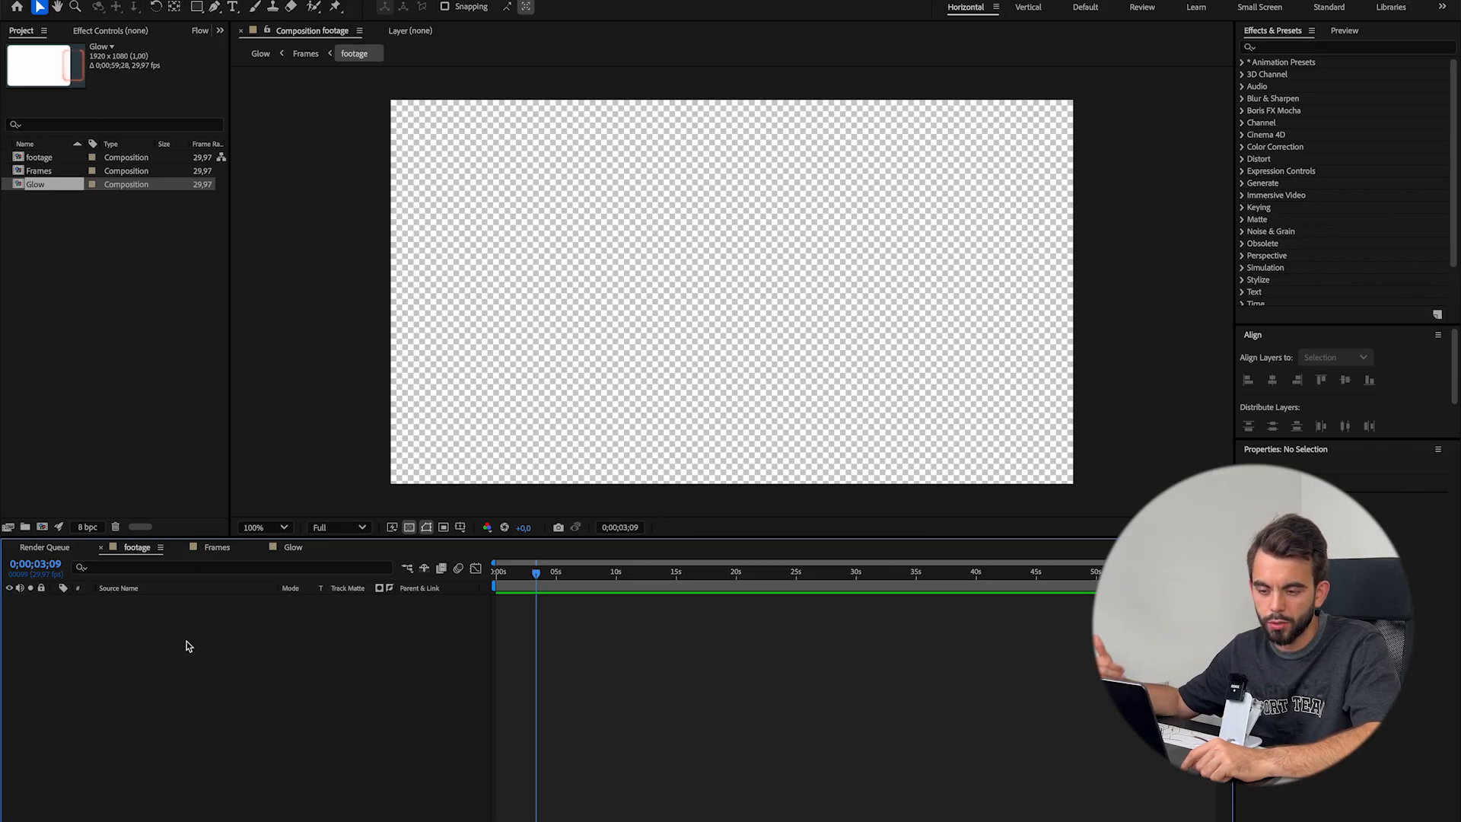
Import IMG_1952.MOV from Finder into the template project and add it to the empty footage composition
{"action": "left_click", "coordinate": [584, 819]}
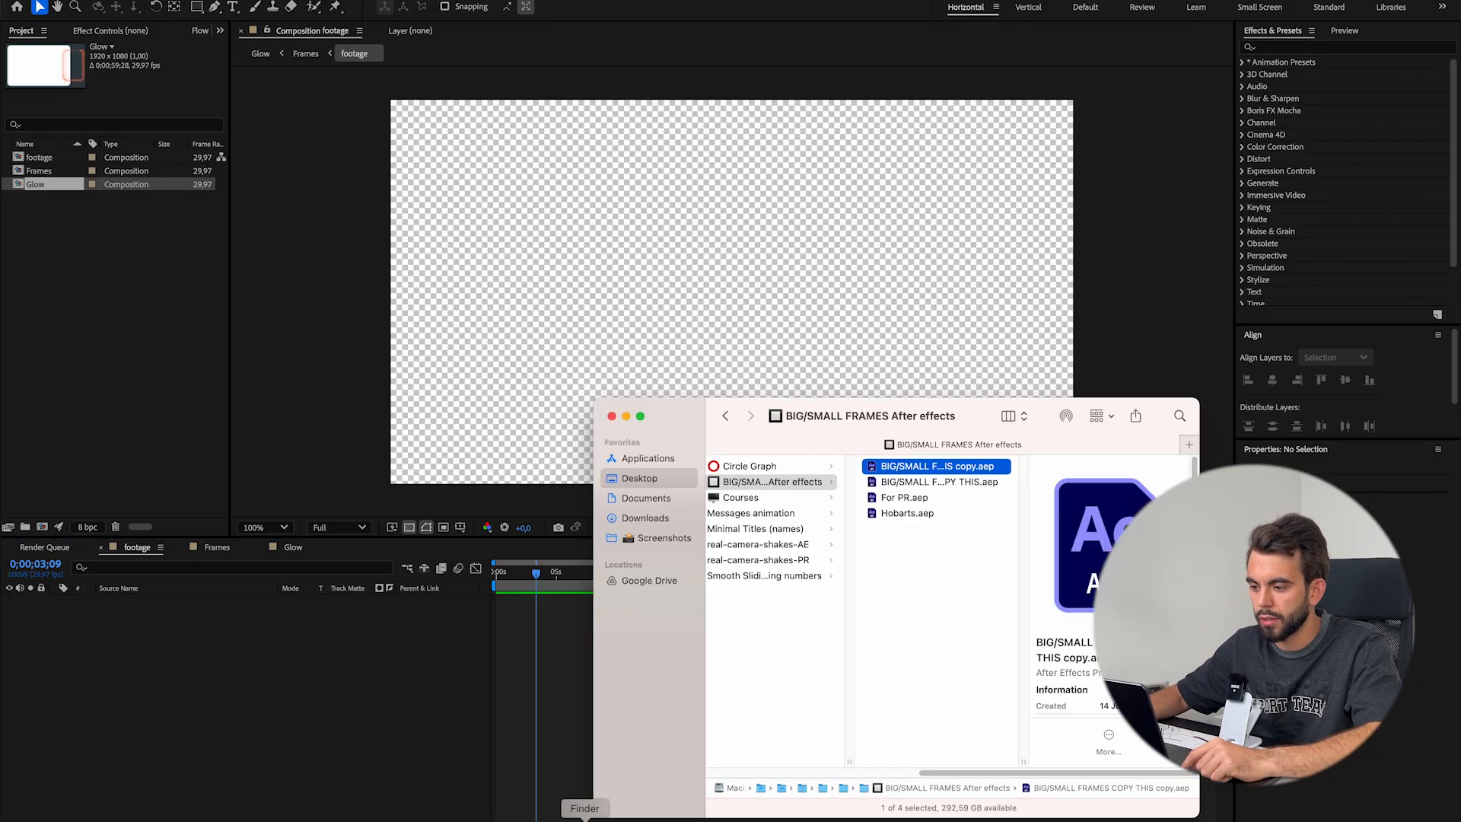
{"action": "left_click", "coordinate": [727, 416]}
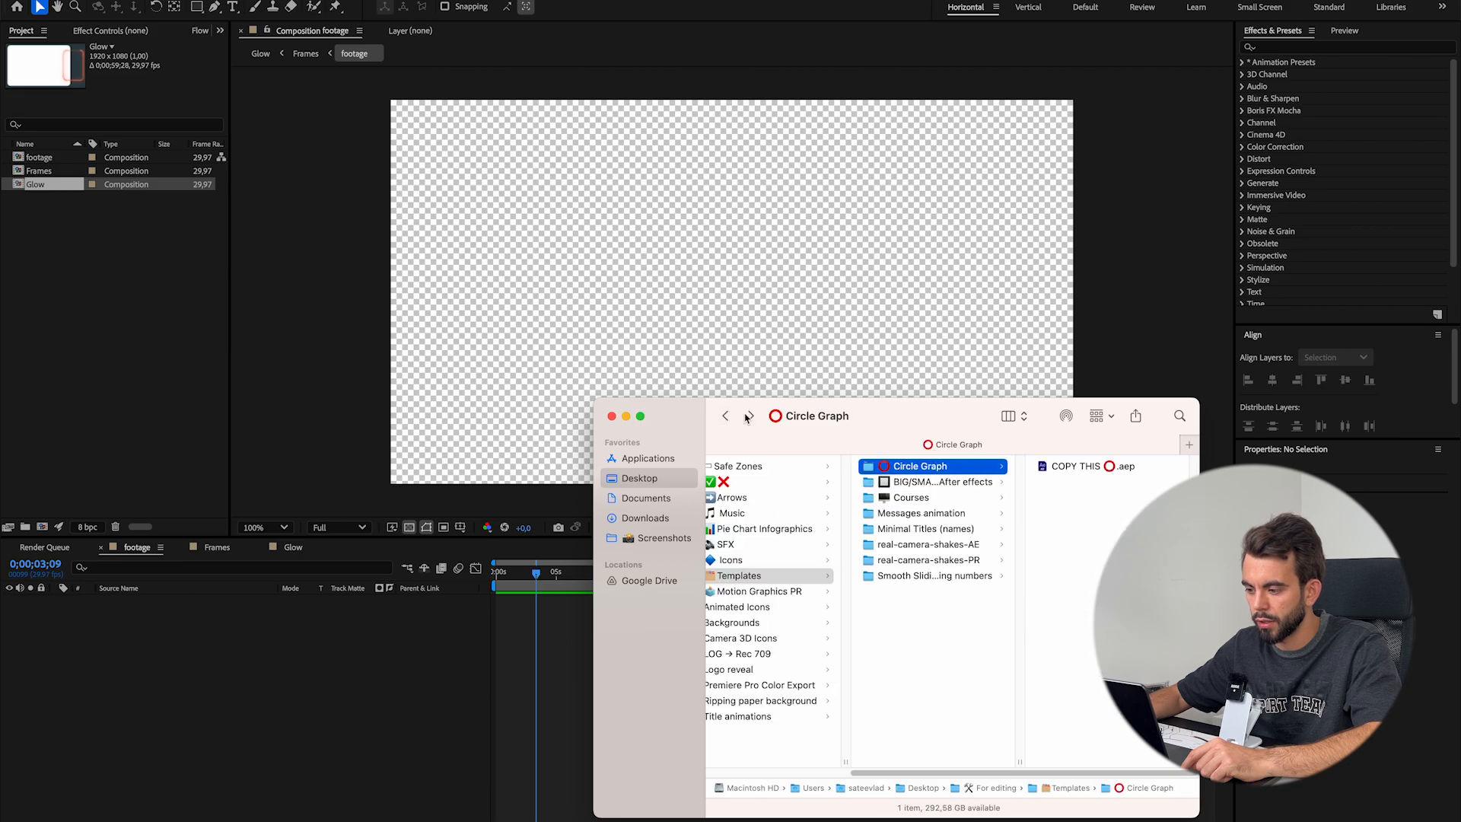
{"action": "left_click", "coordinate": [725, 416]}
{"action": "left_click_drag", "start_coordinate": [930, 547], "coordinate": [33, 283]}
{"action": "left_click_drag", "start_coordinate": [43, 199], "coordinate": [182, 679]}
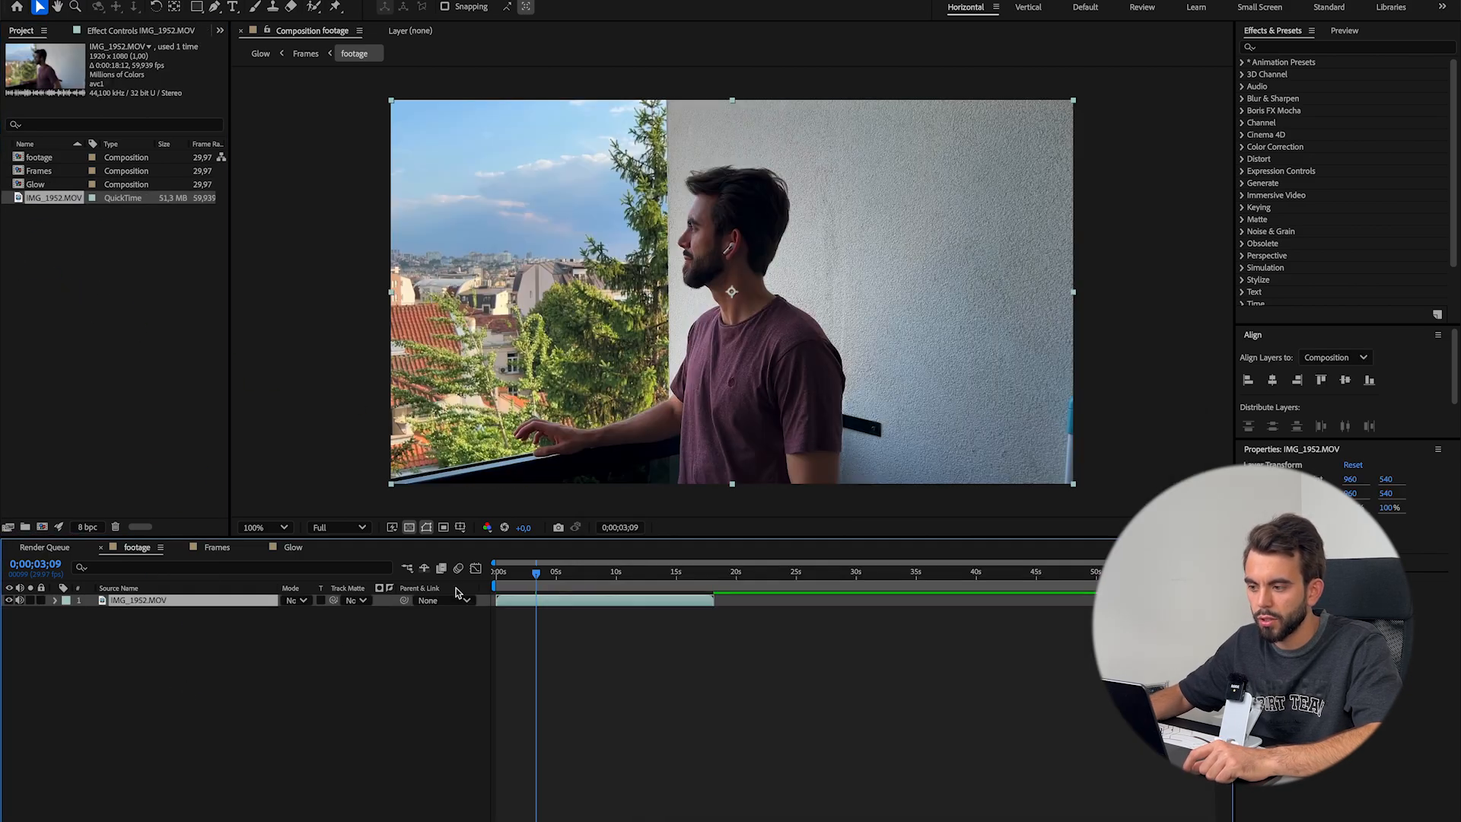
Inspect how the footage fits in the Frames composition and preview the animated glow in the Glow composition
{"action": "left_click", "coordinate": [222, 548]}
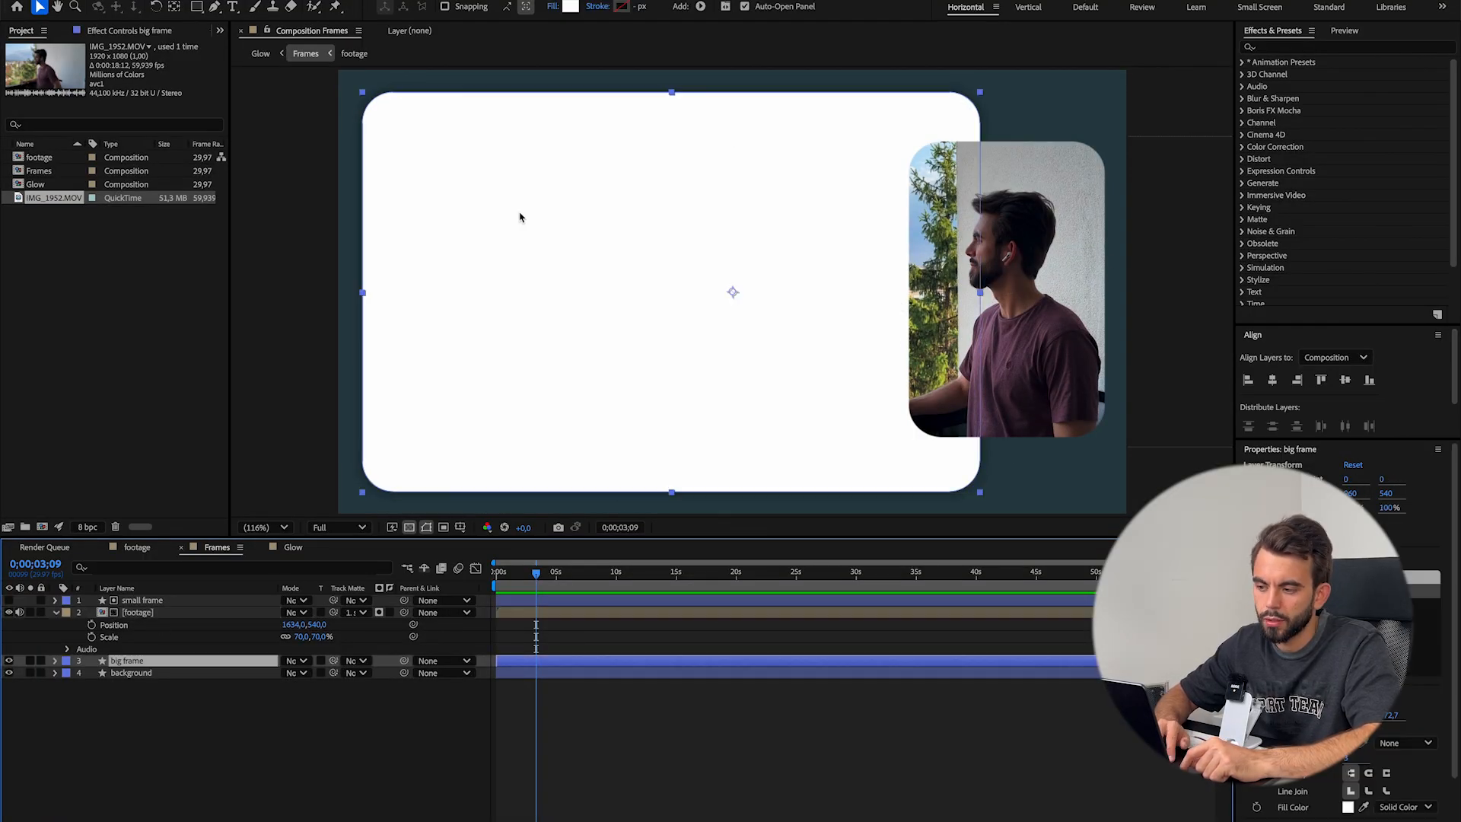
{"action": "left_click", "coordinate": [898, 305]}
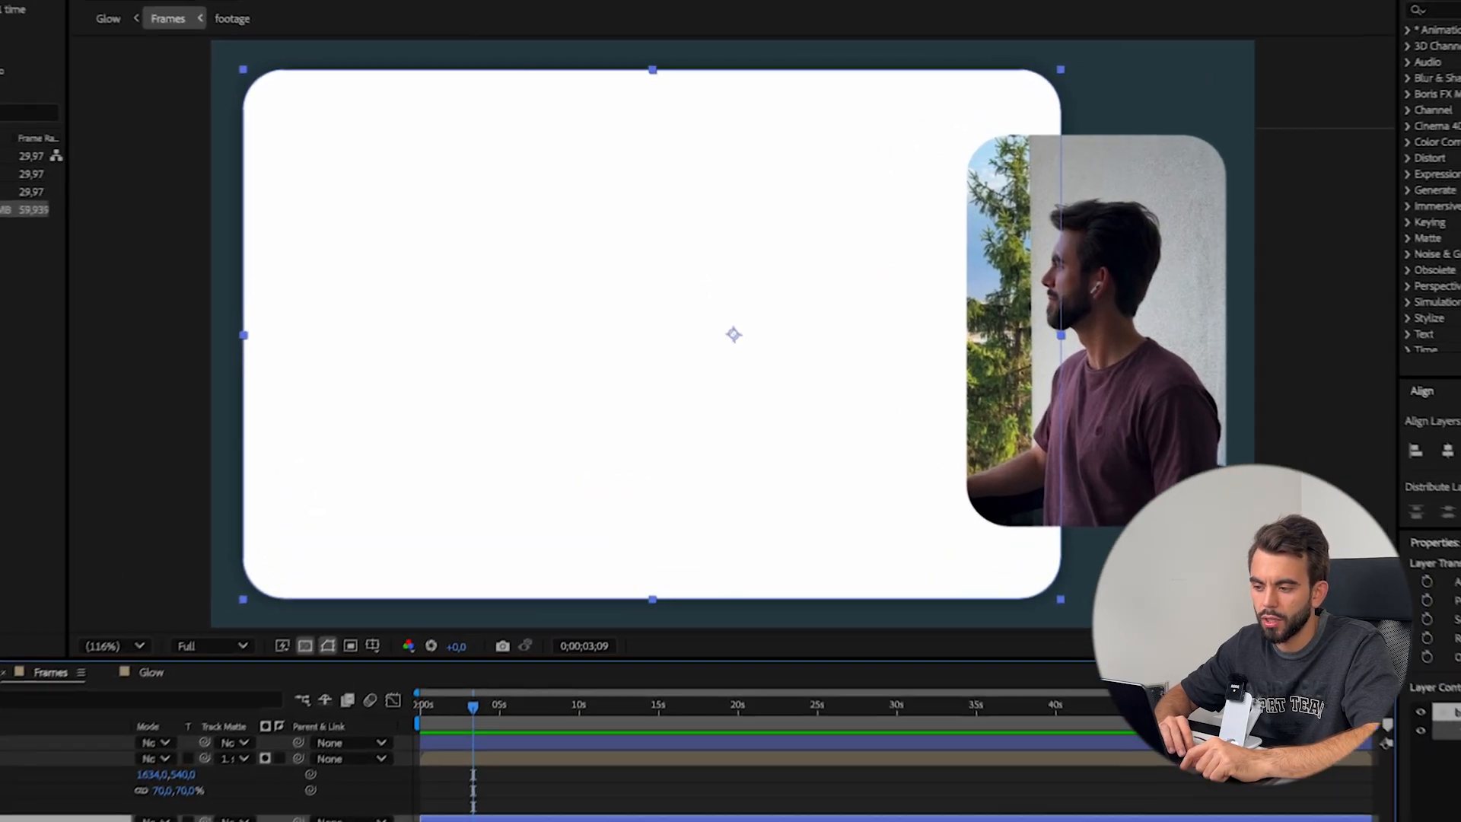
{"action": "left_click", "coordinate": [328, 816]}
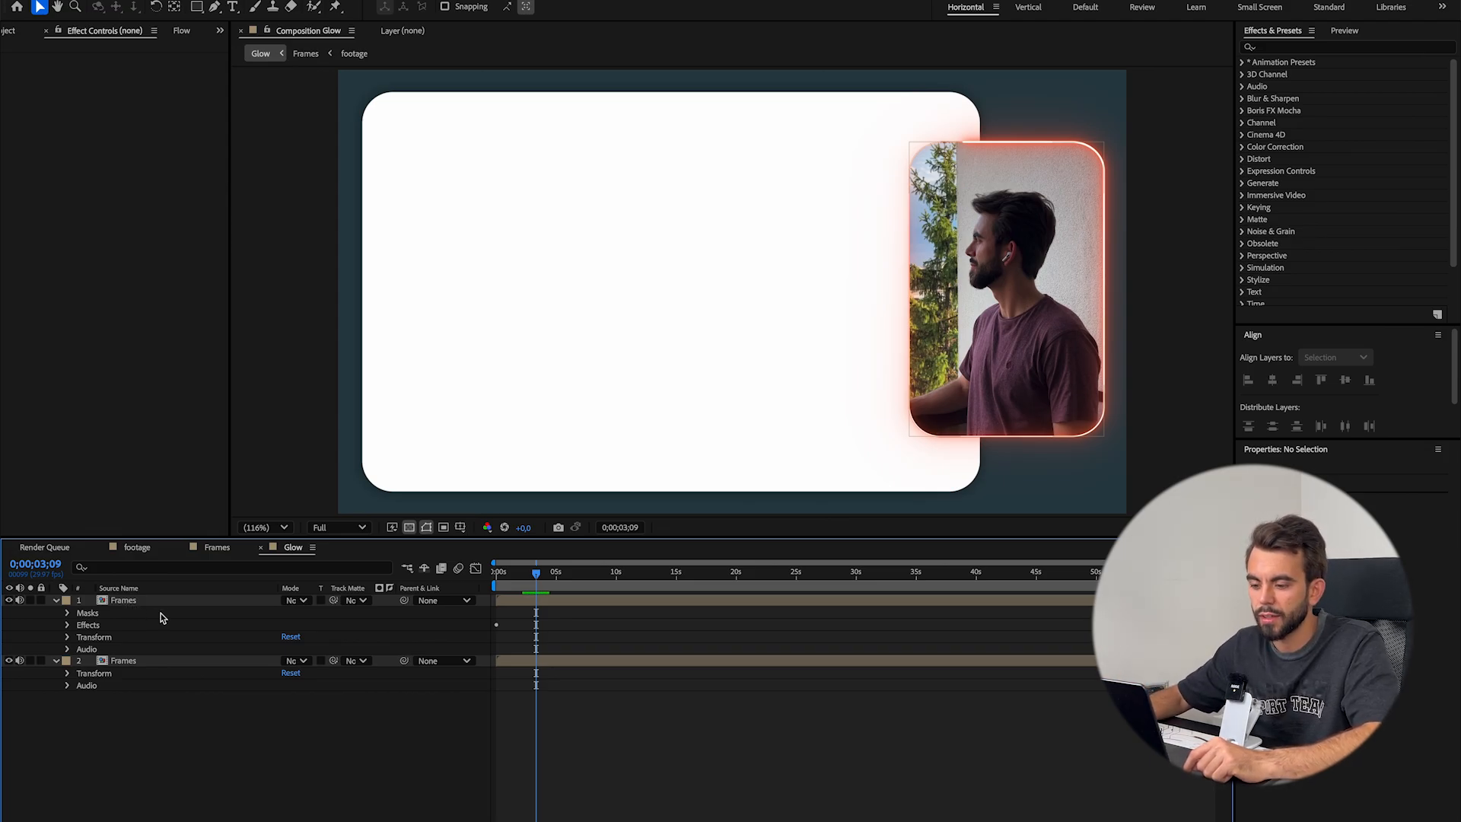
{"action": "left_click_drag", "start_coordinate": [565, 576], "coordinate": [628, 576]}
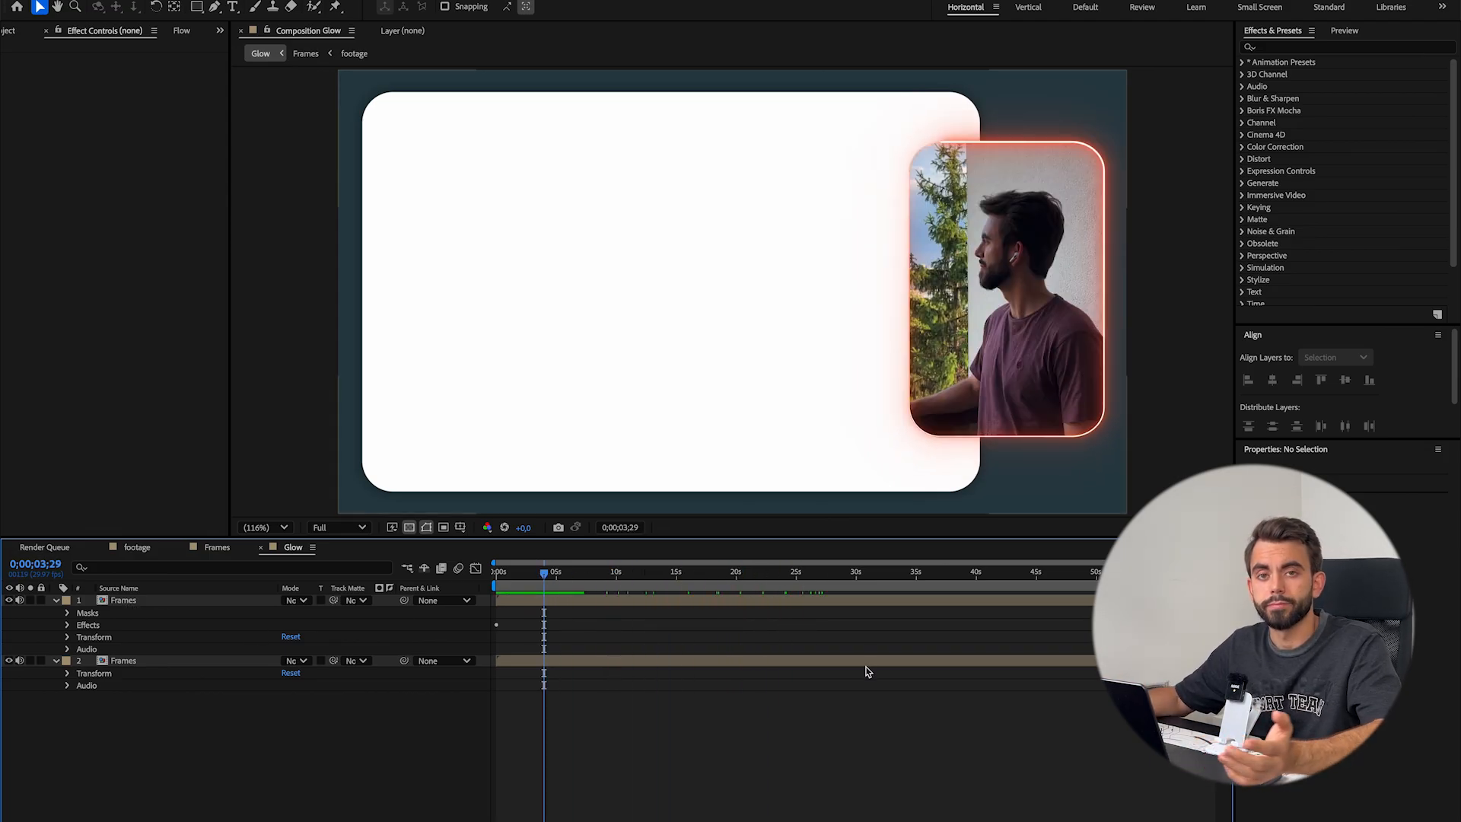